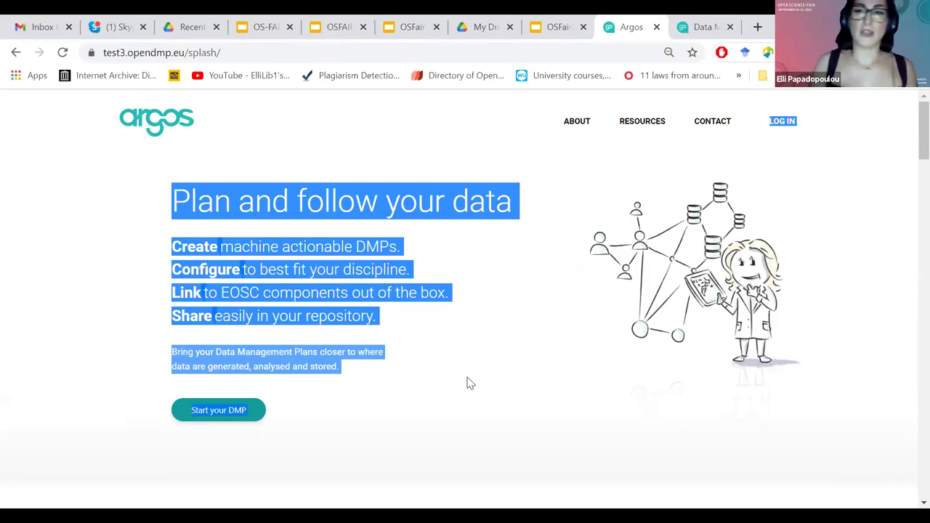
Open argos.openaire.eu in a second browser tab beside the test3 splash page.
{"action": "left_click", "coordinate": [468, 379]}
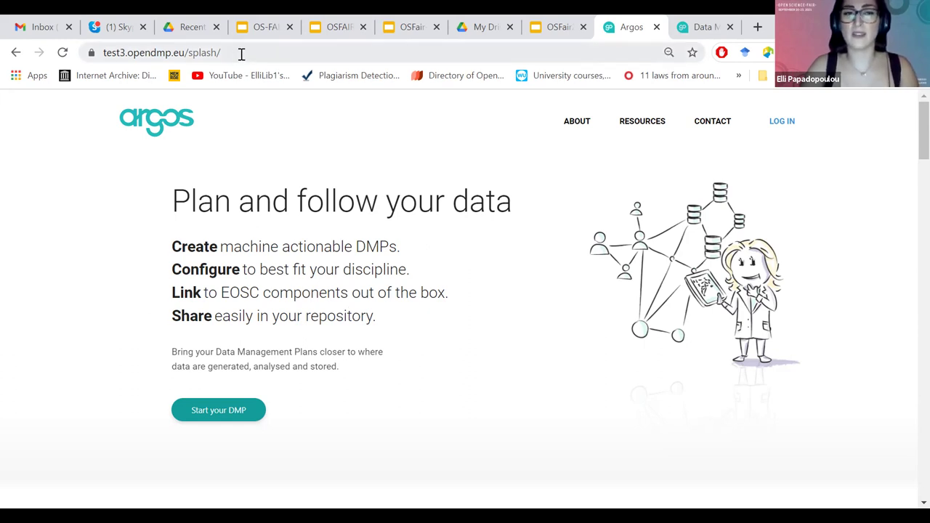
{"action": "left_click", "coordinate": [103, 56]}
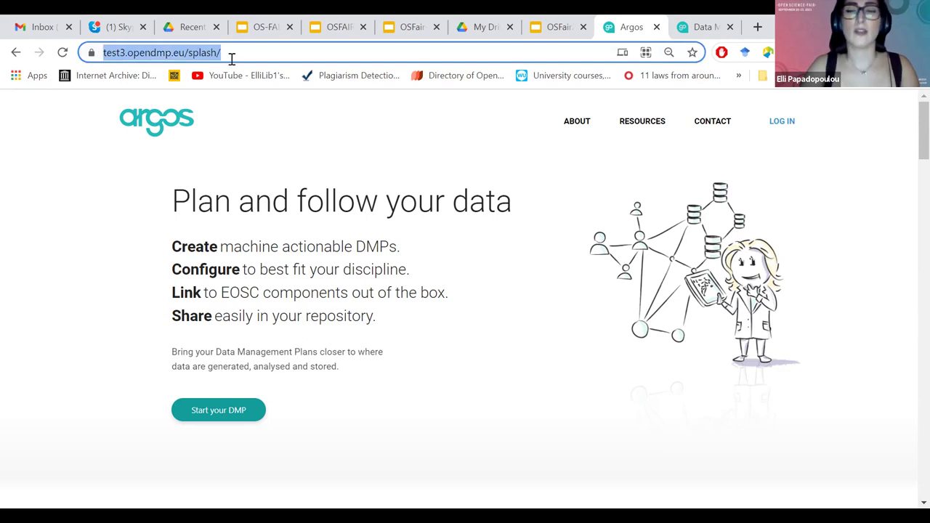
{"action": "left_click", "coordinate": [231, 58]}
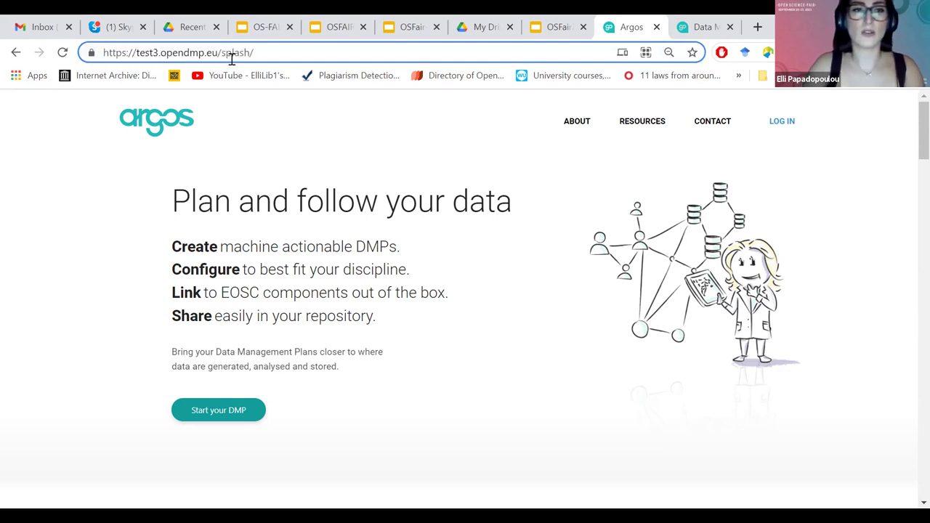
{"action": "key", "text": "ctrl+t"}
{"action": "type", "text": "ar"}
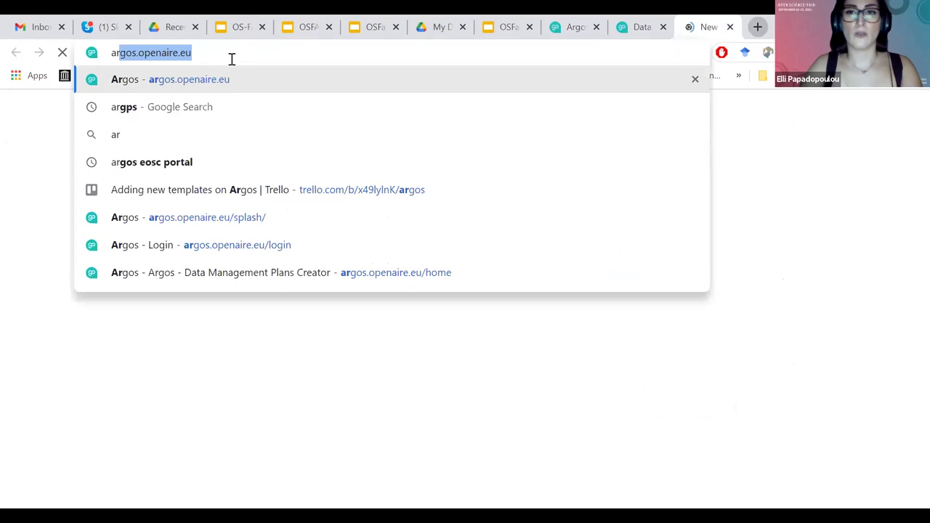
{"action": "type", "text": "g"}
{"action": "key", "text": "Return"}
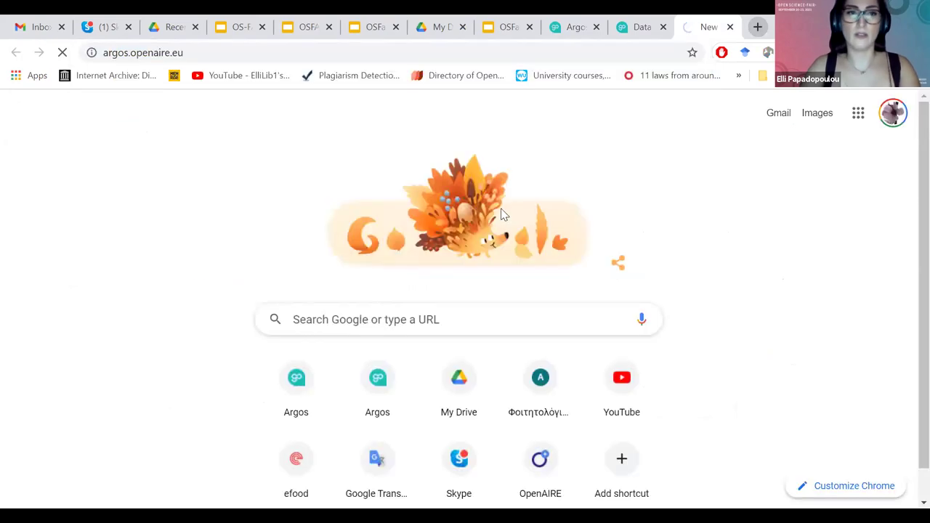
{"action": "left_click", "coordinate": [578, 35]}
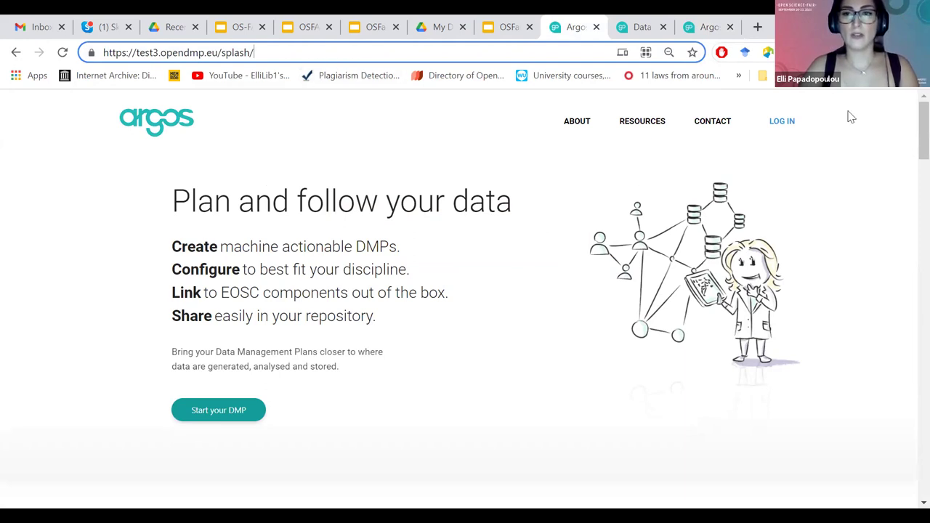
{"action": "left_click", "coordinate": [909, 160]}
{"action": "scroll", "coordinate": [908, 164], "scroll_direction": "down", "scroll_amount": 1}
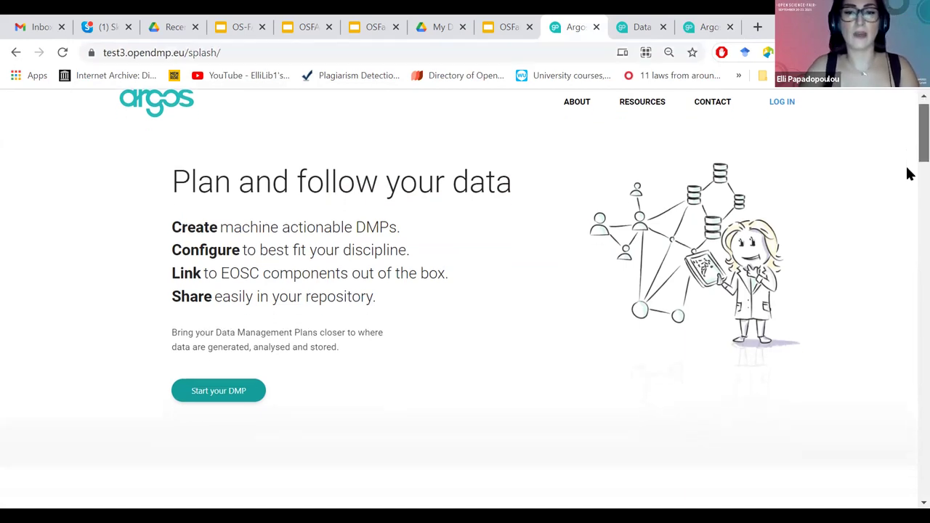
{"action": "scroll", "coordinate": [908, 193], "scroll_direction": "down", "scroll_amount": 1}
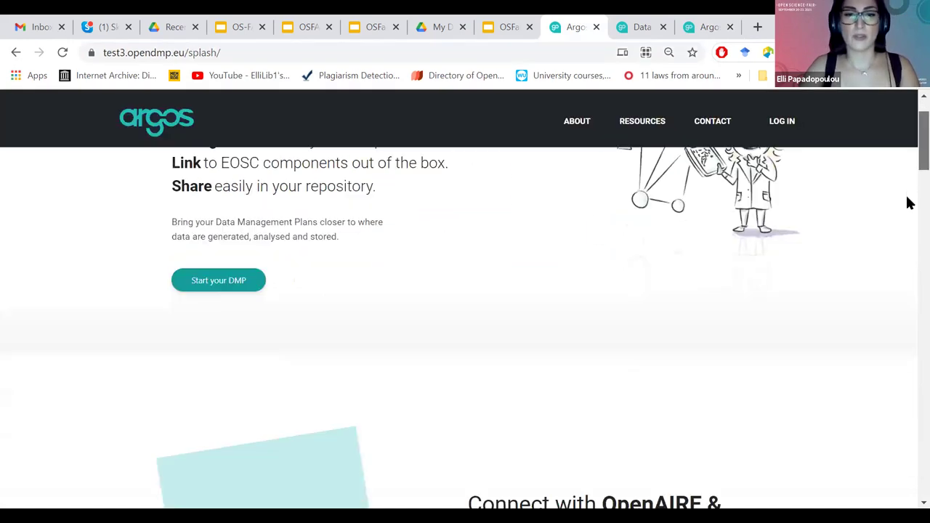
{"action": "scroll", "coordinate": [908, 236], "scroll_direction": "down", "scroll_amount": 3}
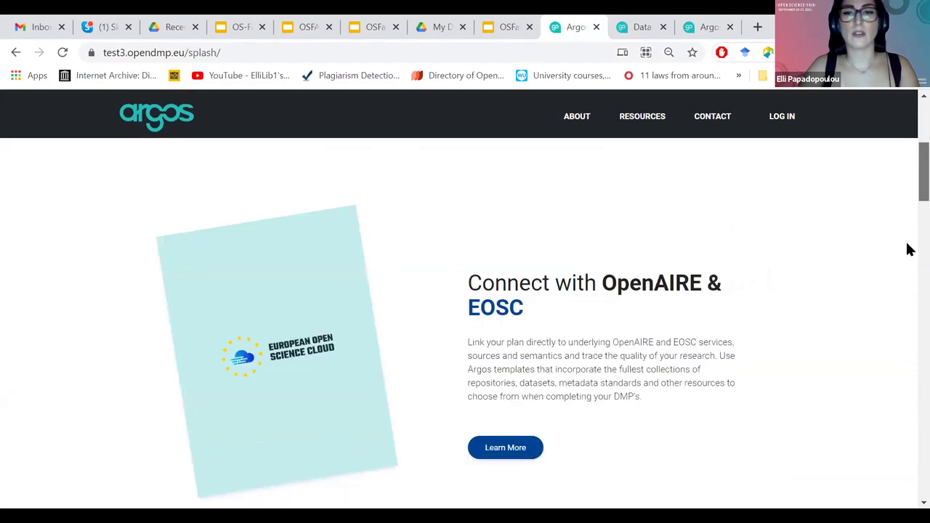
{"action": "scroll", "coordinate": [908, 291], "scroll_direction": "down", "scroll_amount": 3}
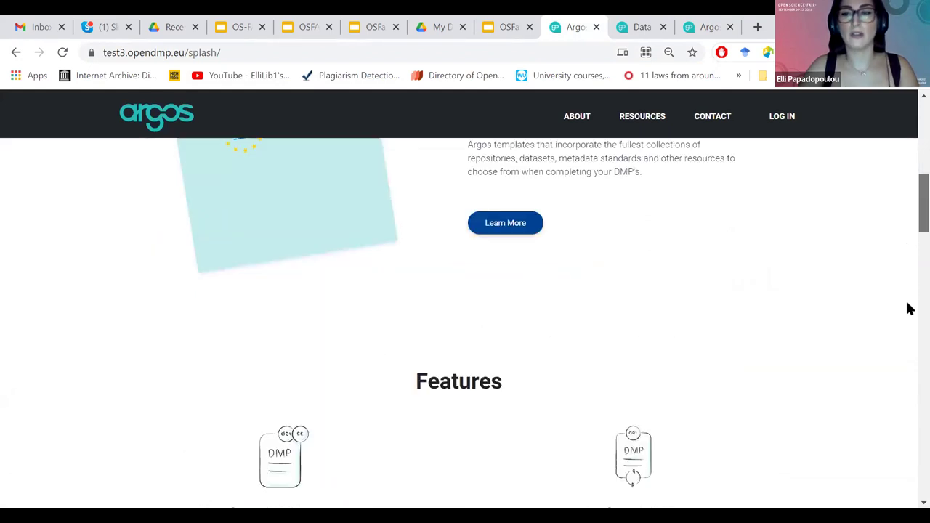
{"action": "scroll", "coordinate": [908, 343], "scroll_direction": "down", "scroll_amount": 5}
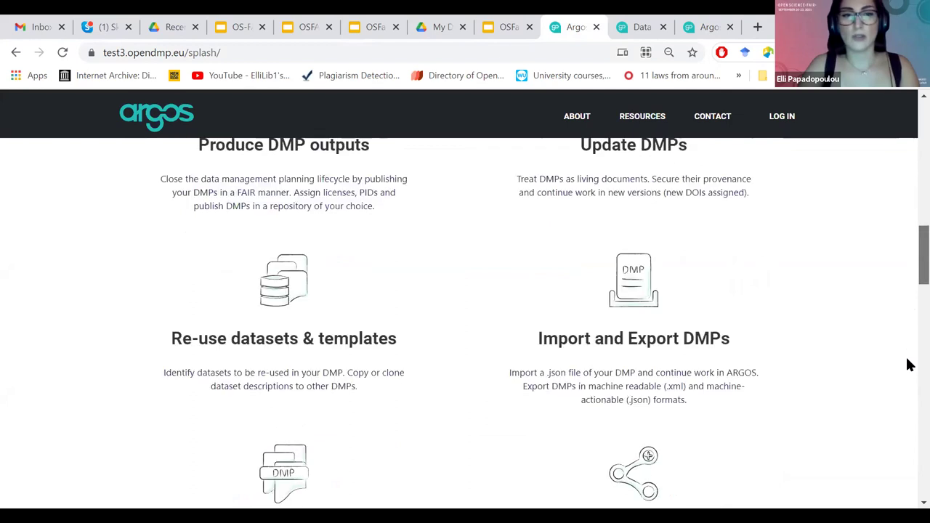
{"action": "scroll", "coordinate": [908, 349], "scroll_direction": "down", "scroll_amount": 8}
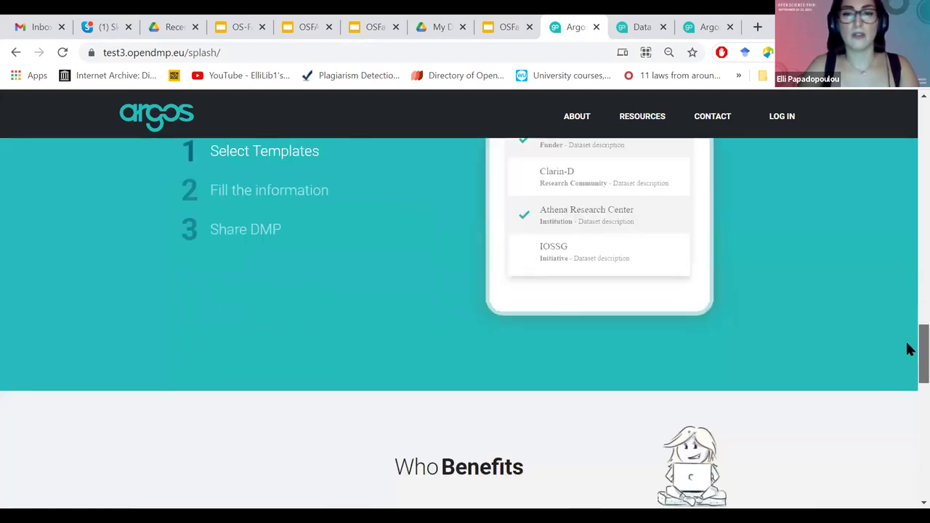
{"action": "scroll", "coordinate": [909, 352], "scroll_direction": "up", "scroll_amount": 2}
{"action": "scroll", "coordinate": [909, 370], "scroll_direction": "down", "scroll_amount": 1}
{"action": "scroll", "coordinate": [907, 393], "scroll_direction": "down", "scroll_amount": 3}
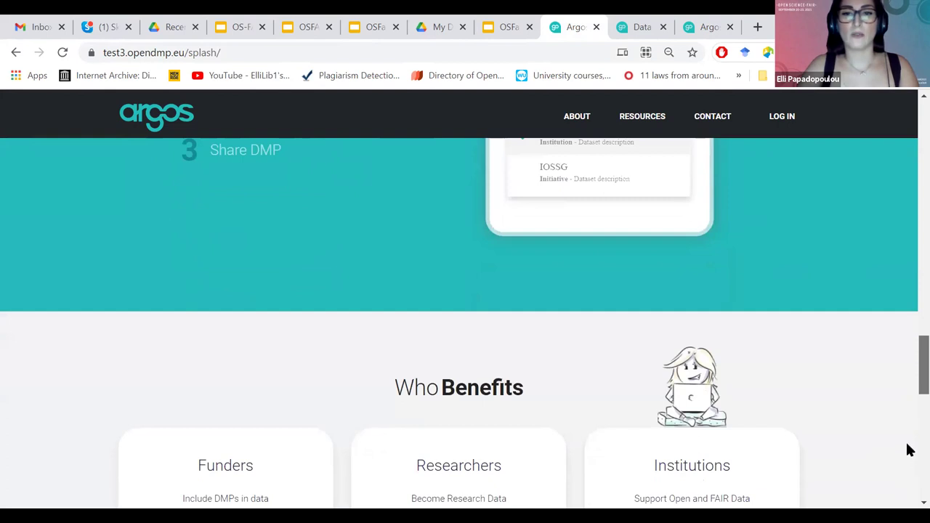
{"action": "scroll", "coordinate": [908, 448], "scroll_direction": "down", "scroll_amount": 3}
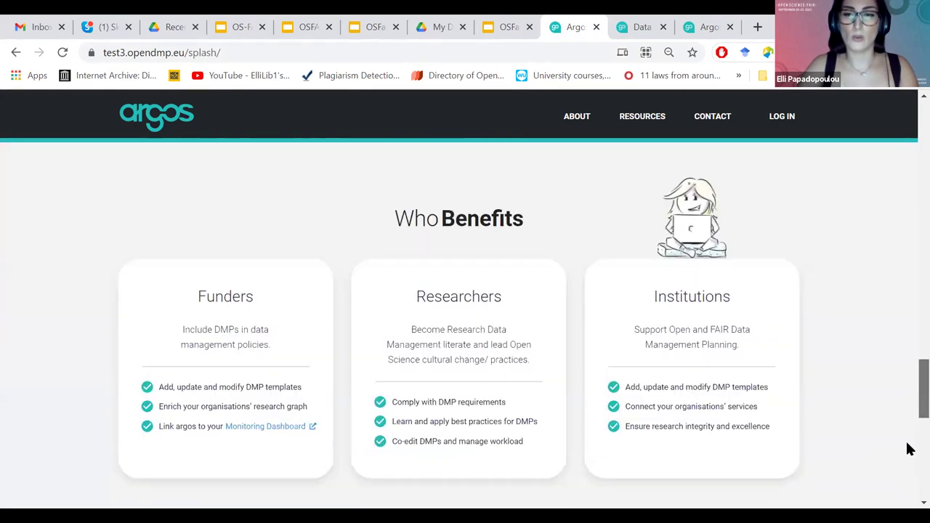
{"action": "scroll", "coordinate": [908, 276], "scroll_direction": "up", "scroll_amount": 1}
{"action": "scroll", "coordinate": [908, 156], "scroll_direction": "up", "scroll_amount": 10}
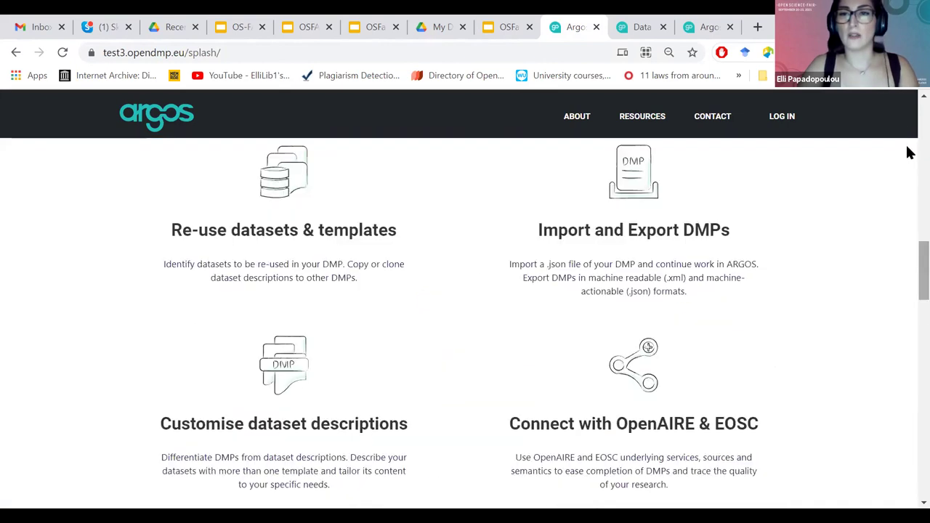
{"action": "scroll", "coordinate": [909, 149], "scroll_direction": "up", "scroll_amount": 5}
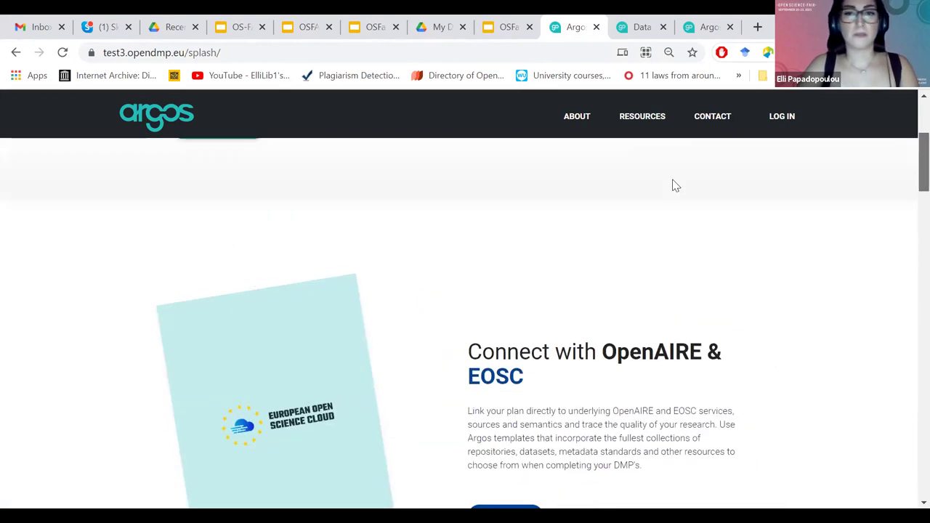
{"action": "scroll", "coordinate": [650, 125], "scroll_direction": "up", "scroll_amount": 5}
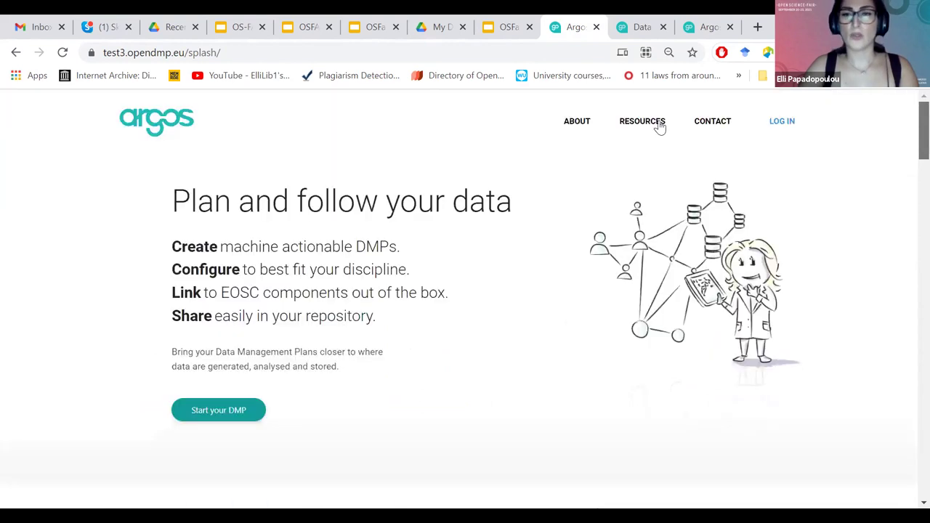
Enter the test3 dashboard via Start your DMP and dismiss the guided tour.
{"action": "left_click", "coordinate": [660, 127]}
{"action": "left_click", "coordinate": [703, 127]}
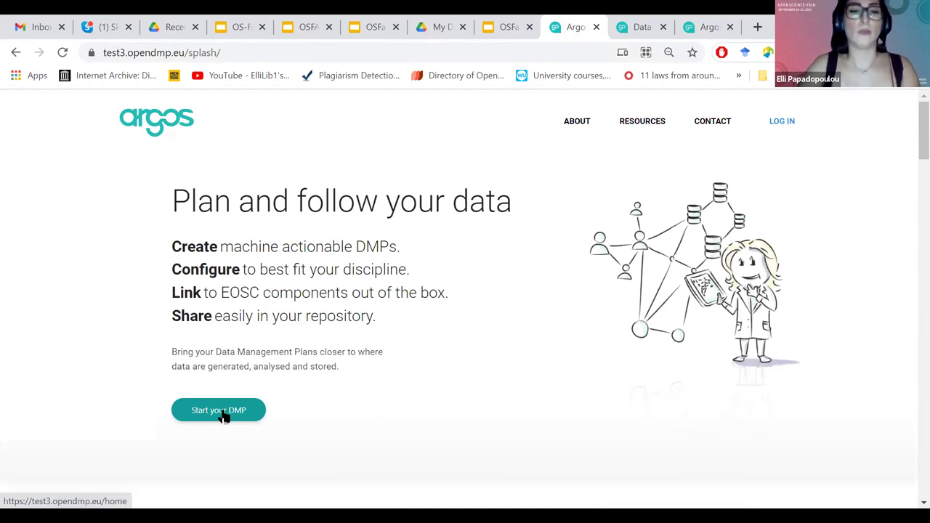
{"action": "left_click", "coordinate": [225, 417]}
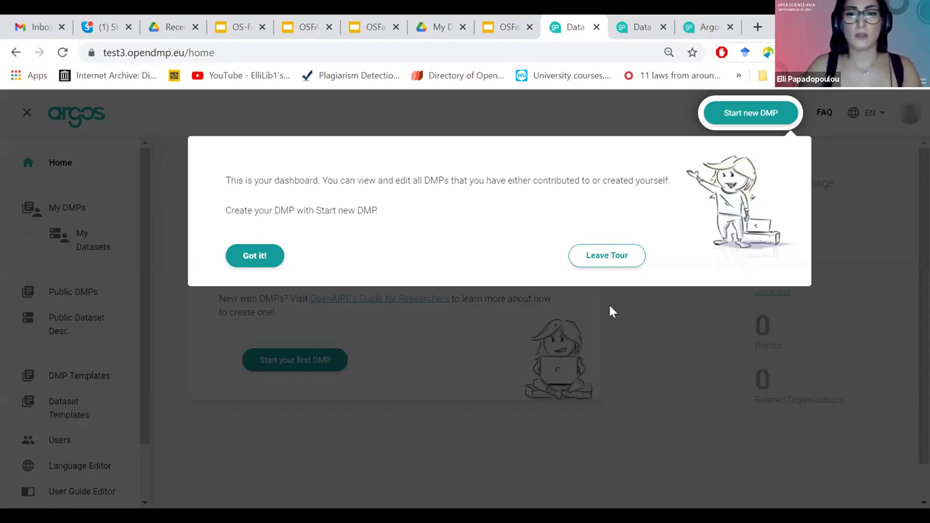
{"action": "left_click", "coordinate": [612, 264]}
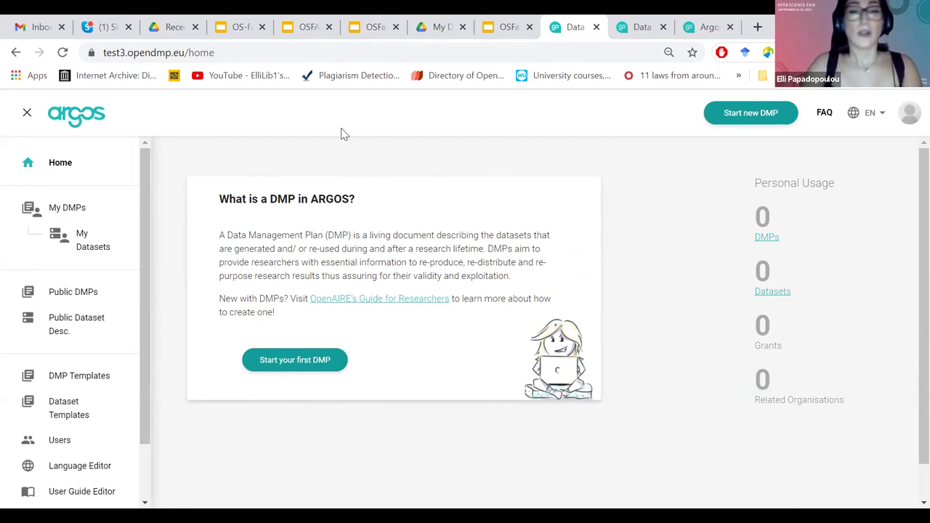
Return to the test3 dashboard home, then switch to the argos.openaire.eu sign-in page.
{"action": "left_click", "coordinate": [80, 160]}
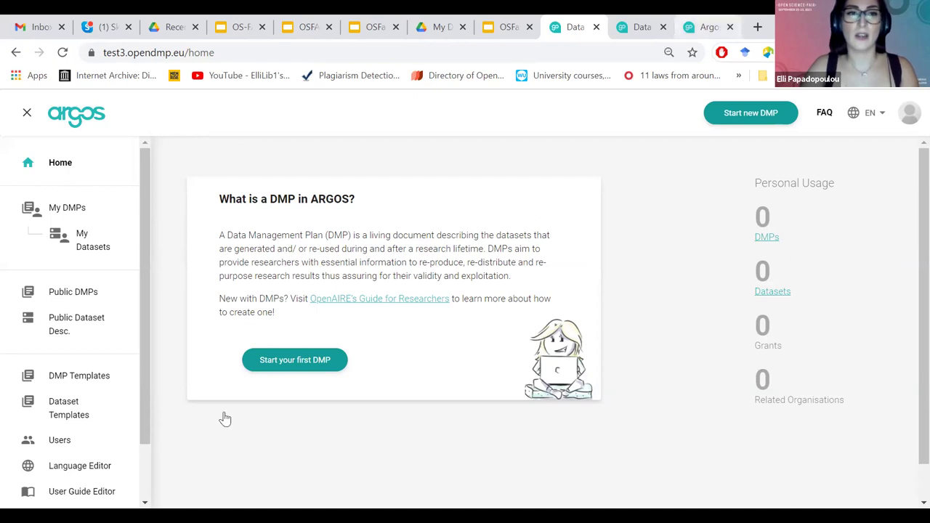
{"action": "key", "text": "alt+Left"}
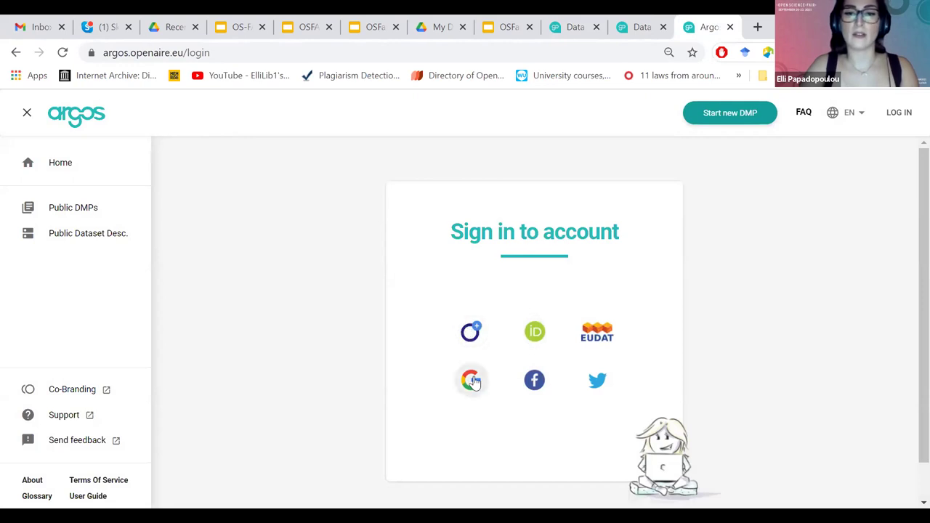
Sign in to argos.openaire.eu with a Google account.
{"action": "left_click", "coordinate": [471, 380]}
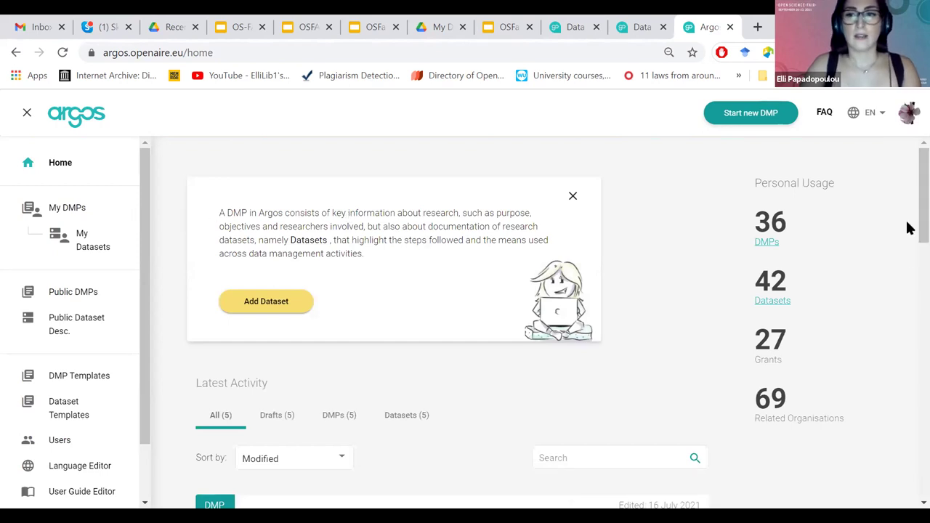
Scroll through the home activity feed and back up to the top.
{"action": "scroll", "coordinate": [908, 268], "scroll_direction": "down", "scroll_amount": 1}
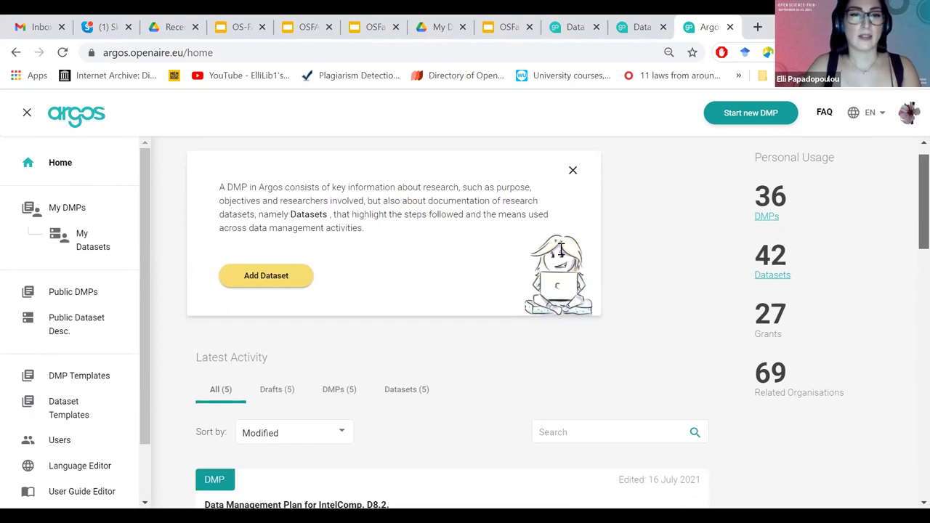
{"action": "scroll", "coordinate": [232, 297], "scroll_direction": "down", "scroll_amount": 3}
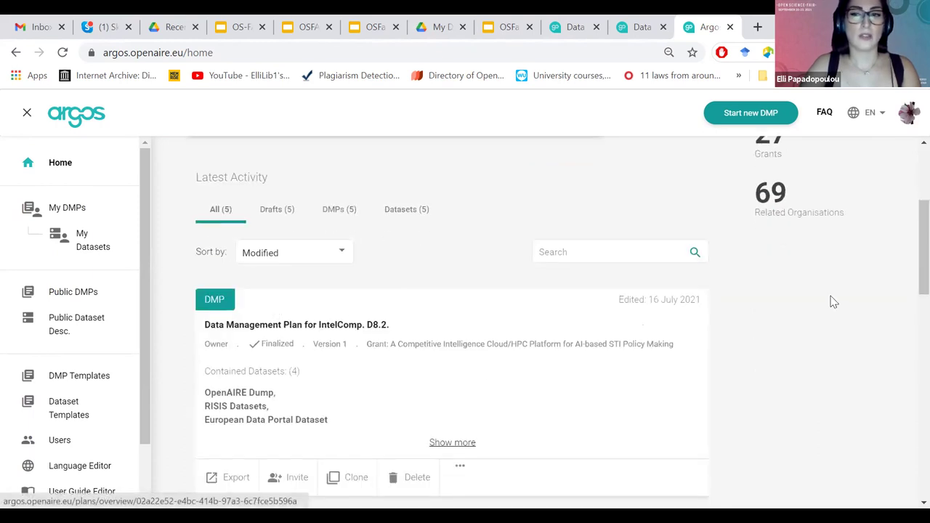
{"action": "scroll", "coordinate": [908, 268], "scroll_direction": "down", "scroll_amount": 3}
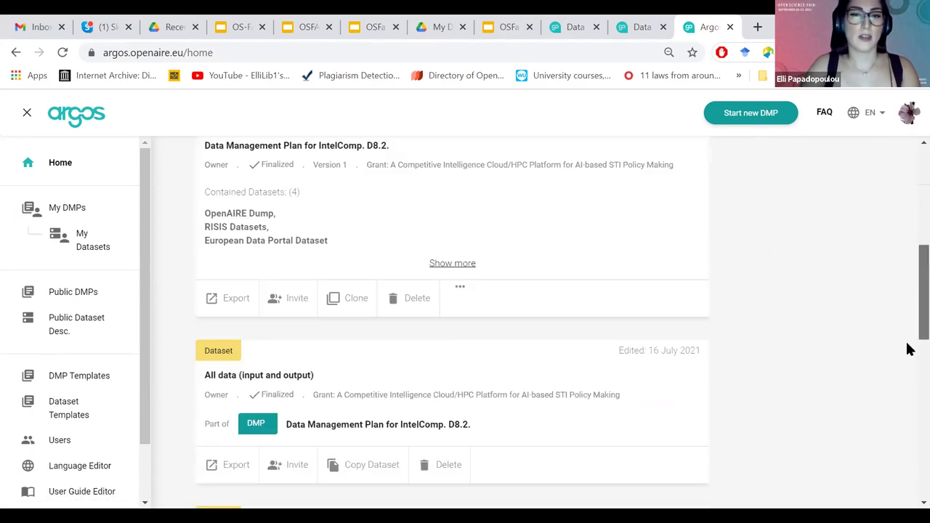
{"action": "scroll", "coordinate": [908, 338], "scroll_direction": "down", "scroll_amount": 1}
{"action": "scroll", "coordinate": [907, 305], "scroll_direction": "down", "scroll_amount": 2}
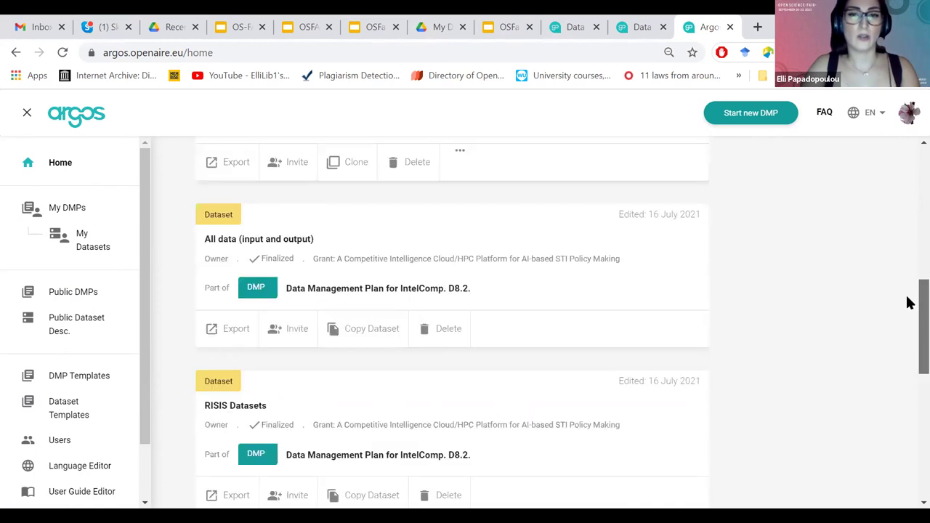
{"action": "scroll", "coordinate": [908, 303], "scroll_direction": "up", "scroll_amount": 3}
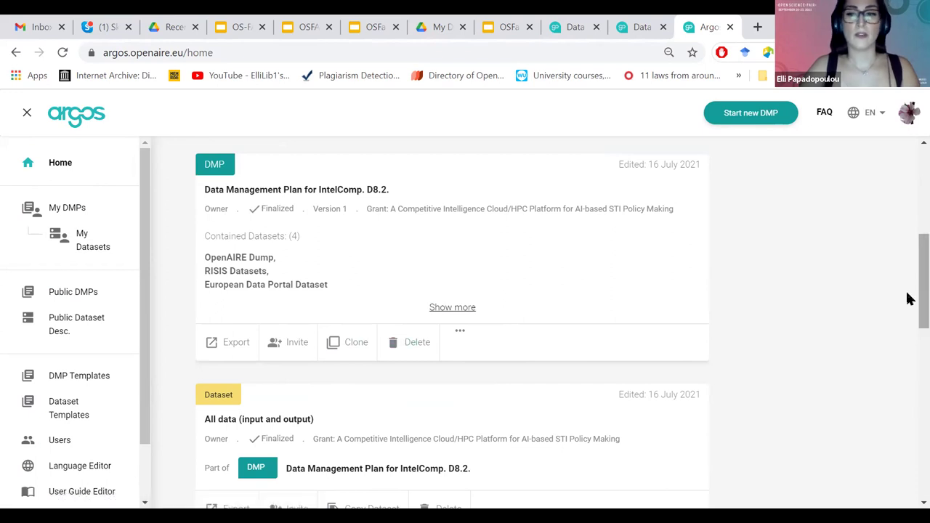
{"action": "scroll", "coordinate": [908, 322], "scroll_direction": "down", "scroll_amount": 1}
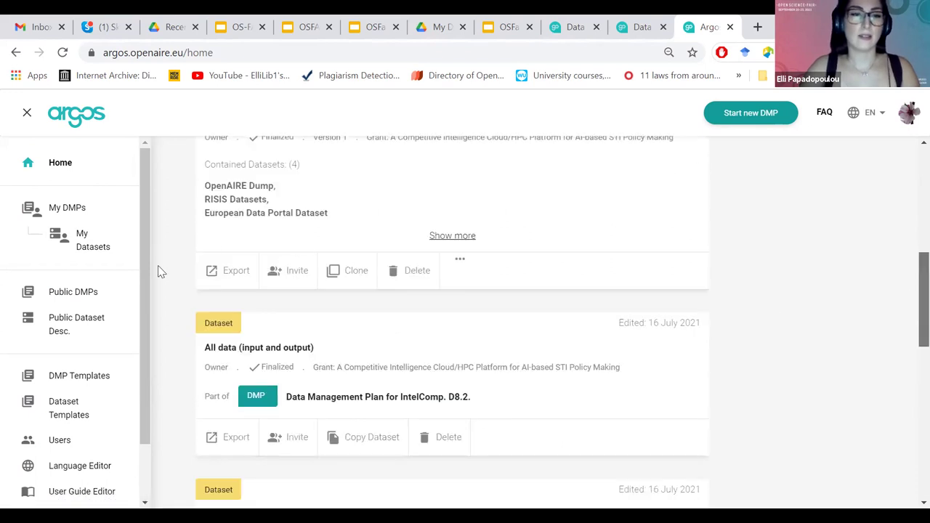
{"action": "scroll", "coordinate": [158, 269], "scroll_direction": "down", "scroll_amount": 1}
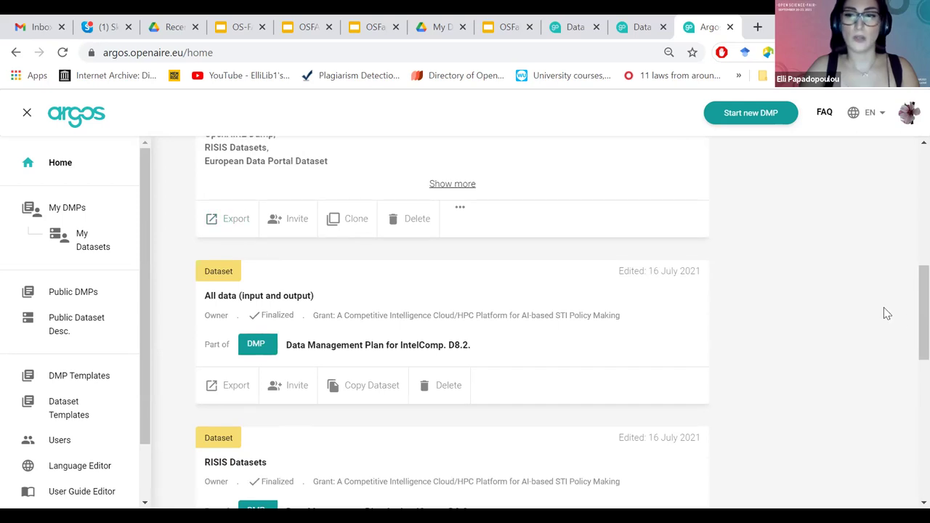
{"action": "scroll", "coordinate": [907, 322], "scroll_direction": "up", "scroll_amount": 1}
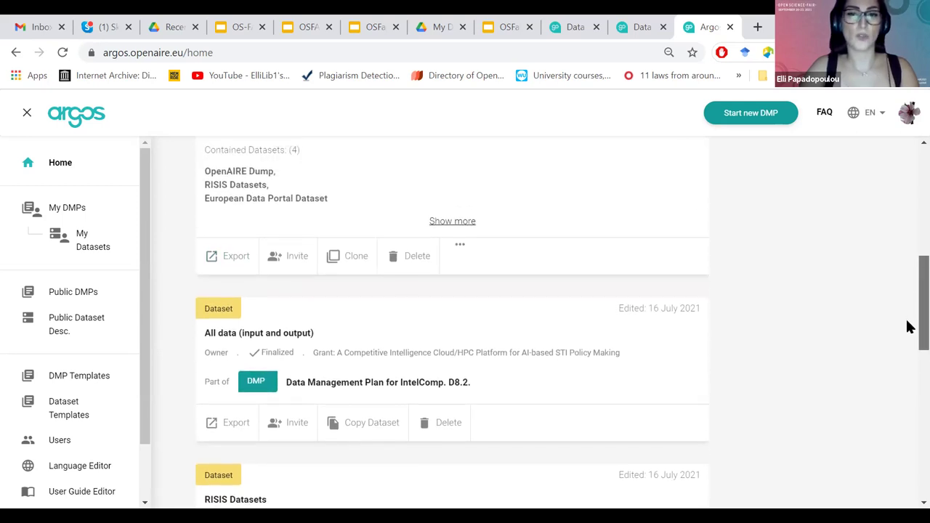
{"action": "scroll", "coordinate": [907, 326], "scroll_direction": "down", "scroll_amount": 1}
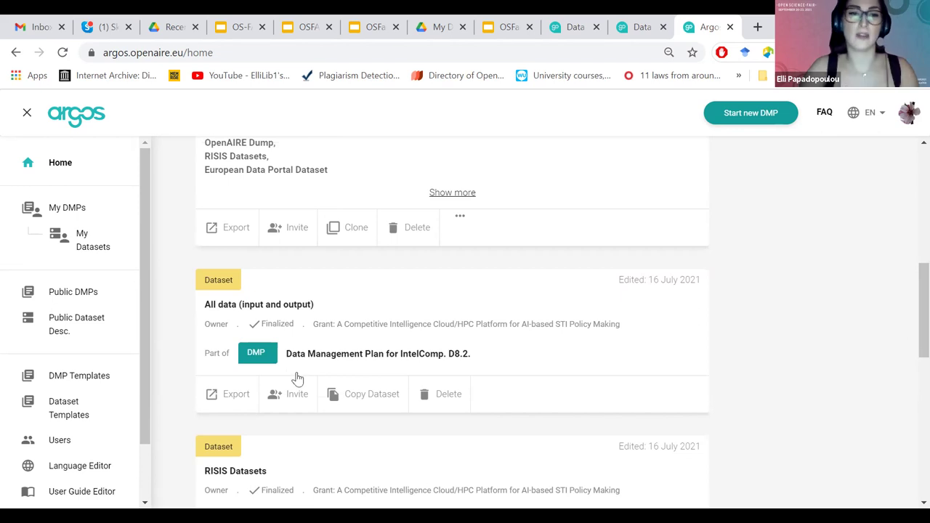
{"action": "scroll", "coordinate": [307, 287], "scroll_direction": "up", "scroll_amount": 9}
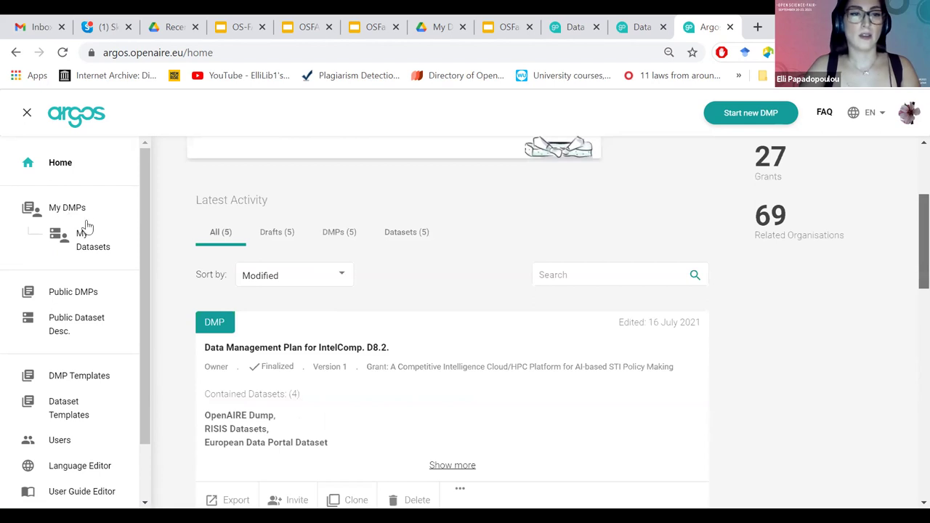
{"action": "scroll", "coordinate": [80, 218], "scroll_direction": "up", "scroll_amount": 3}
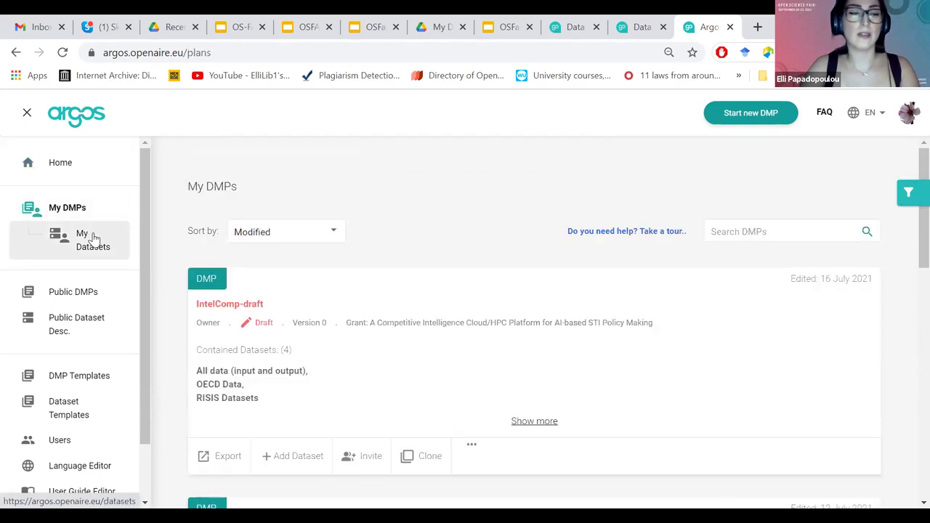
Browse My Datasets and Public DMPs, then return to the home dashboard.
{"action": "left_click", "coordinate": [92, 236]}
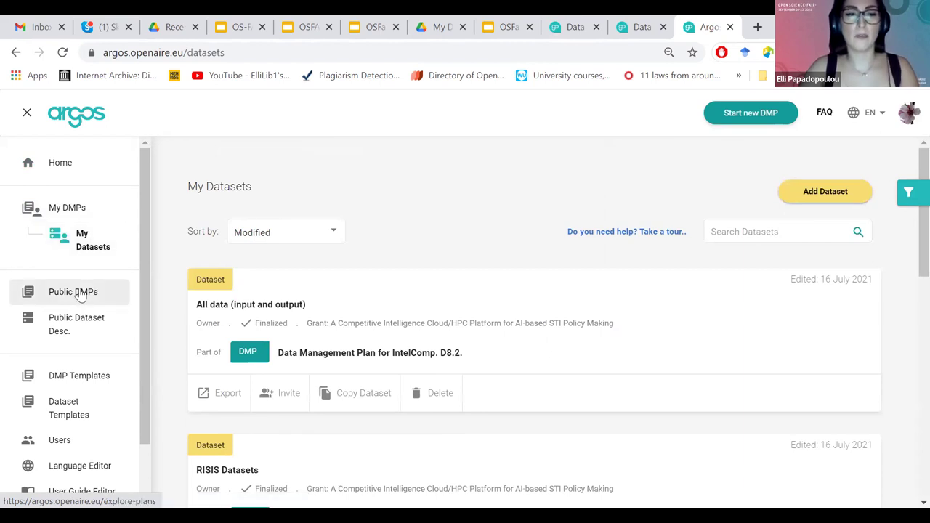
{"action": "left_click", "coordinate": [78, 292]}
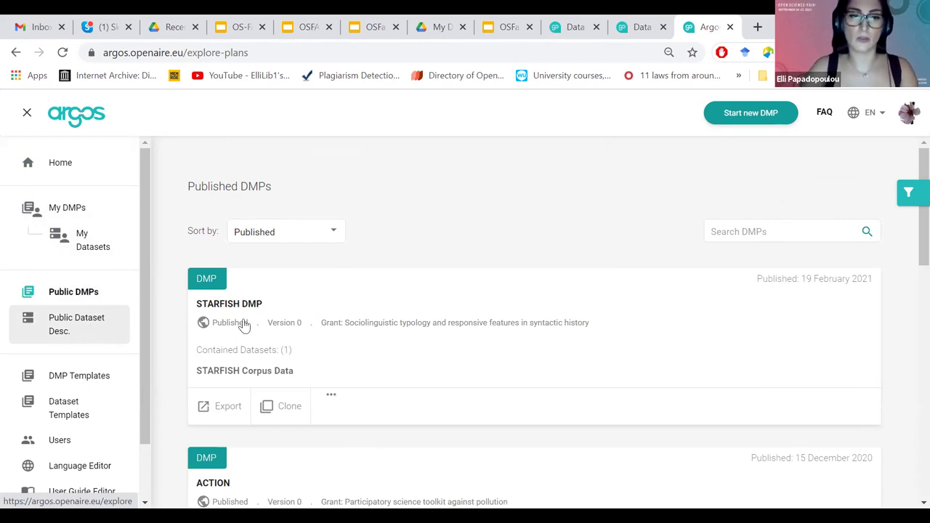
{"action": "left_click", "coordinate": [76, 162]}
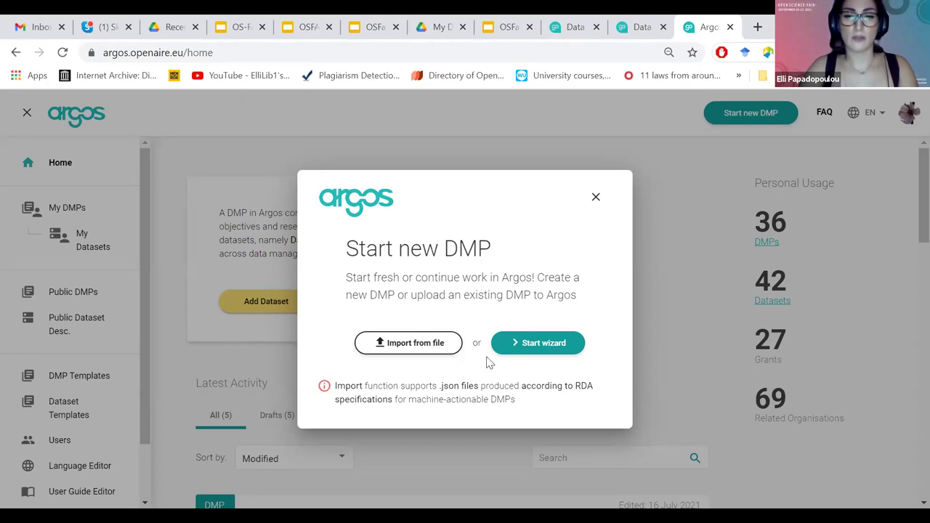
Choose Start wizard to create a new DMP.
{"action": "left_click", "coordinate": [551, 344]}
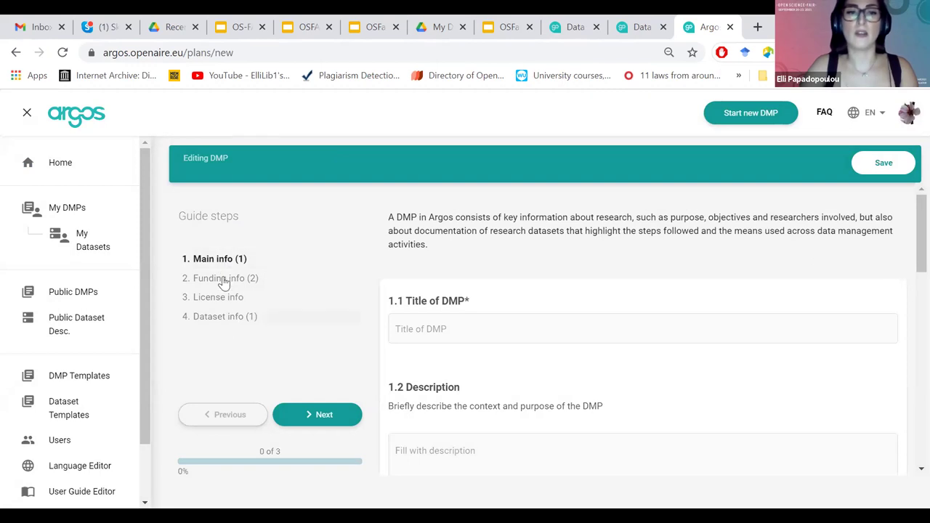
Title the new DMP 'DMP-OSFAIR'.
{"action": "left_click", "coordinate": [596, 338]}
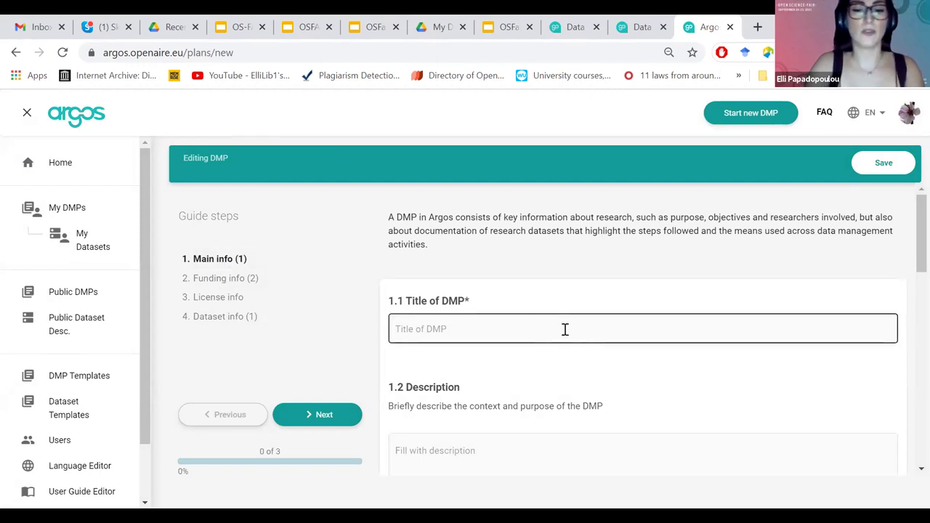
{"action": "type", "text": "DMP-"}
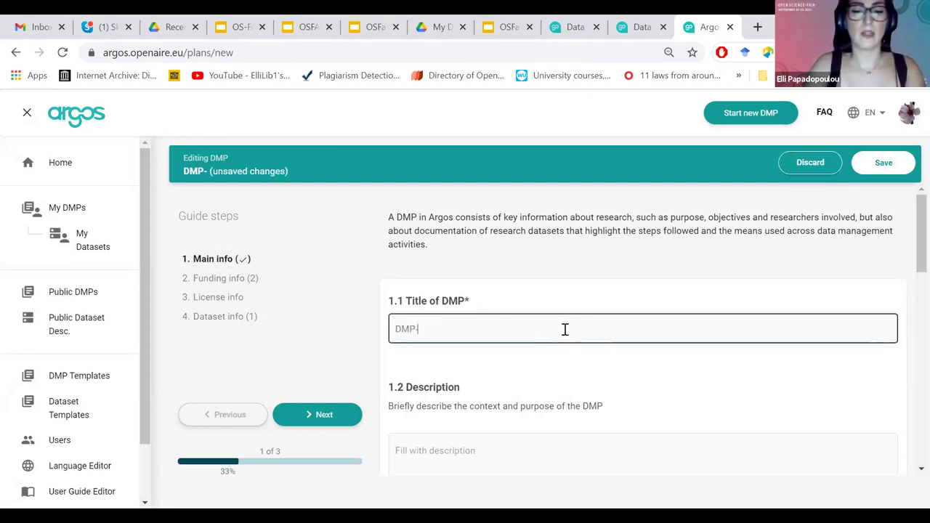
{"action": "type", "text": "OSFAIR"}
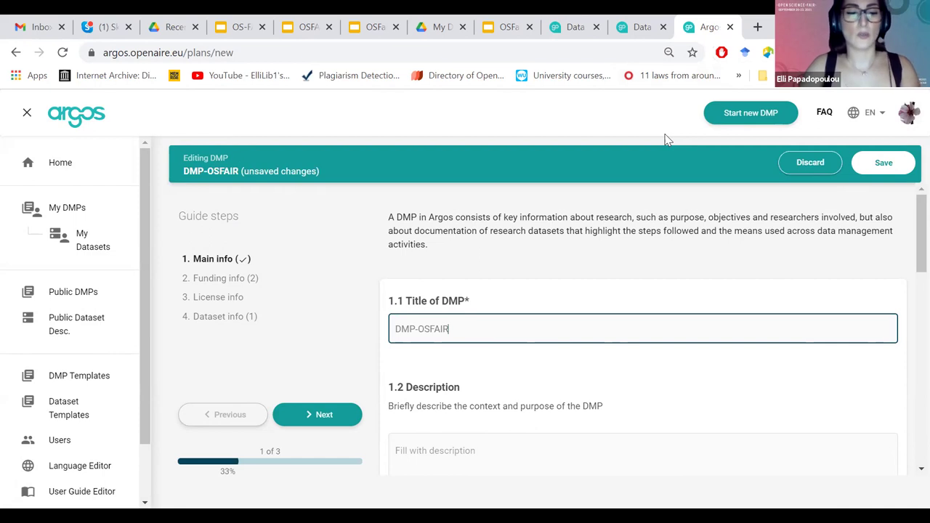
{"action": "left_click", "coordinate": [579, 111]}
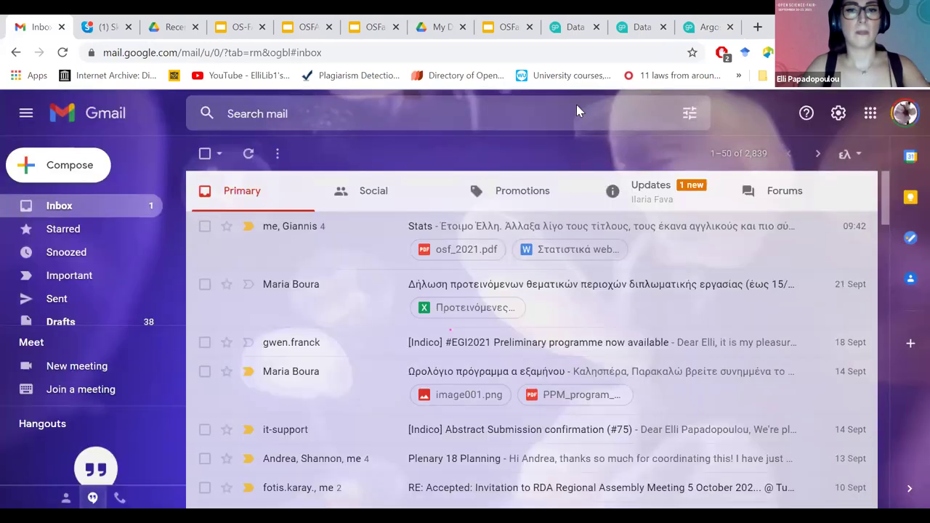
Switch browser tabs back to the test3 Argos tab.
{"action": "key", "text": "ctrl+6"}
{"action": "key", "text": "ctrl+Tab"}
{"action": "key", "text": "ctrl+Tab"}
{"action": "key", "text": "ctrl+Tab"}
{"action": "key", "text": "ctrl+Tab"}
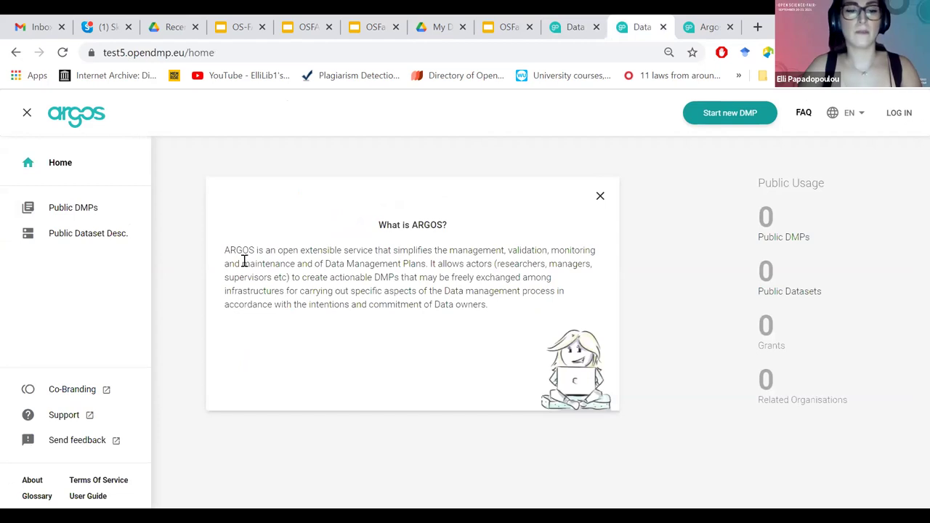
{"action": "key", "text": "ctrl+shift+Tab"}
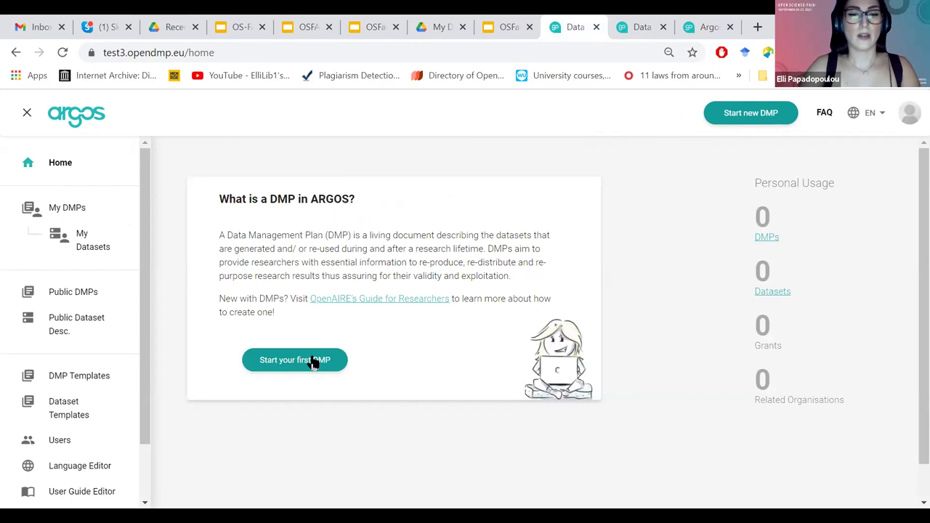
Start a new DMP with the wizard and enter the title 'DMP-for-ODFAIR'.
{"action": "left_click", "coordinate": [552, 341]}
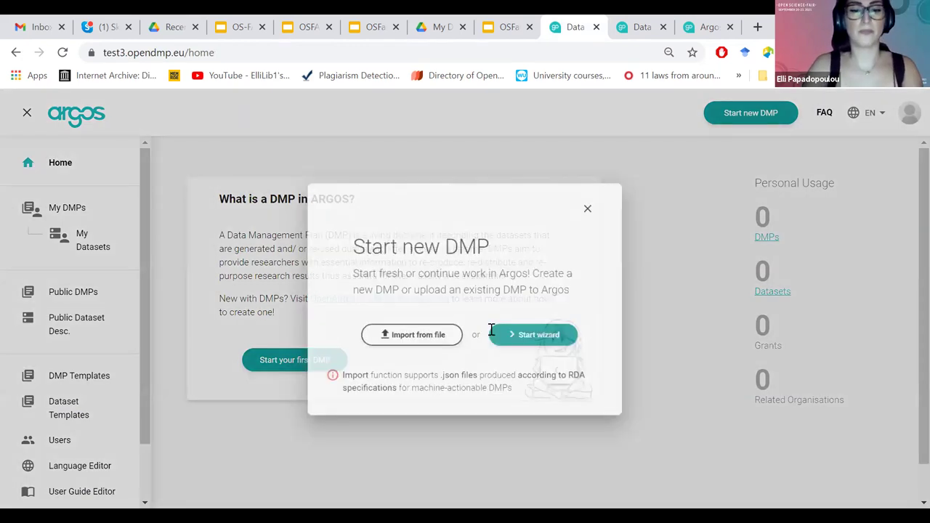
{"action": "left_click", "coordinate": [491, 331]}
{"action": "type", "text": "DMP-for-ODFAIR"}
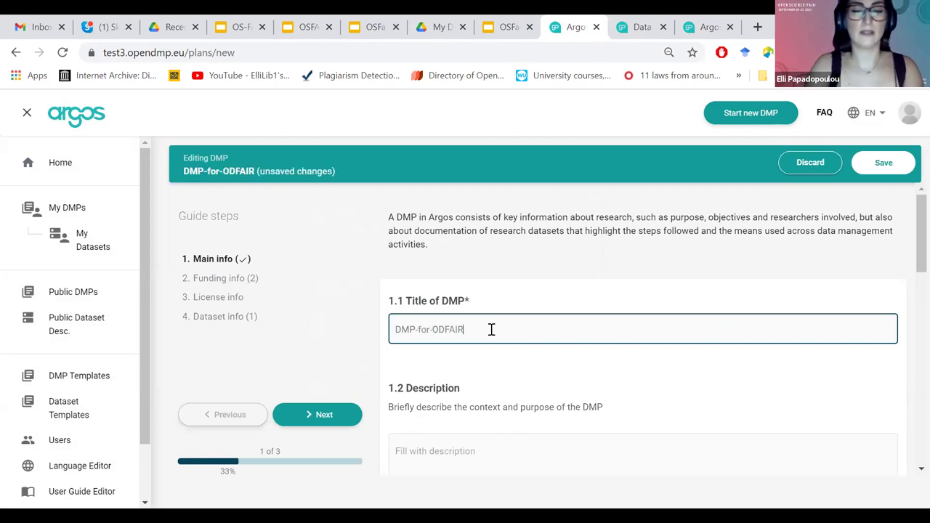
Correct the title to 'DMP-for-OSFAIR' and enter 'Description' as the description.
{"action": "left_click", "coordinate": [446, 329]}
{"action": "key", "text": "BackSpace"}
{"action": "type", "text": "S"}
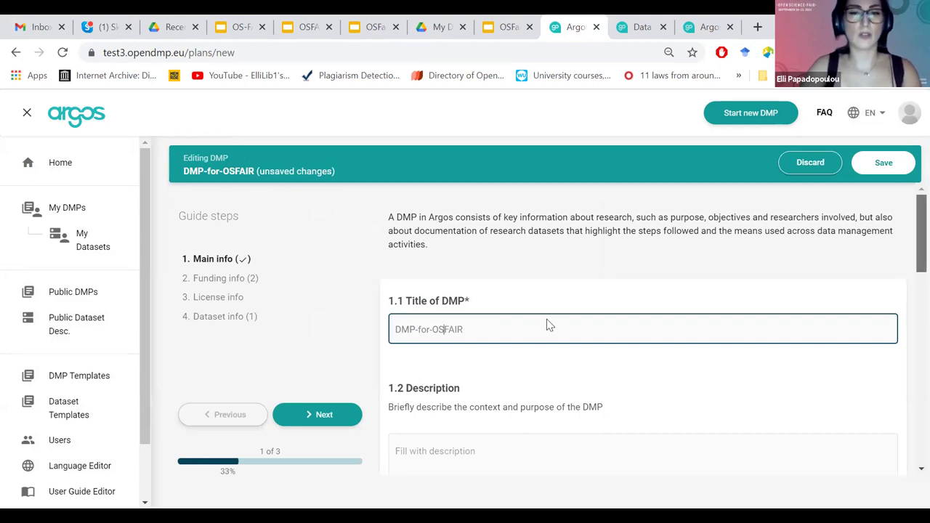
{"action": "scroll", "coordinate": [548, 324], "scroll_direction": "down", "scroll_amount": 2}
{"action": "left_click", "coordinate": [548, 327]}
{"action": "type", "text": "Description"}
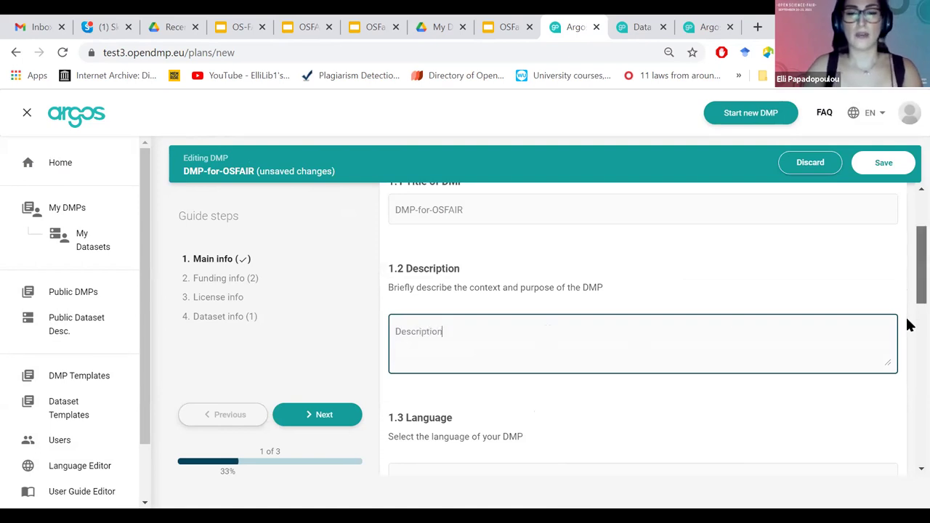
Set the DMP language to English and keep visibility Restricted.
{"action": "scroll", "coordinate": [574, 320], "scroll_direction": "down", "scroll_amount": 3}
{"action": "left_click", "coordinate": [575, 320]}
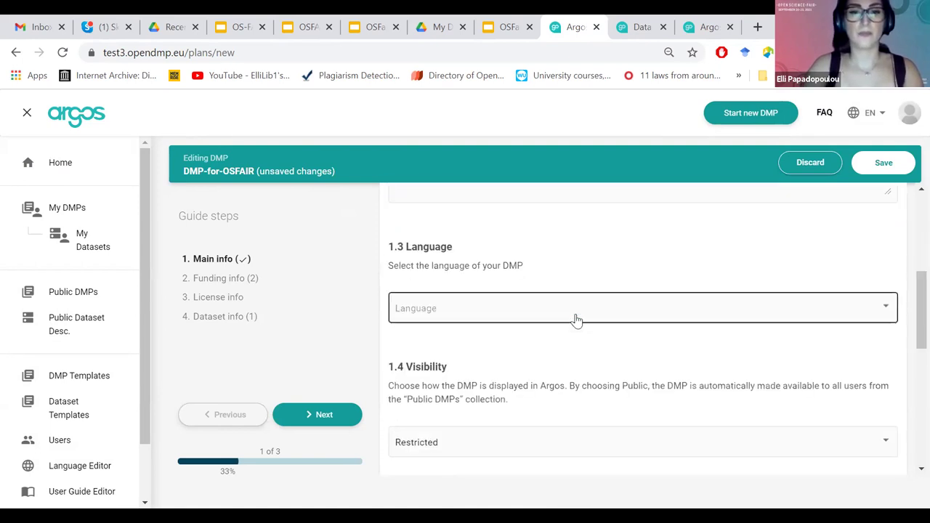
{"action": "scroll", "coordinate": [887, 388], "scroll_direction": "down", "scroll_amount": 10}
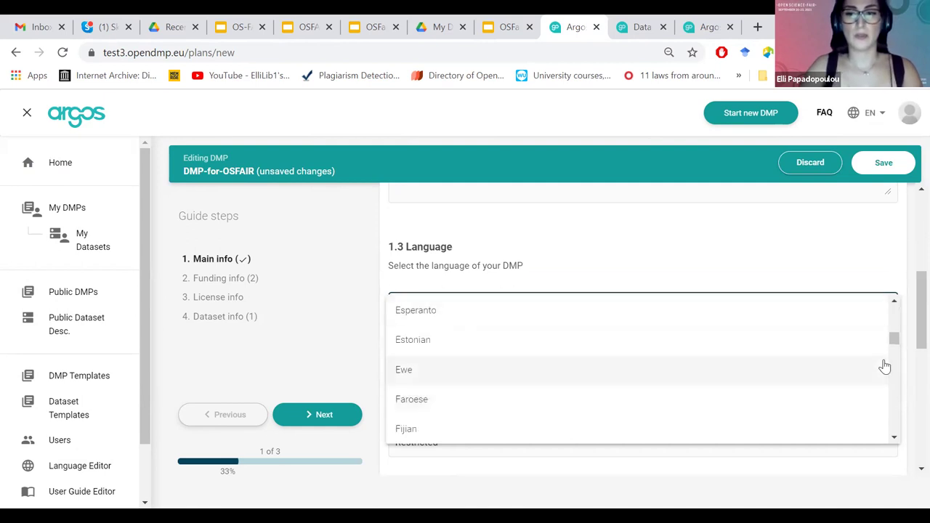
{"action": "scroll", "coordinate": [885, 366], "scroll_direction": "down", "scroll_amount": 3}
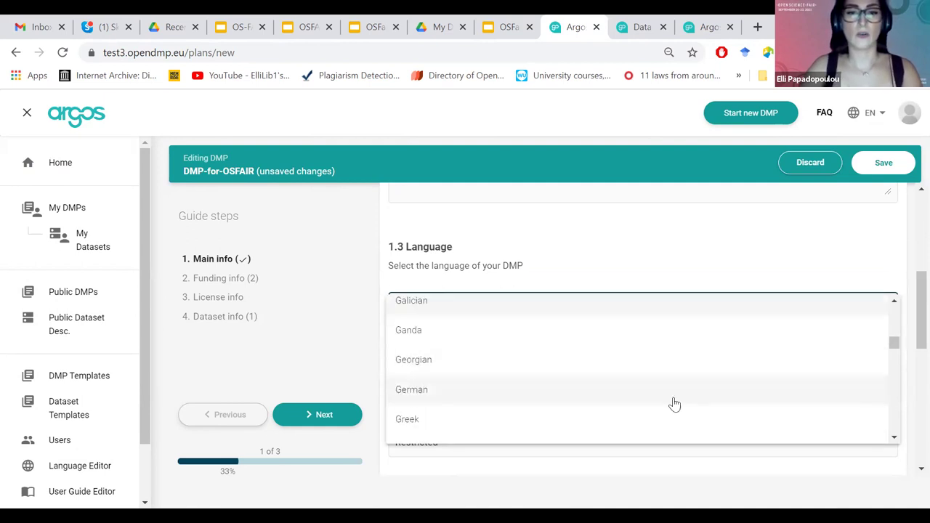
{"action": "scroll", "coordinate": [807, 391], "scroll_direction": "up", "scroll_amount": 5}
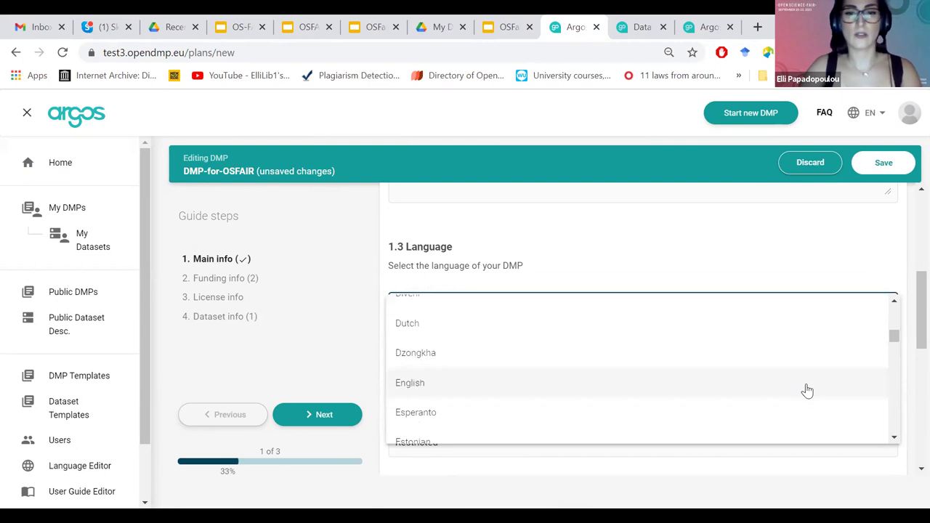
{"action": "left_click", "coordinate": [806, 383]}
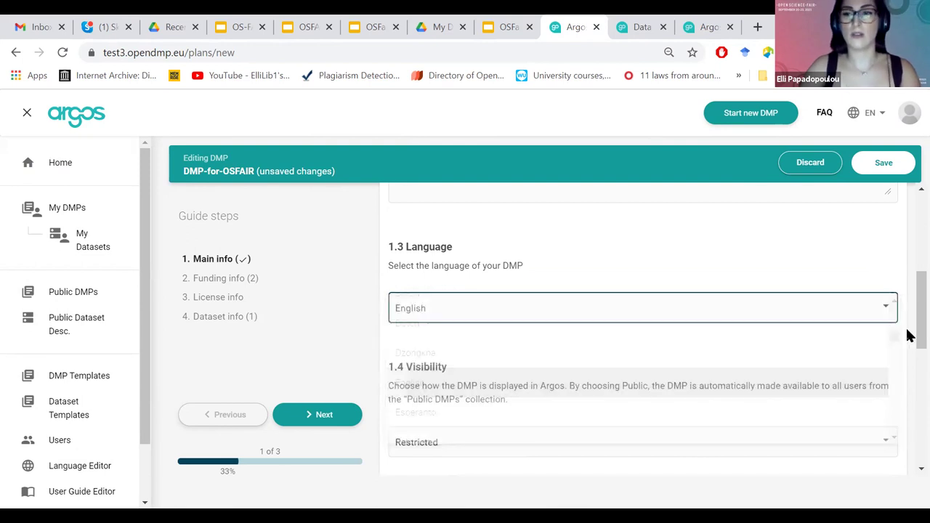
{"action": "scroll", "coordinate": [519, 407], "scroll_direction": "down", "scroll_amount": 1}
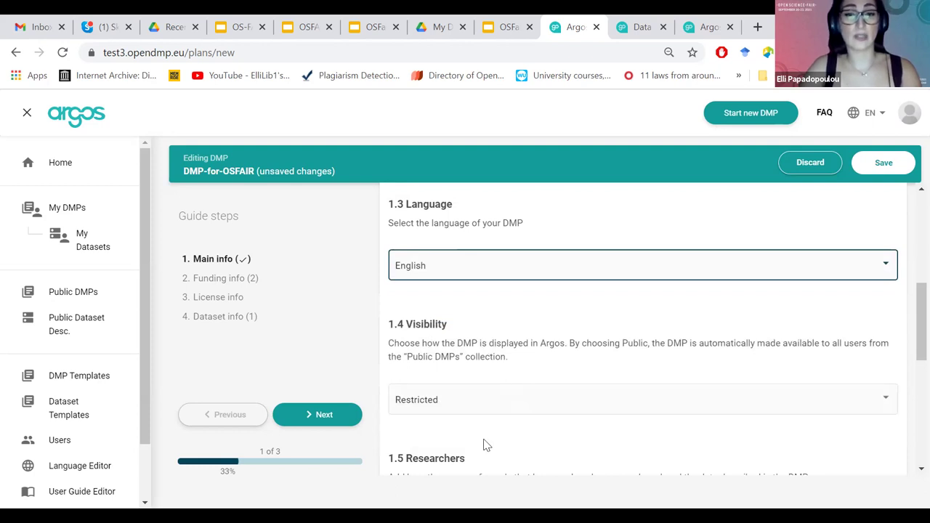
{"action": "left_click", "coordinate": [501, 401]}
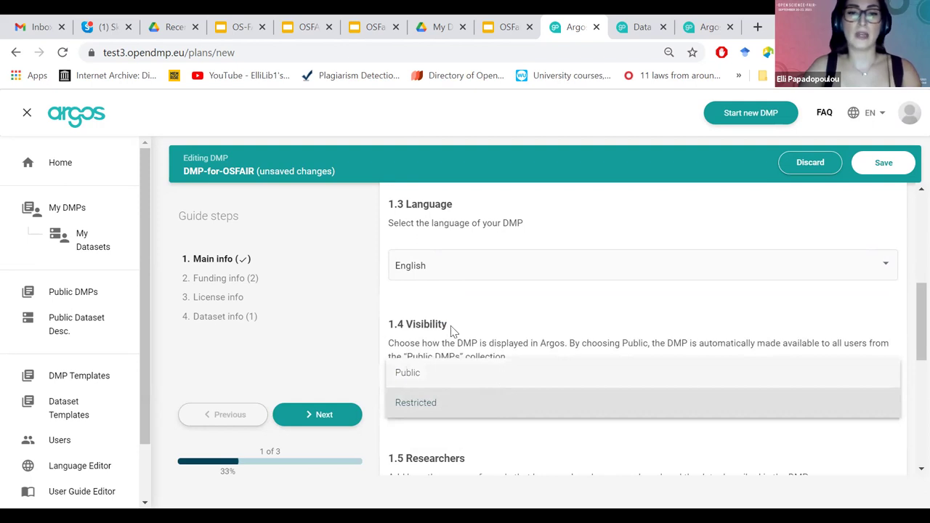
{"action": "left_click", "coordinate": [170, 354]}
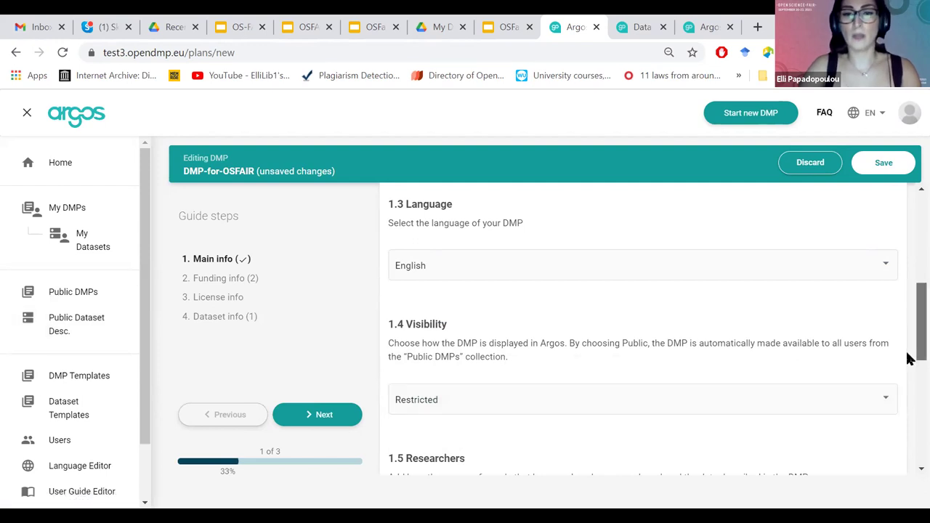
In 1.5 Researchers, search ORCID by name and add the first researcher.
{"action": "scroll", "coordinate": [907, 367], "scroll_direction": "down", "scroll_amount": 1}
{"action": "scroll", "coordinate": [523, 387], "scroll_direction": "down", "scroll_amount": 2}
{"action": "scroll", "coordinate": [496, 378], "scroll_direction": "down", "scroll_amount": 3}
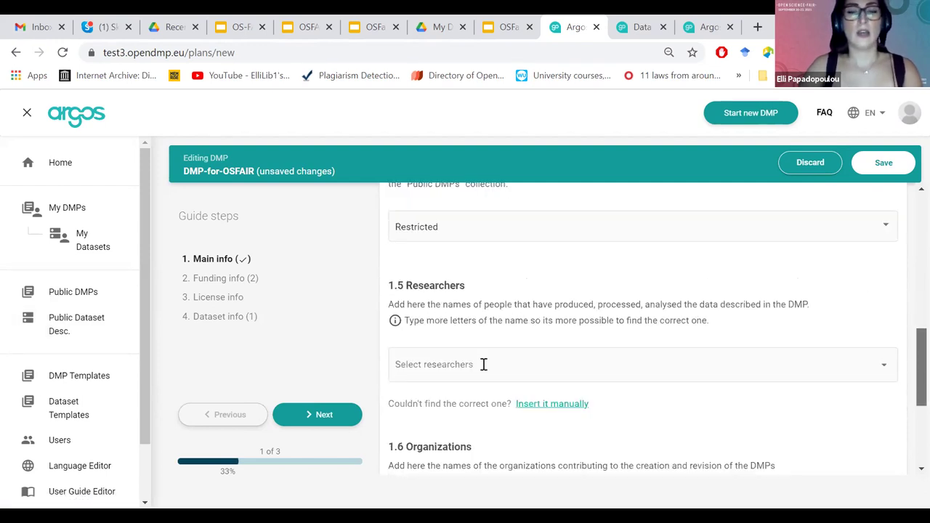
{"action": "left_click", "coordinate": [483, 365]}
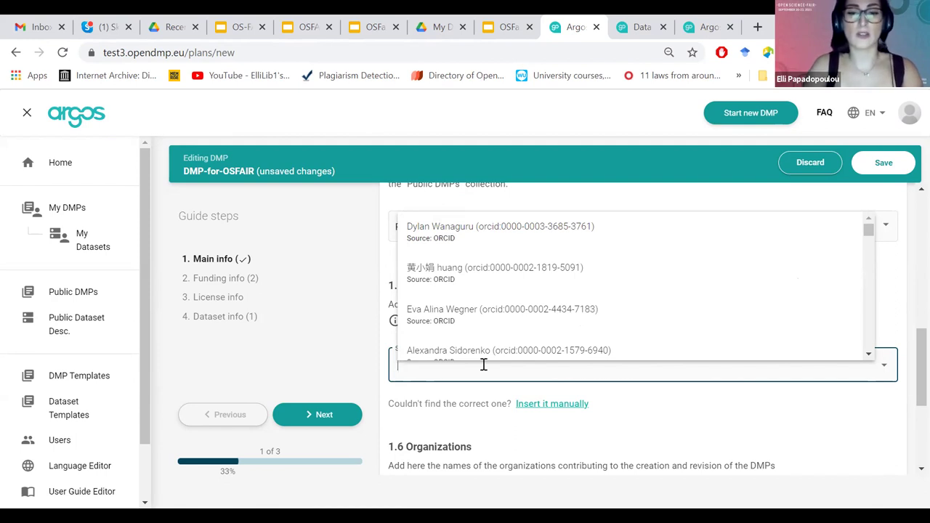
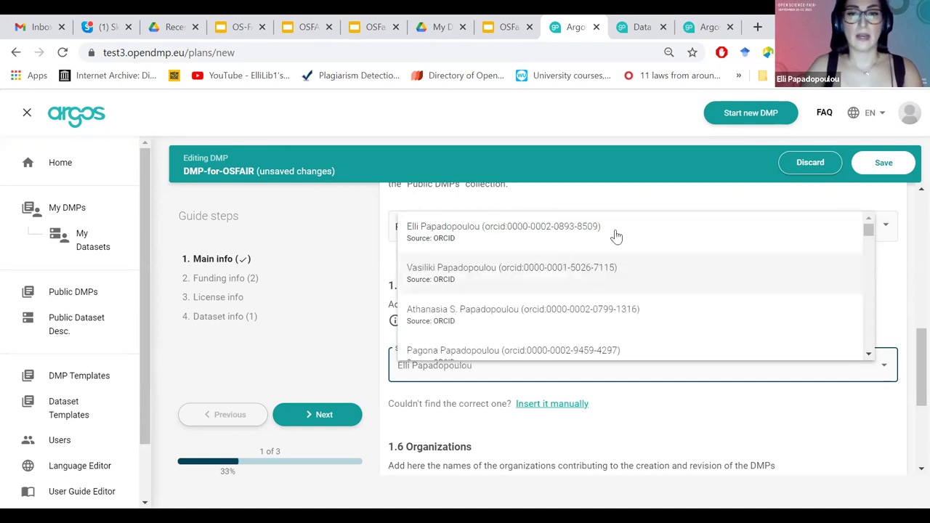
{"action": "left_click", "coordinate": [616, 236]}
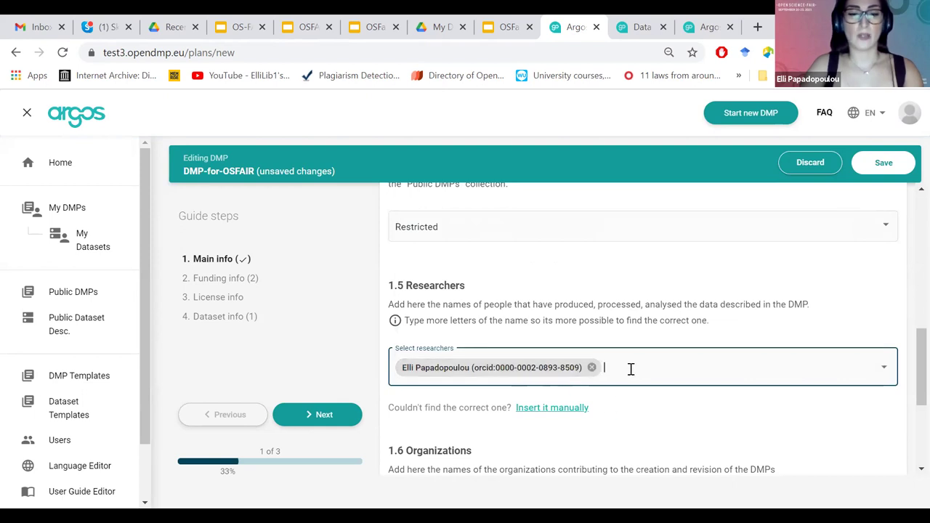
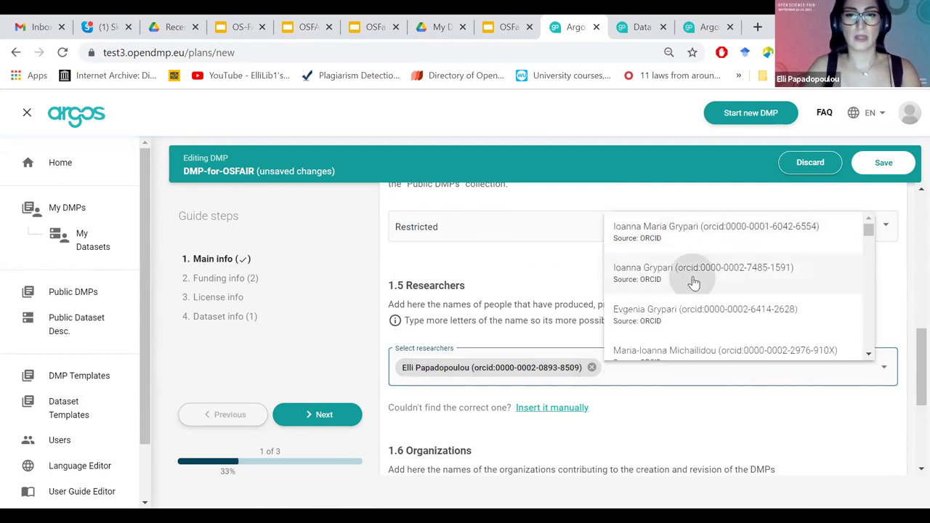
Search ORCID for a second researcher and add them from the results.
{"action": "left_click", "coordinate": [640, 275]}
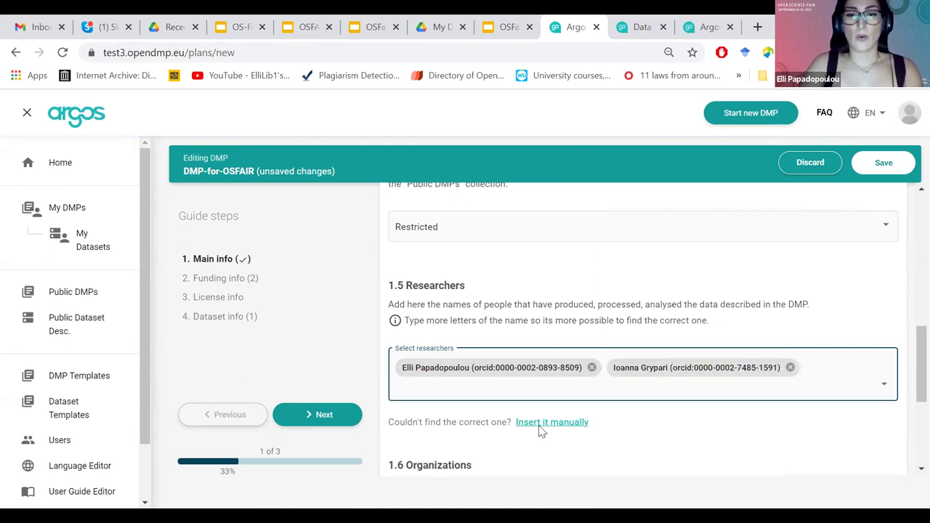
{"action": "left_click", "coordinate": [480, 269]}
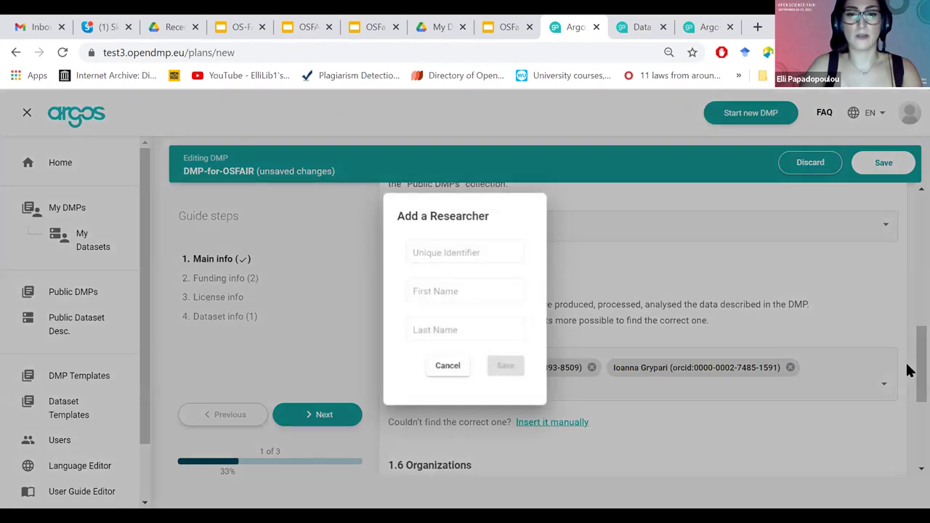
Dismiss the manual researcher form and add Athena Research and Innovation Center under 1.6 Organizations.
{"action": "left_click", "coordinate": [905, 361]}
{"action": "scroll", "coordinate": [772, 380], "scroll_direction": "down", "scroll_amount": 3}
{"action": "left_click", "coordinate": [529, 362]}
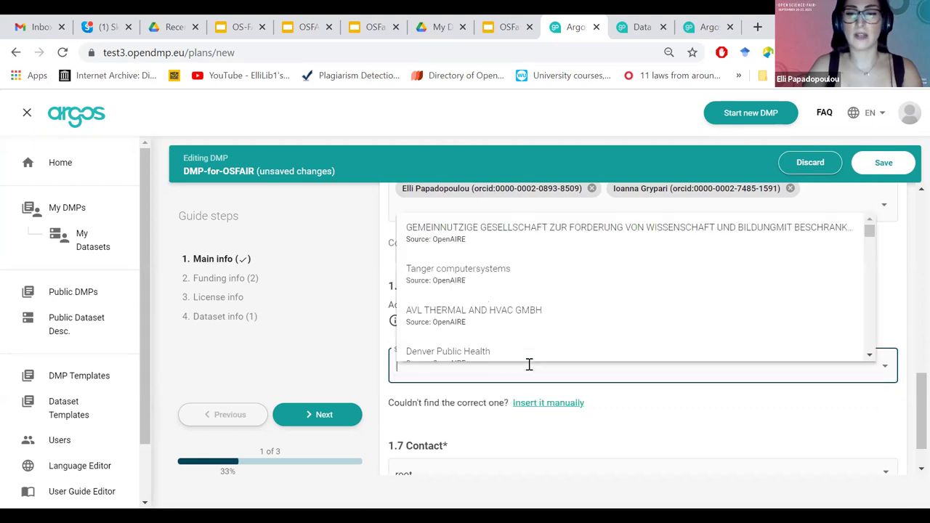
{"action": "type", "text": "Athena"}
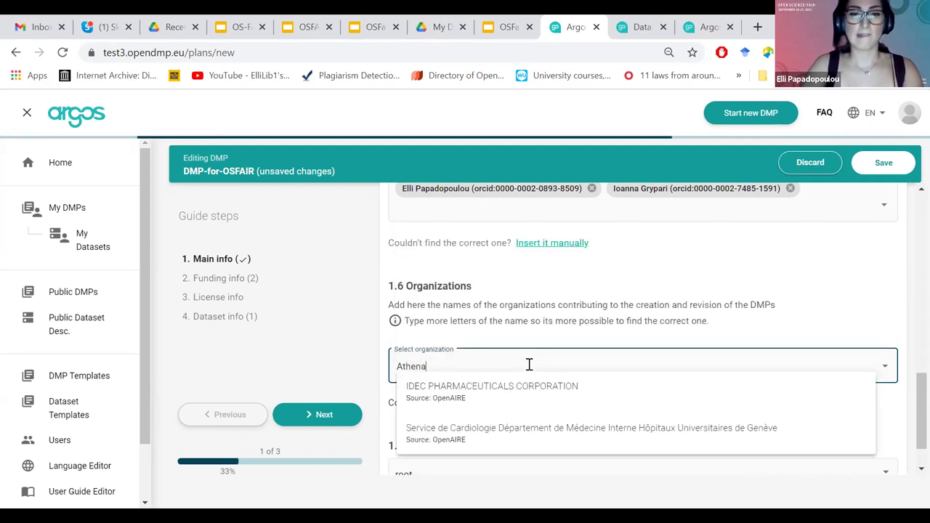
{"action": "type", "text": " research"}
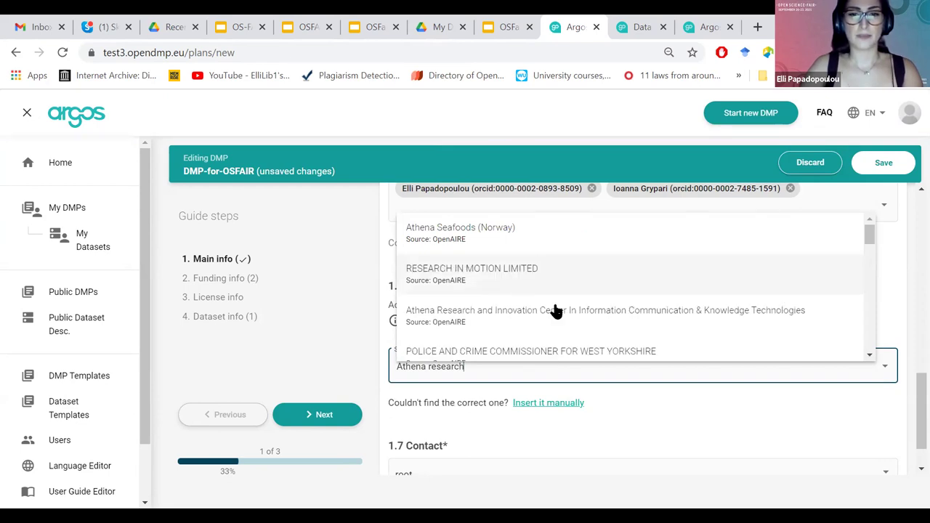
{"action": "left_click", "coordinate": [556, 311]}
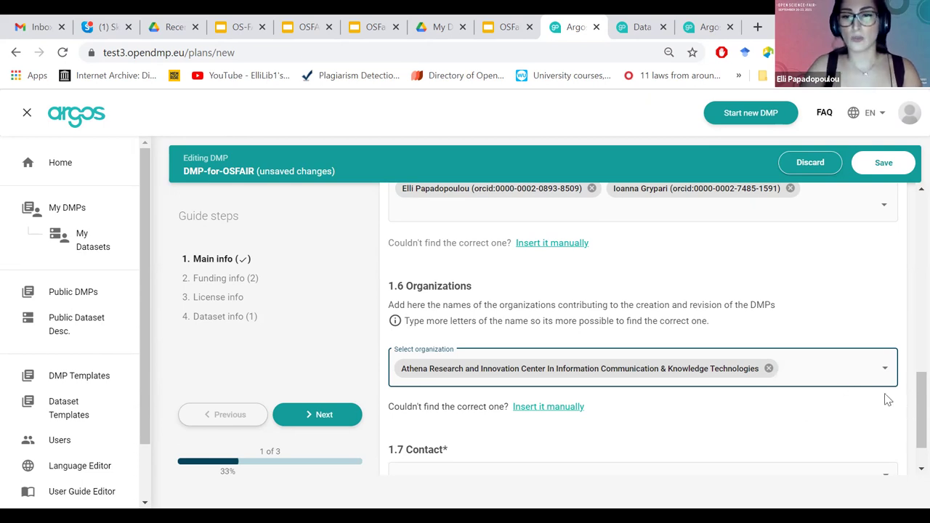
Open the manual Add an Organization form and close it without saving.
{"action": "scroll", "coordinate": [560, 372], "scroll_direction": "down", "scroll_amount": 1}
{"action": "left_click", "coordinate": [544, 352]}
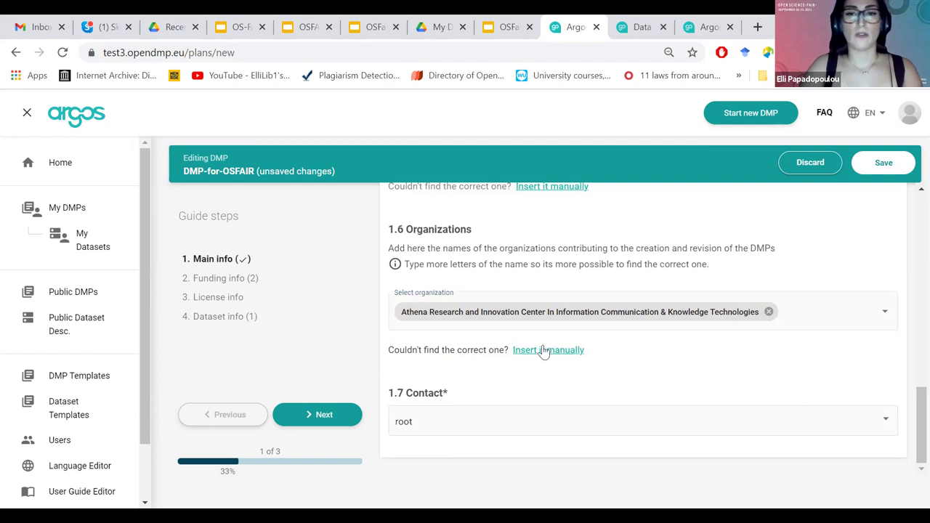
{"action": "left_click", "coordinate": [454, 348]}
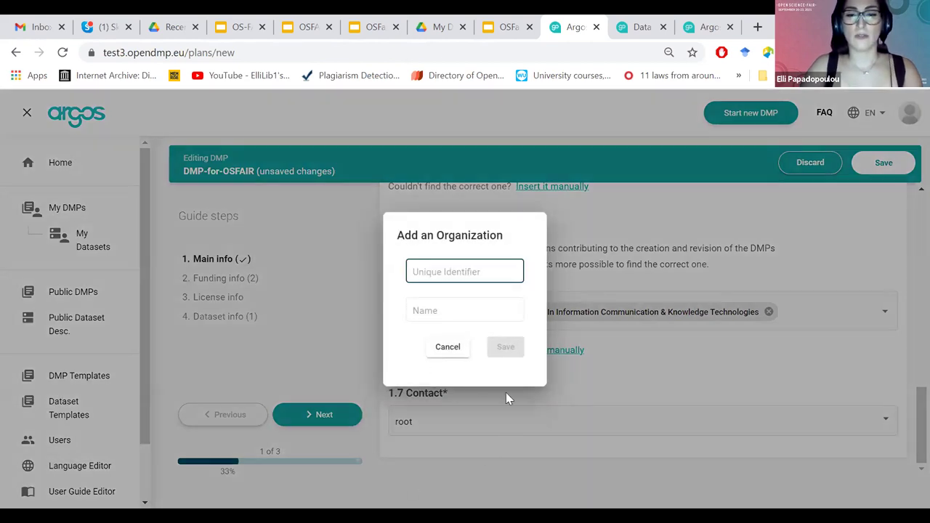
{"action": "left_click", "coordinate": [506, 392]}
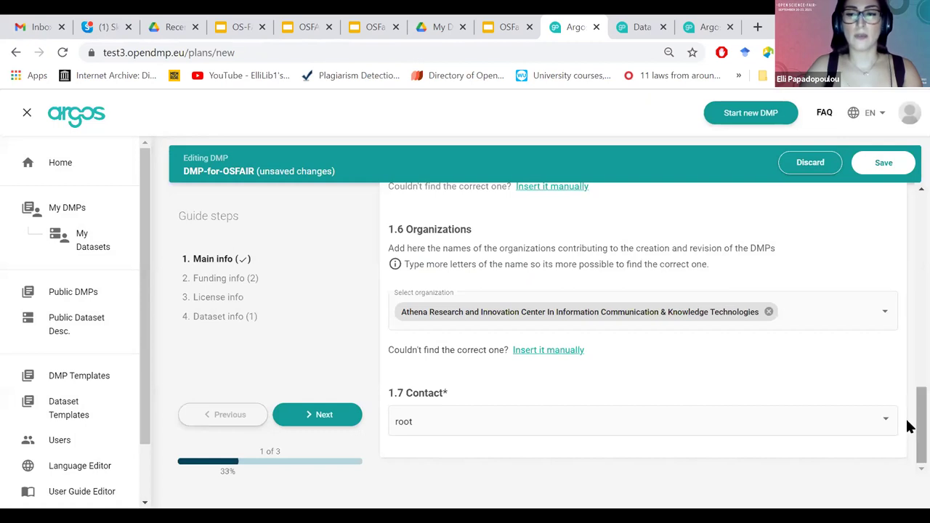
{"action": "scroll", "coordinate": [910, 290], "scroll_direction": "up", "scroll_amount": 4}
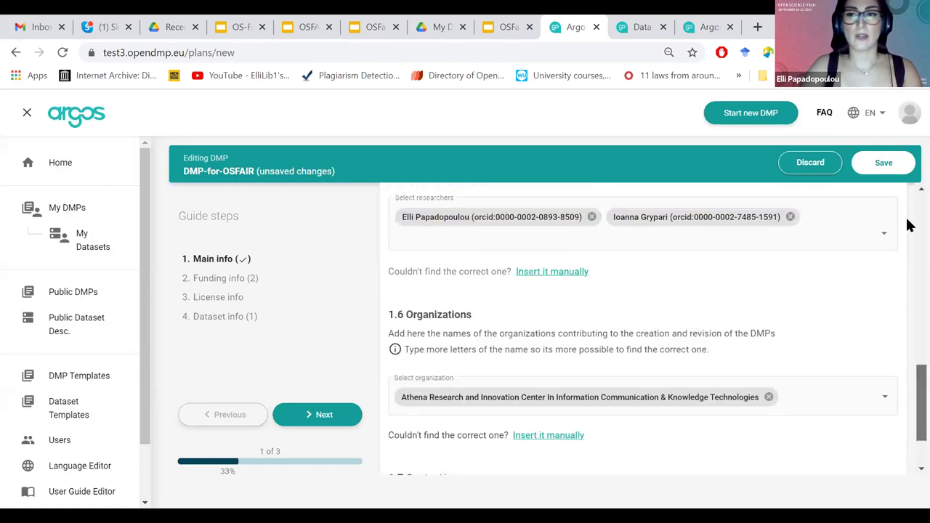
In Funding info, choose European Commission||EC as the funder.
{"action": "left_click", "coordinate": [218, 299]}
{"action": "left_click", "coordinate": [217, 284]}
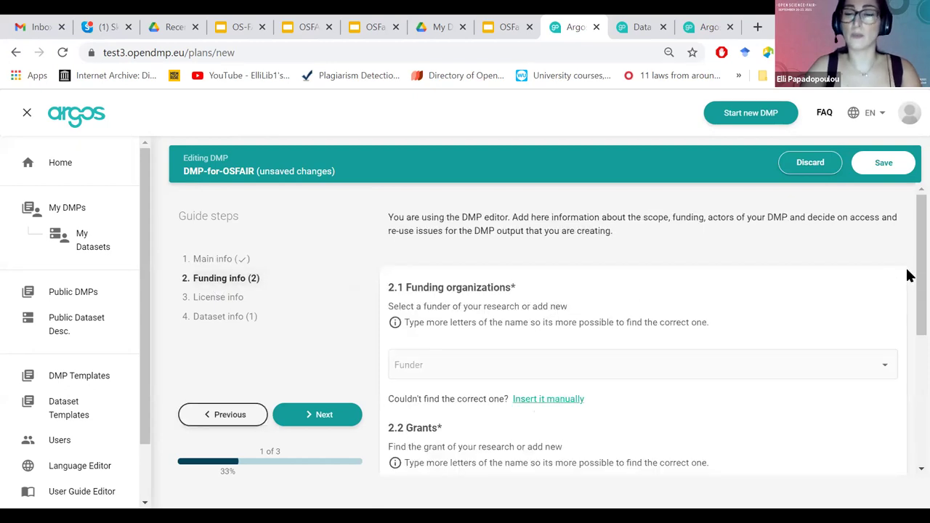
{"action": "left_click_drag", "start_coordinate": [908, 273], "coordinate": [909, 304]}
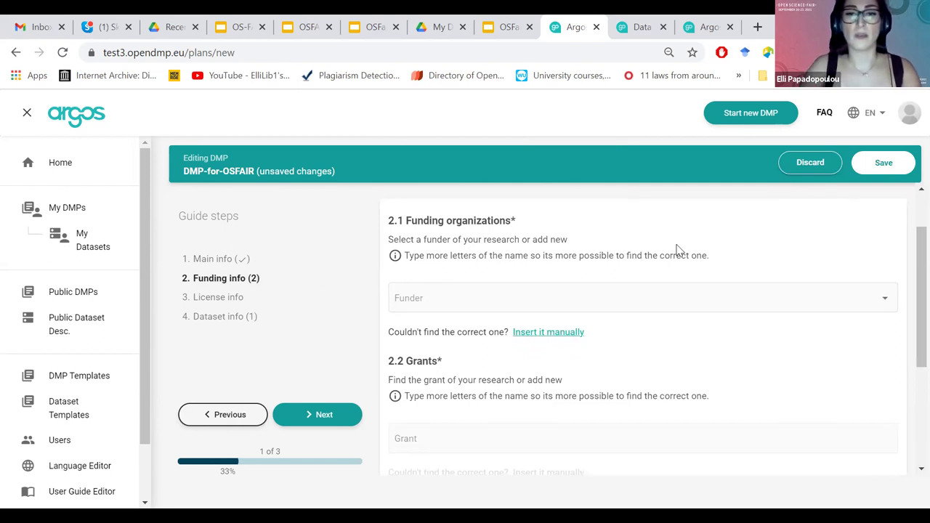
{"action": "left_click", "coordinate": [567, 303]}
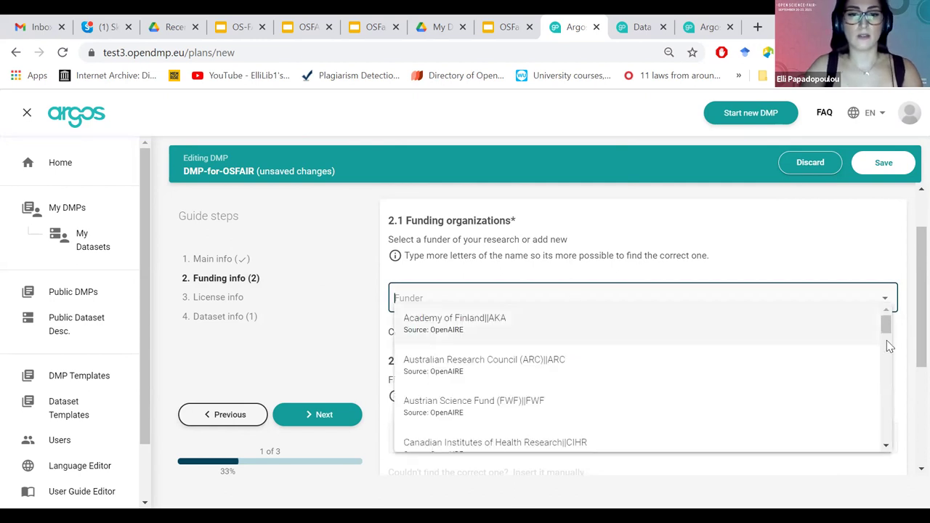
{"action": "scroll", "coordinate": [637, 347], "scroll_direction": "down", "scroll_amount": 3}
{"action": "left_click", "coordinate": [878, 340]}
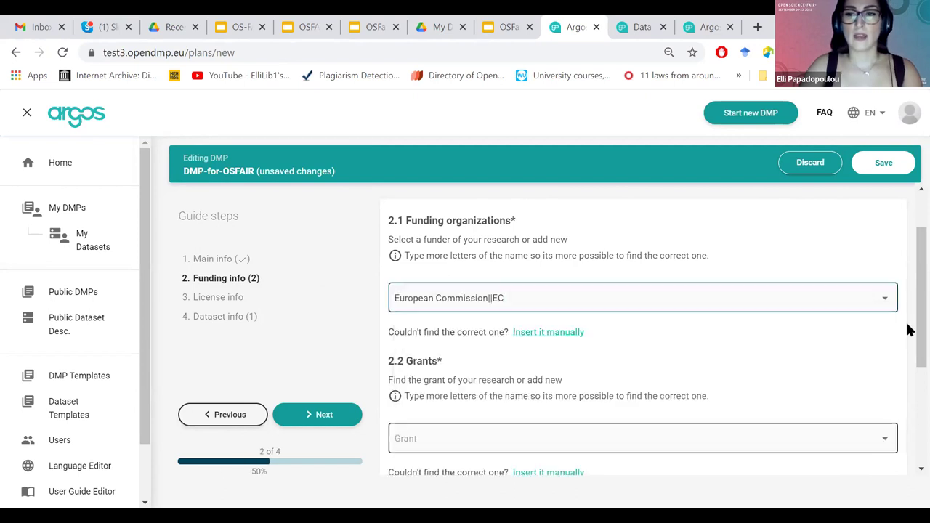
Search 'OpenAIRE Advanc' and select the OpenAIRE Advancing Open Scholarship (777541) grant.
{"action": "scroll", "coordinate": [617, 385], "scroll_direction": "down", "scroll_amount": 2}
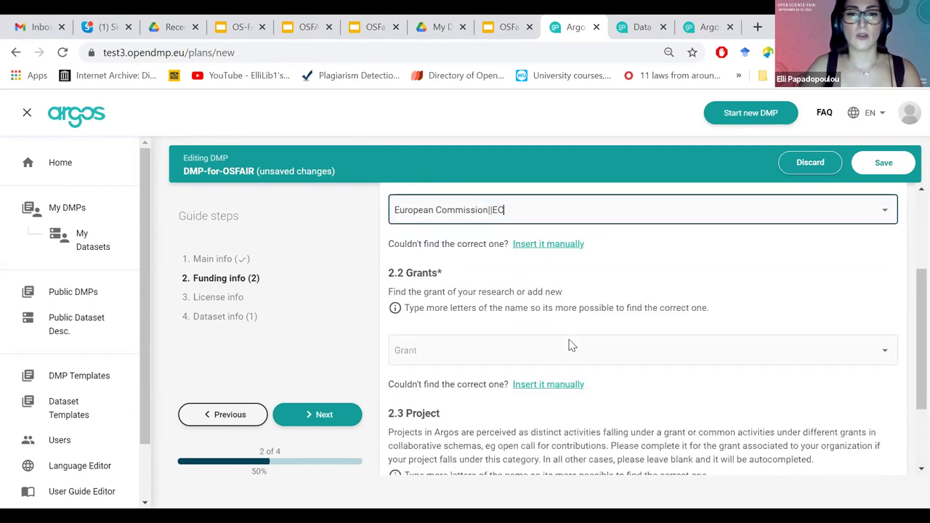
{"action": "left_click", "coordinate": [570, 347]}
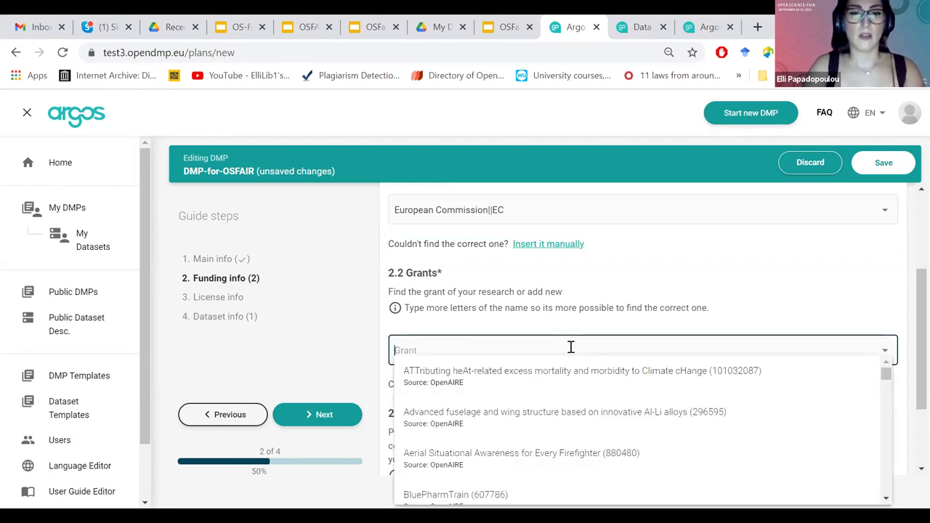
{"action": "type", "text": "OpenAIR"}
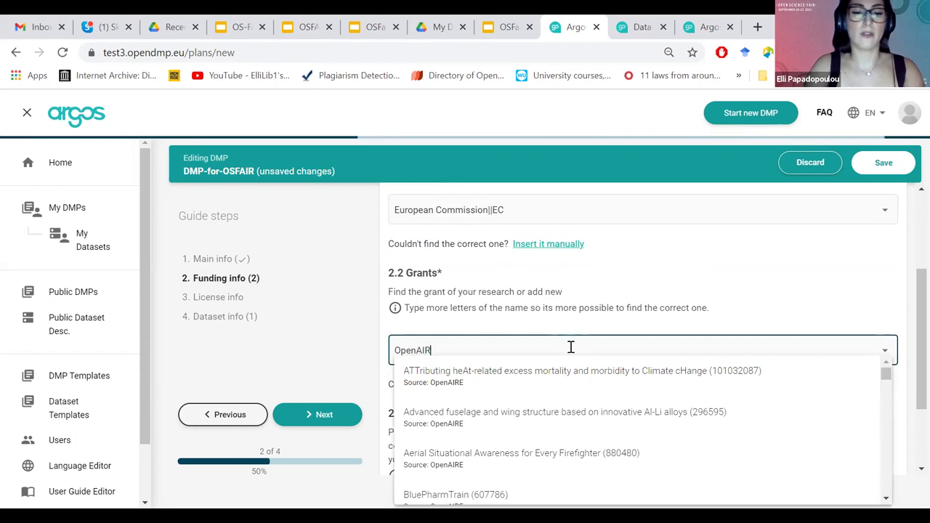
{"action": "type", "text": "E Advance"}
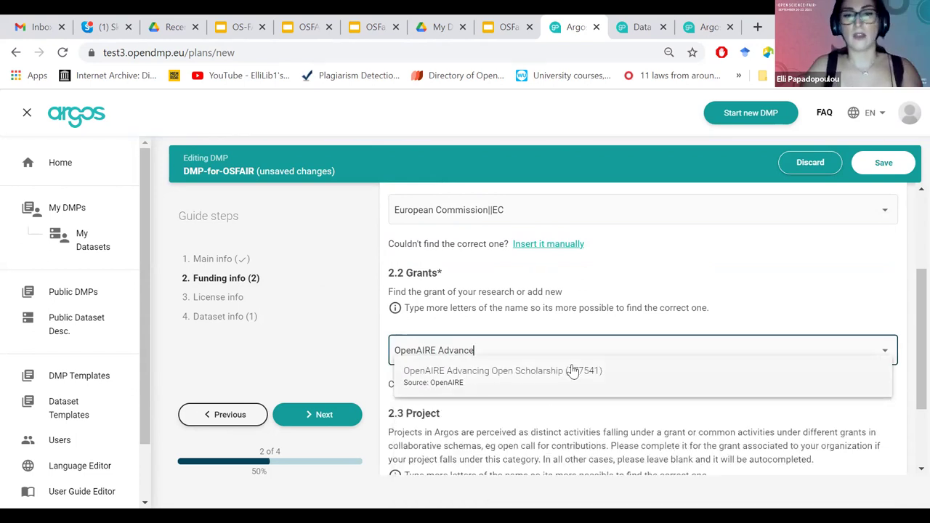
{"action": "left_click", "coordinate": [585, 371]}
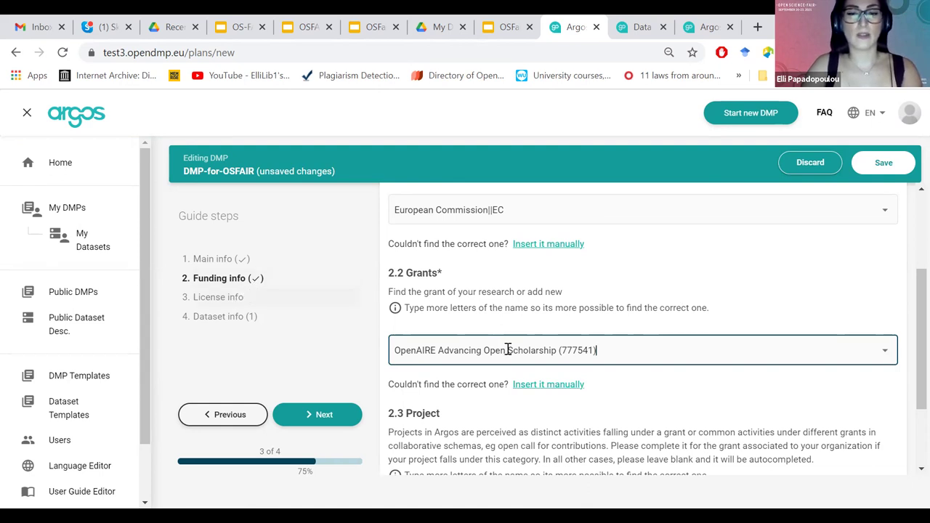
Assign the Creative Commons Attribution 4.0 license to the DMP.
{"action": "scroll", "coordinate": [508, 350], "scroll_direction": "down", "scroll_amount": 5}
{"action": "left_click", "coordinate": [508, 349]}
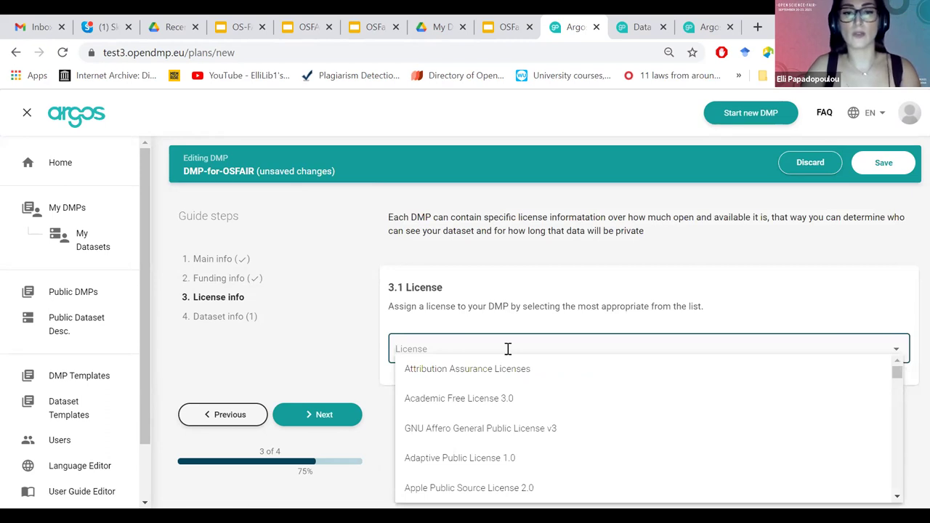
{"action": "type", "text": "Creative"}
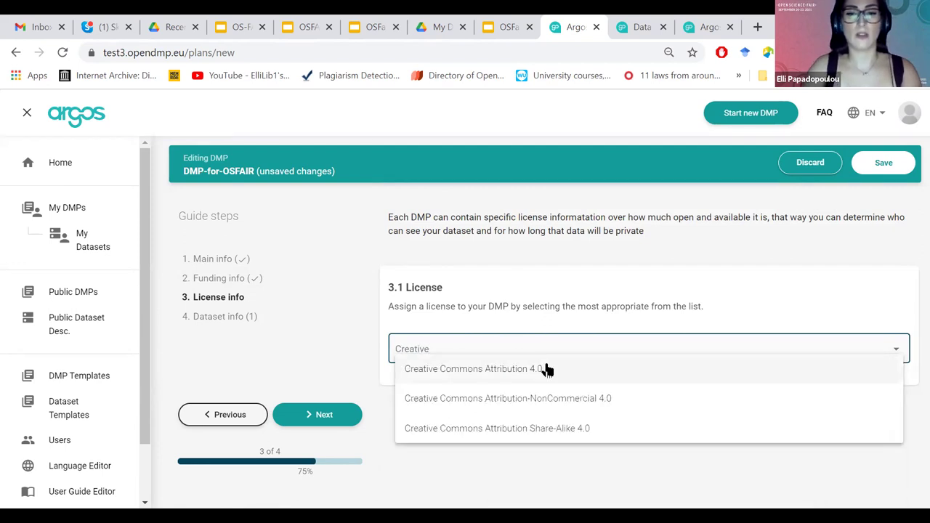
{"action": "left_click", "coordinate": [545, 368]}
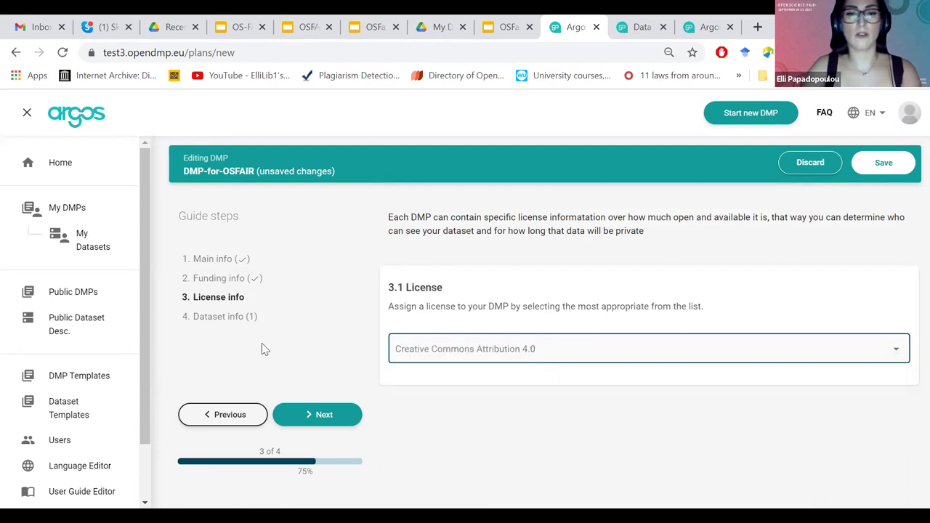
Choose New Data, Other Research Outputs and Reused Data templates, then save the DMP to add a dataset.
{"action": "left_click", "coordinate": [224, 324]}
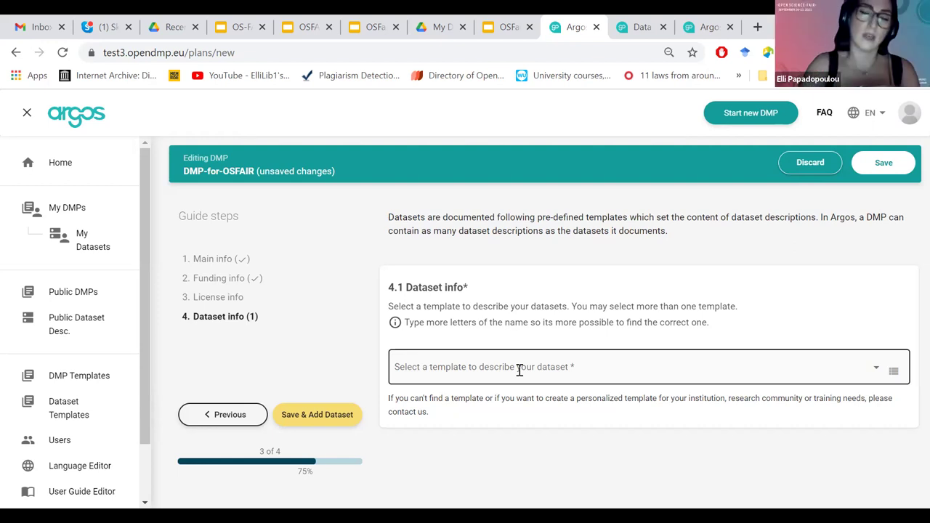
{"action": "left_click", "coordinate": [519, 370]}
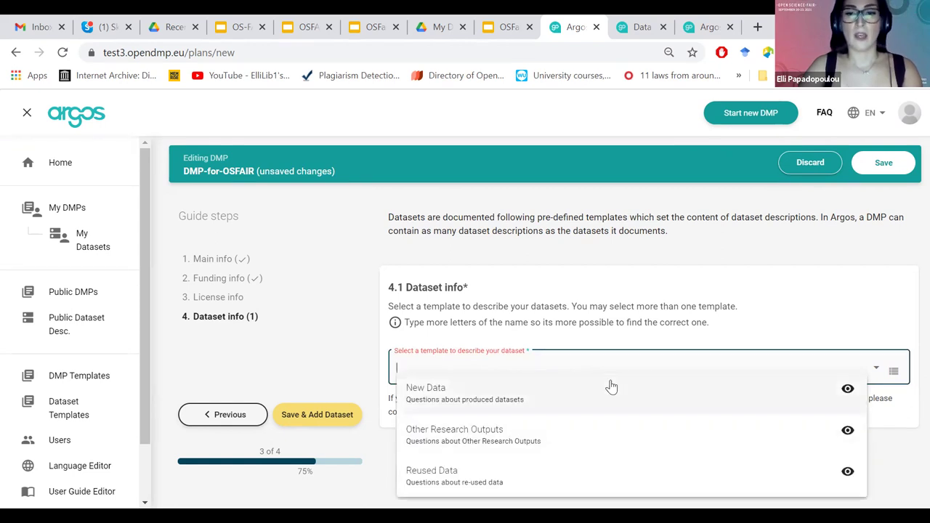
{"action": "left_click", "coordinate": [561, 396]}
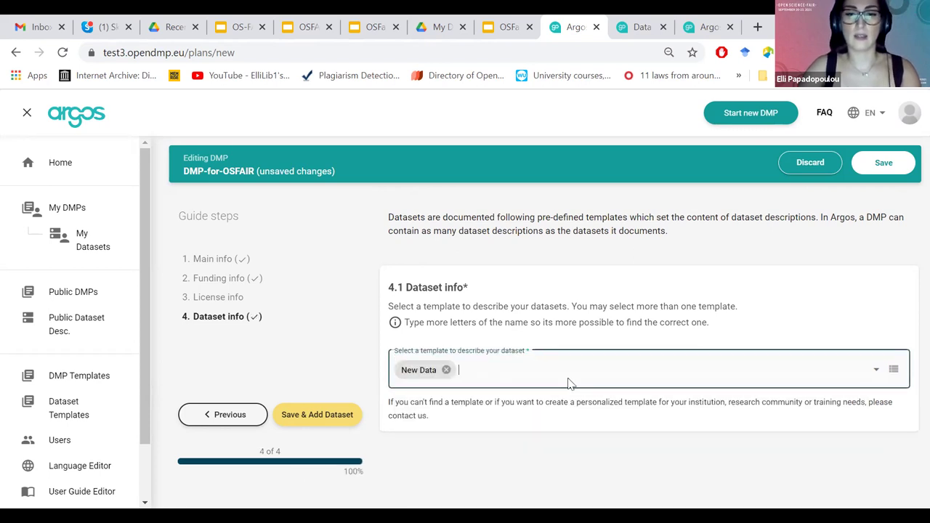
{"action": "left_click", "coordinate": [554, 369]}
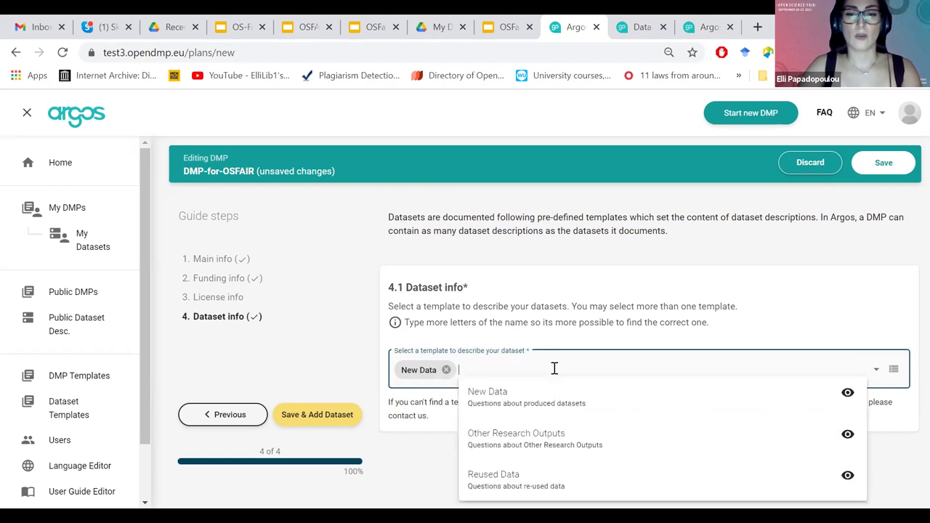
{"action": "left_click", "coordinate": [555, 434]}
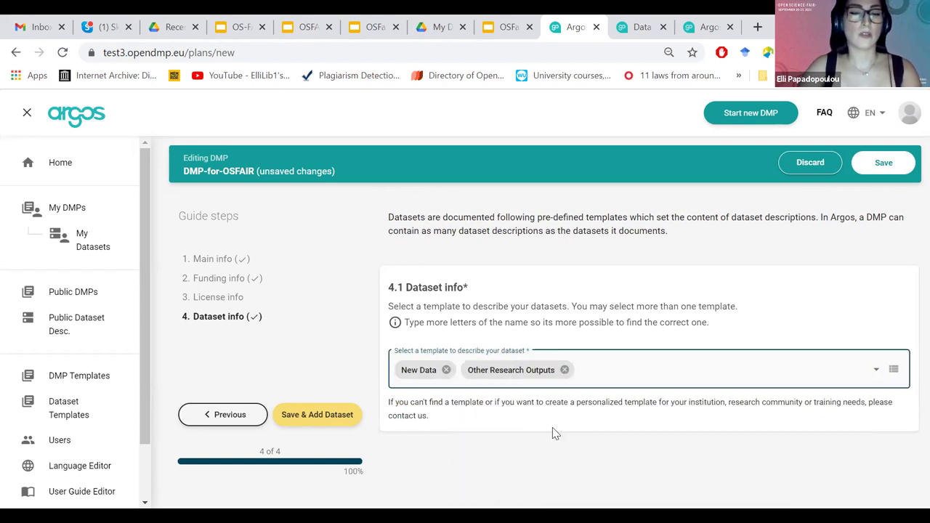
{"action": "left_click", "coordinate": [614, 372]}
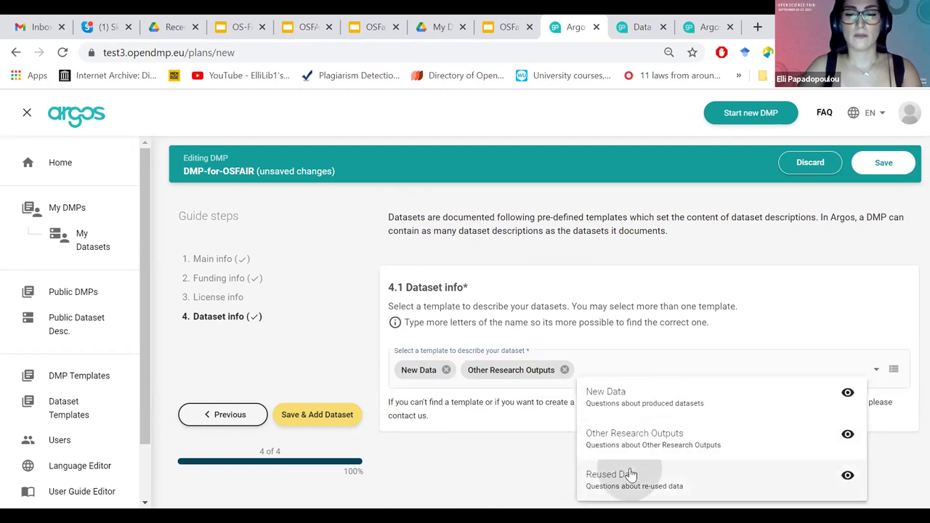
{"action": "left_click", "coordinate": [631, 473]}
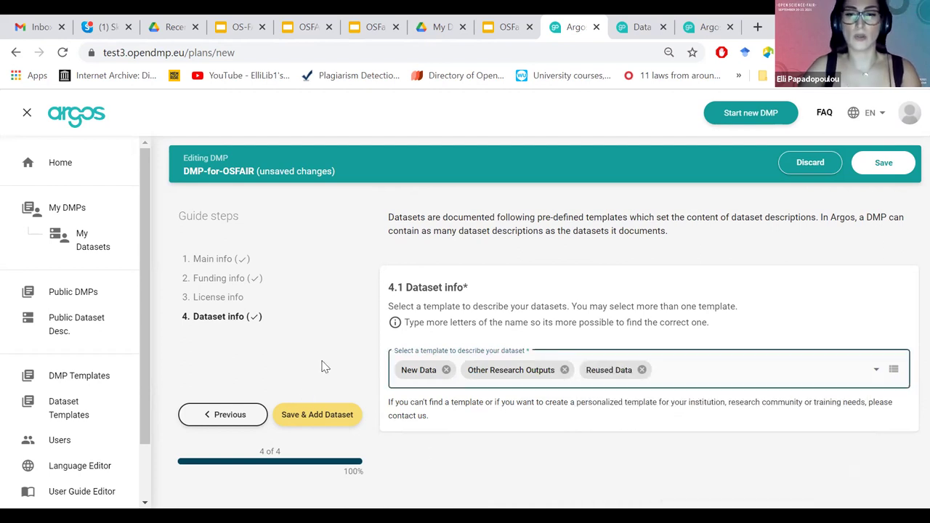
{"action": "left_click", "coordinate": [301, 423]}
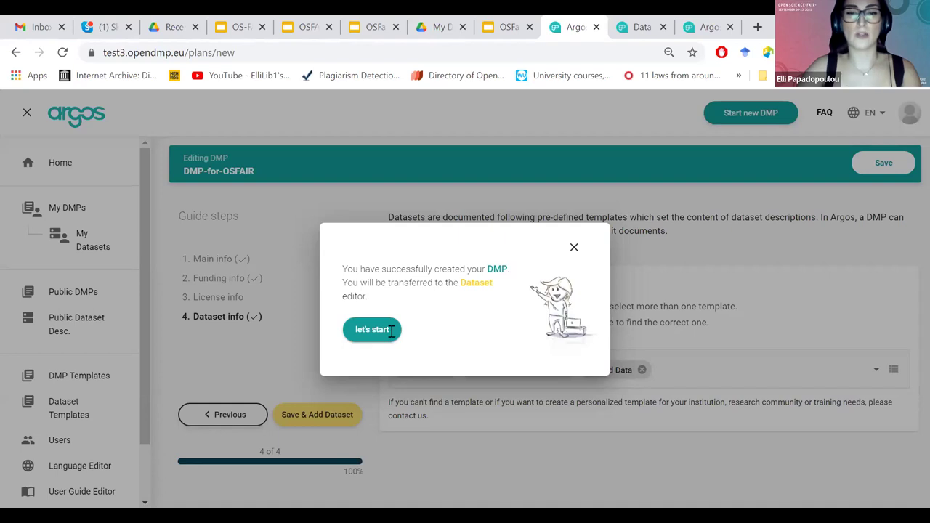
Title the new dataset 'Dataset-Reused data'.
{"action": "left_click", "coordinate": [391, 330]}
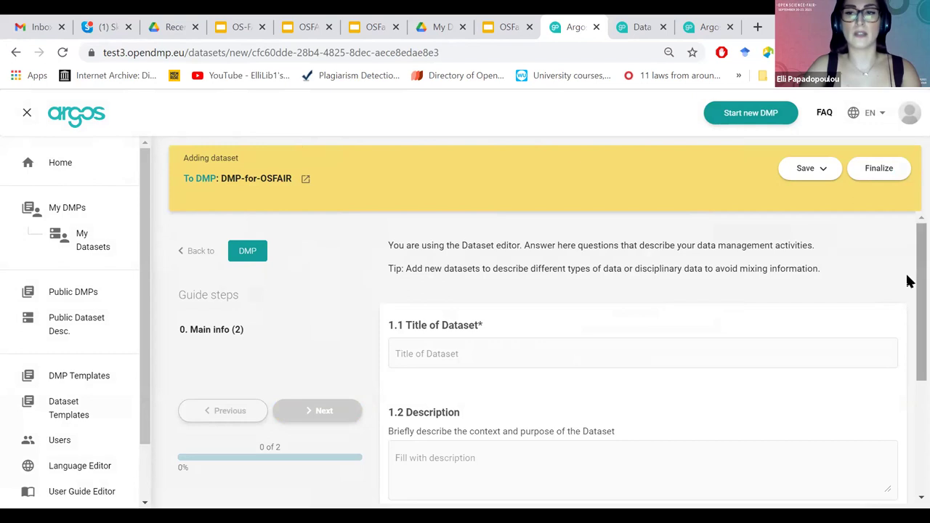
{"action": "scroll", "coordinate": [908, 298], "scroll_direction": "down", "scroll_amount": 1}
{"action": "left_click", "coordinate": [461, 293]}
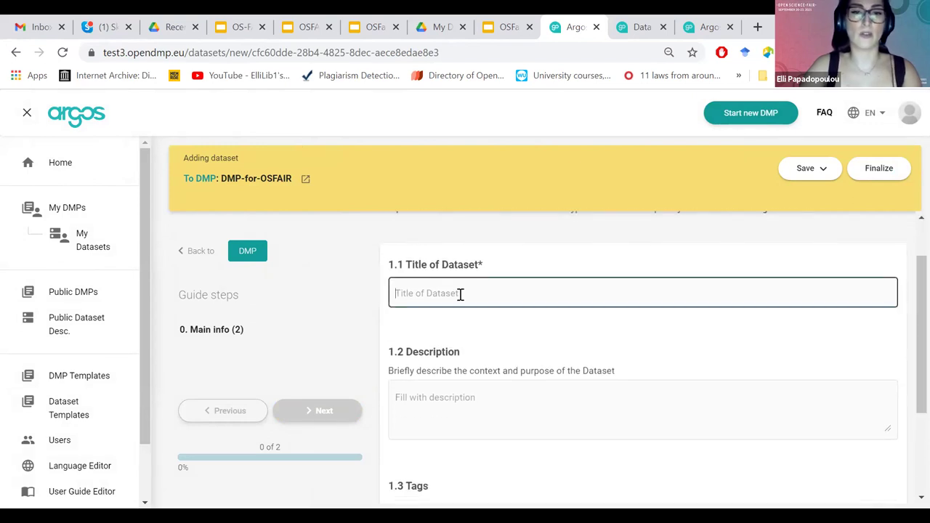
{"action": "type", "text": "D"}
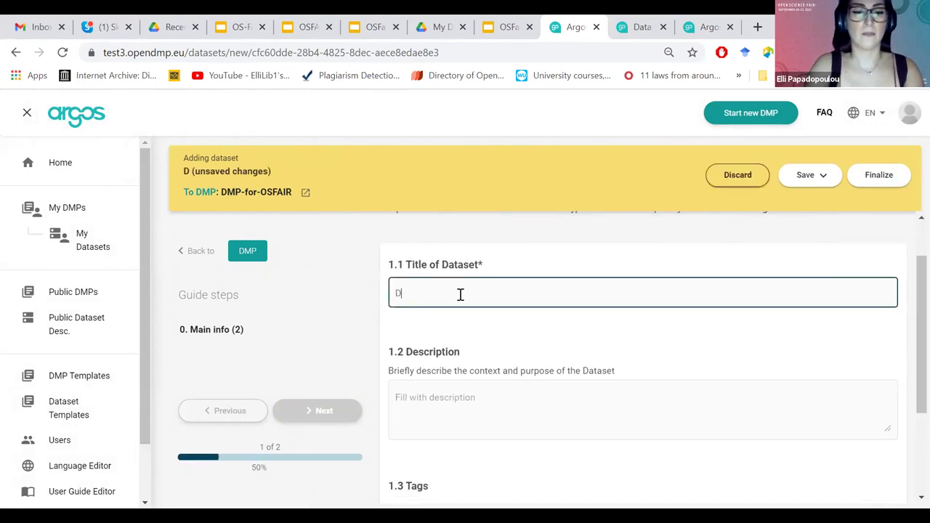
{"action": "type", "text": "ataset"}
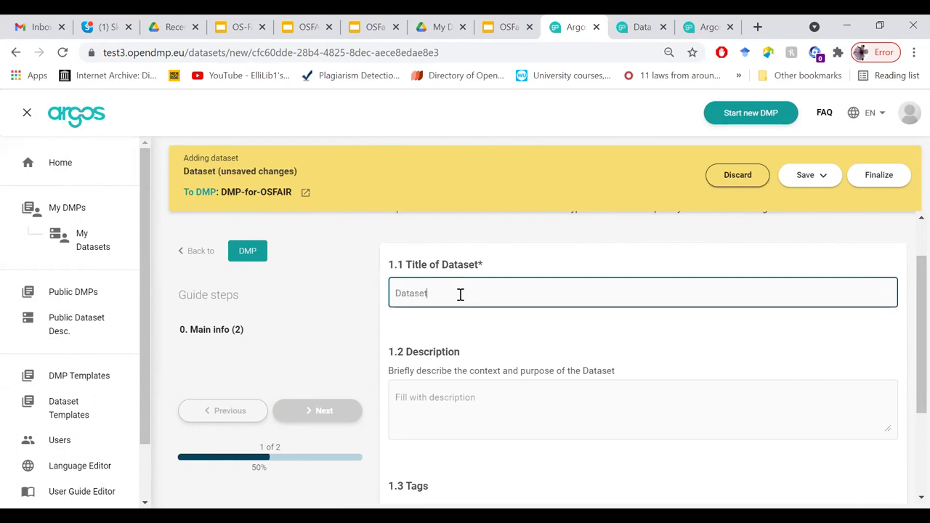
{"action": "type", "text": "-"}
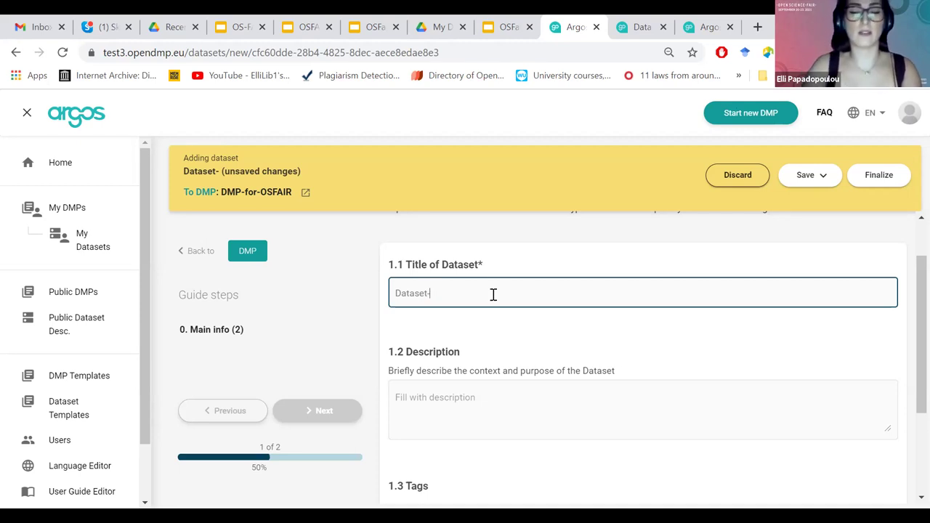
{"action": "type", "text": "Reused data"}
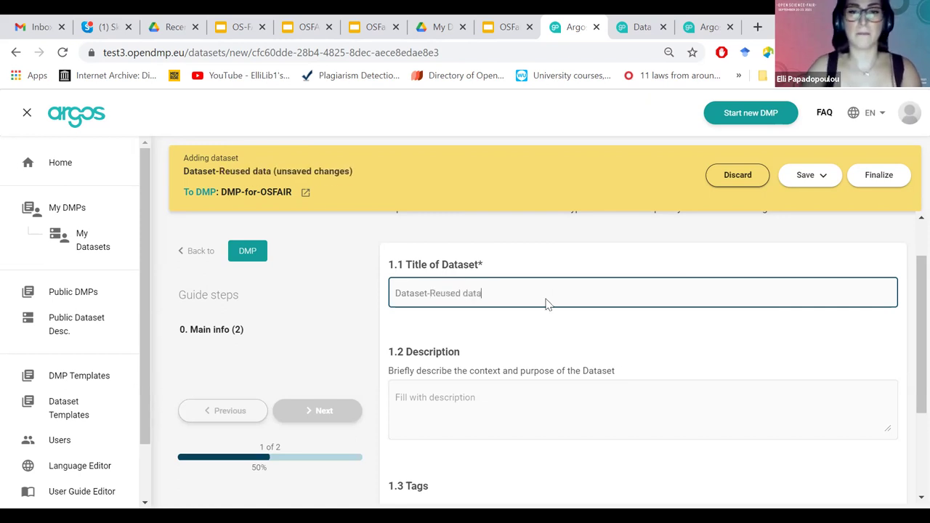
Enter 'Desctription' as the dataset description.
{"action": "scroll", "coordinate": [905, 319], "scroll_direction": "down", "scroll_amount": 1}
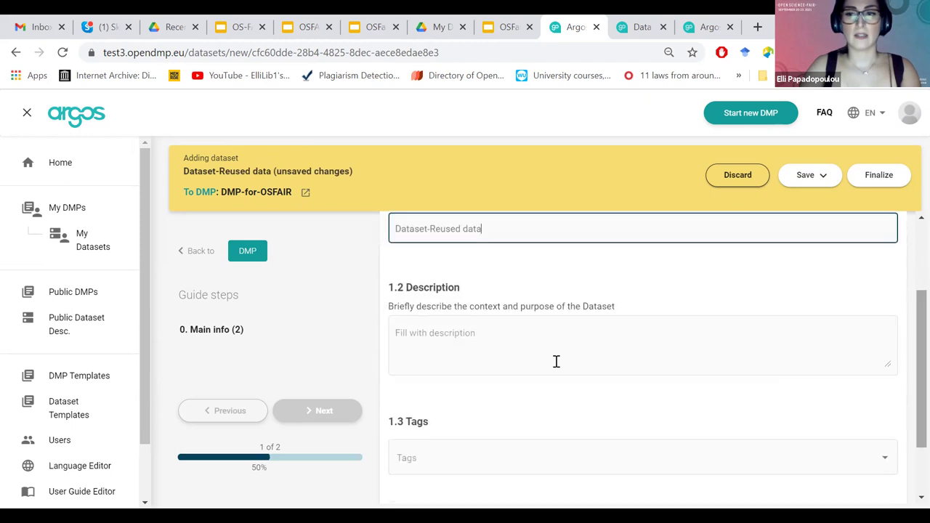
{"action": "left_click", "coordinate": [459, 342]}
{"action": "type", "text": "Desctription"}
{"action": "left_click", "coordinate": [480, 459]}
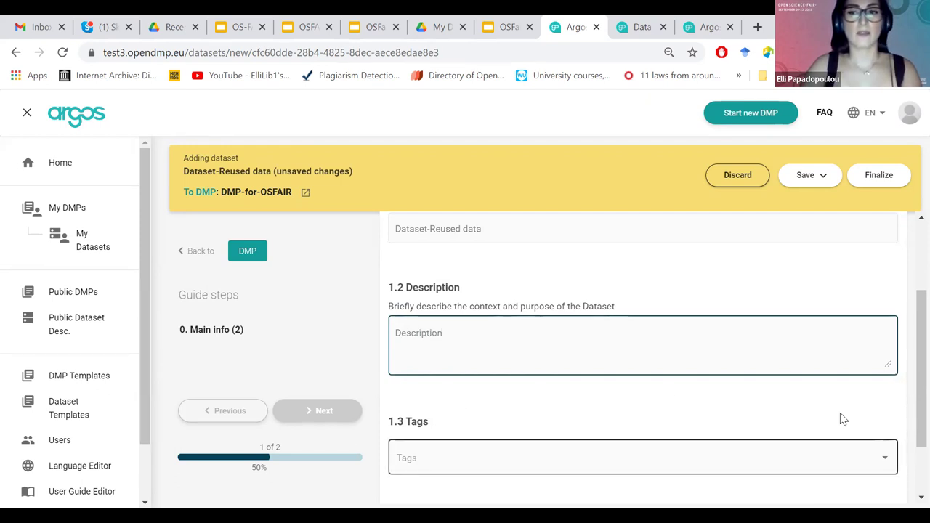
{"action": "key", "text": "shift+Tab"}
Tag the dataset 'data management' and select the Reused Data template.
{"action": "scroll", "coordinate": [665, 389], "scroll_direction": "down", "scroll_amount": 1}
{"action": "left_click", "coordinate": [612, 386]}
{"action": "type", "text": "dat"}
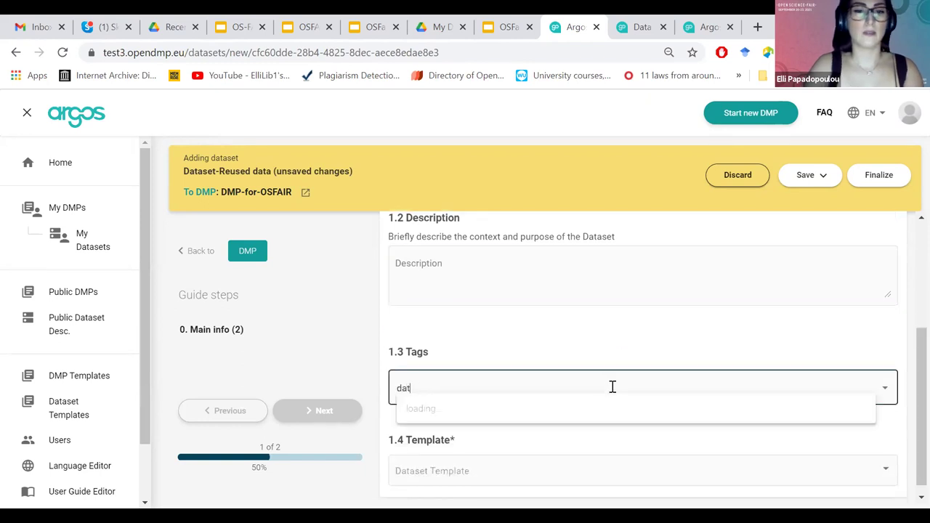
{"action": "type", "text": "a management"}
{"action": "key", "text": "Return"}
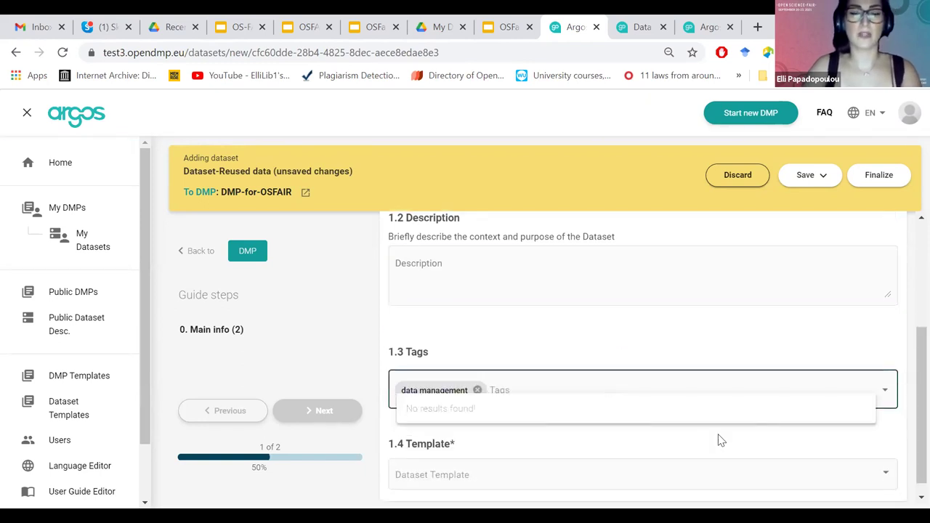
{"action": "left_click", "coordinate": [532, 479]}
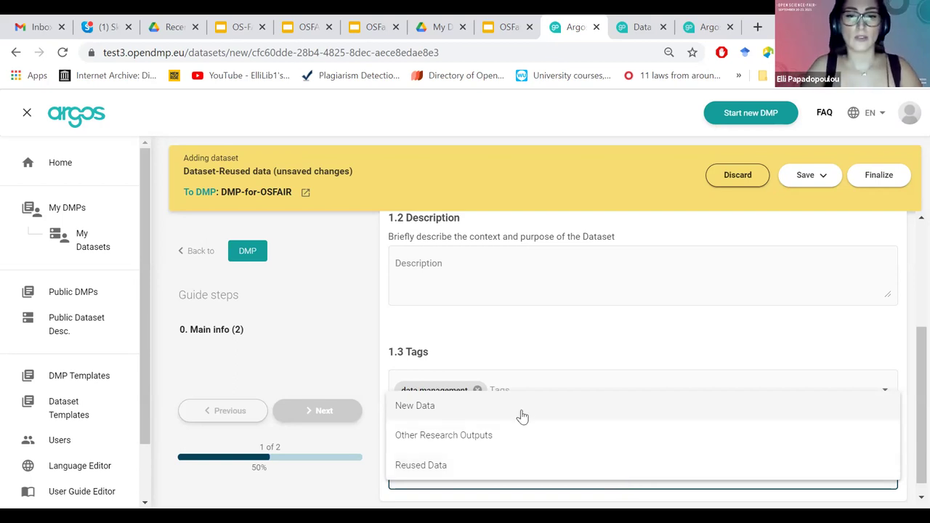
{"action": "left_click", "coordinate": [460, 468]}
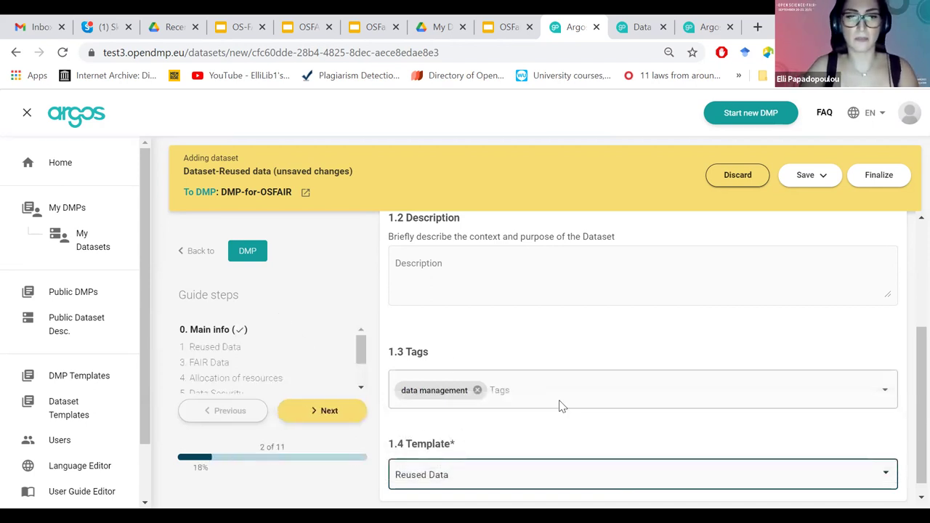
Jump to FAIR Data's Increase data reuse subsection and scroll through the questions up to 4.1.3.
{"action": "left_click", "coordinate": [324, 412]}
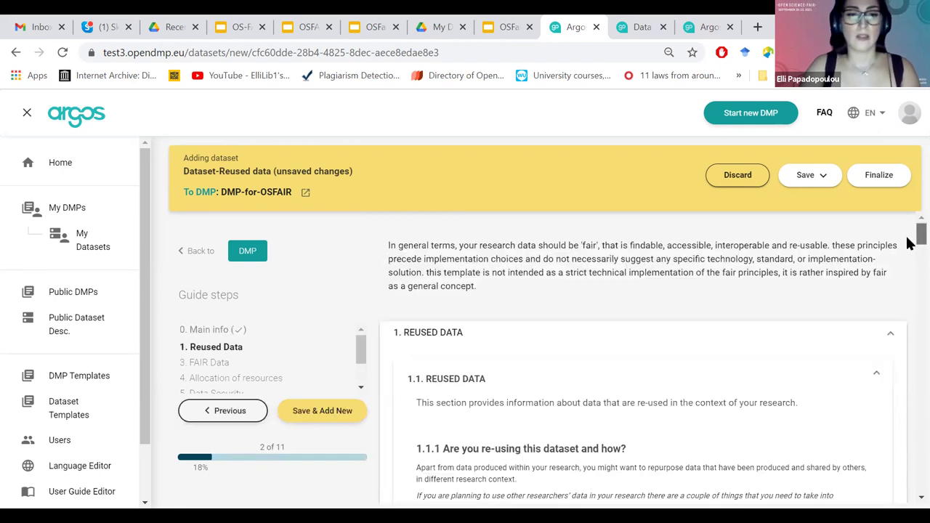
{"action": "scroll", "coordinate": [911, 244], "scroll_direction": "down", "scroll_amount": 1}
{"action": "left_click_drag", "start_coordinate": [361, 353], "coordinate": [366, 355]}
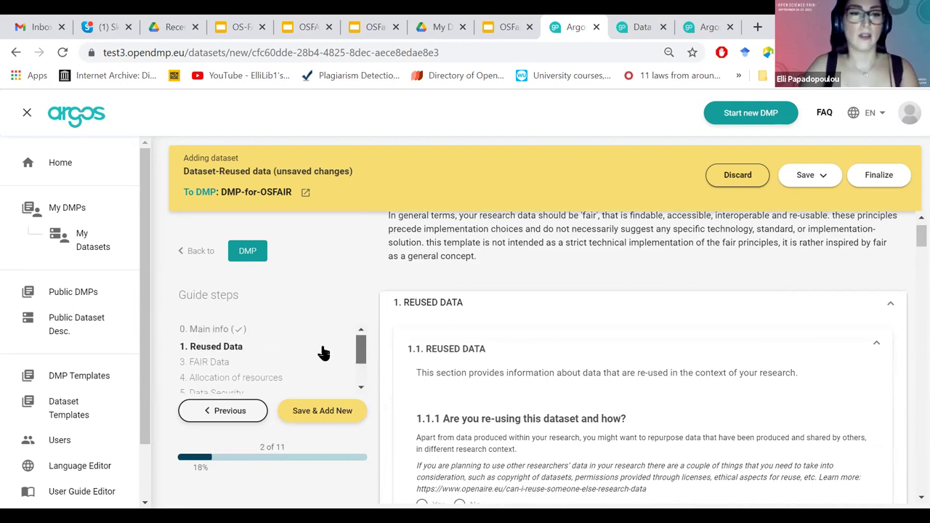
{"action": "left_click", "coordinate": [210, 362]}
{"action": "left_click", "coordinate": [240, 379]}
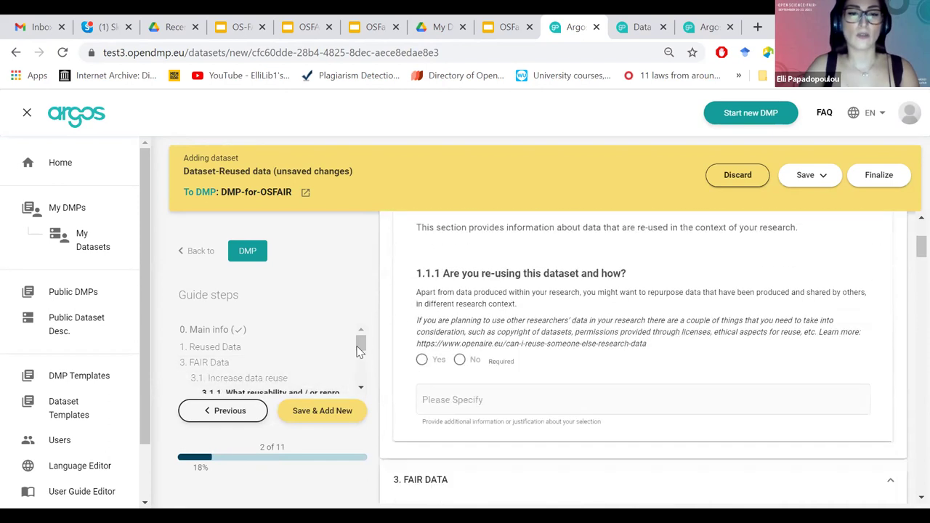
{"action": "scroll", "coordinate": [361, 356], "scroll_direction": "down", "scroll_amount": 2}
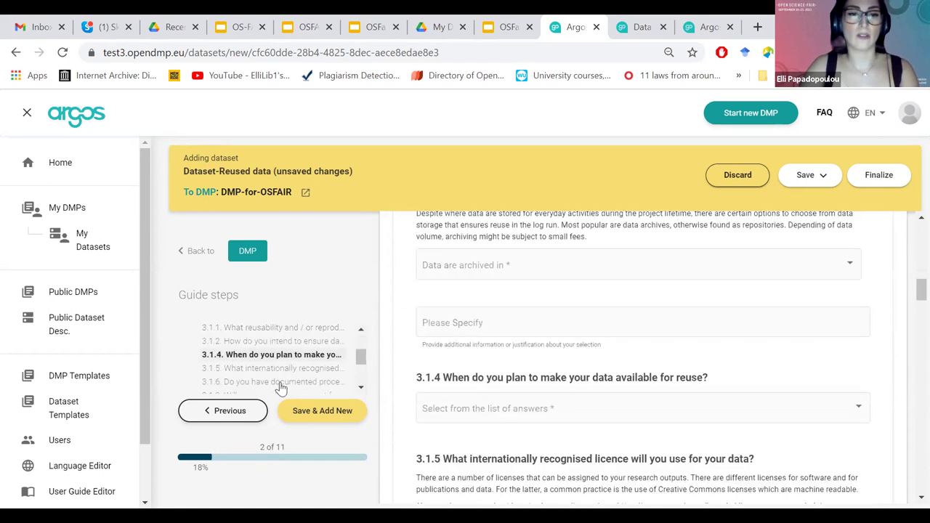
{"action": "scroll", "coordinate": [282, 389], "scroll_direction": "down", "scroll_amount": 3}
{"action": "scroll", "coordinate": [913, 436], "scroll_direction": "down", "scroll_amount": 3}
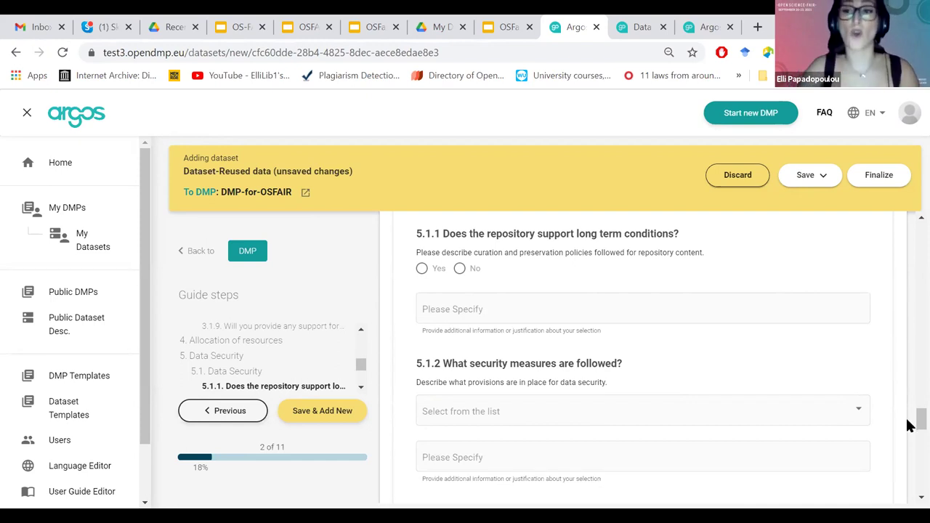
{"action": "scroll", "coordinate": [908, 421], "scroll_direction": "down", "scroll_amount": 1}
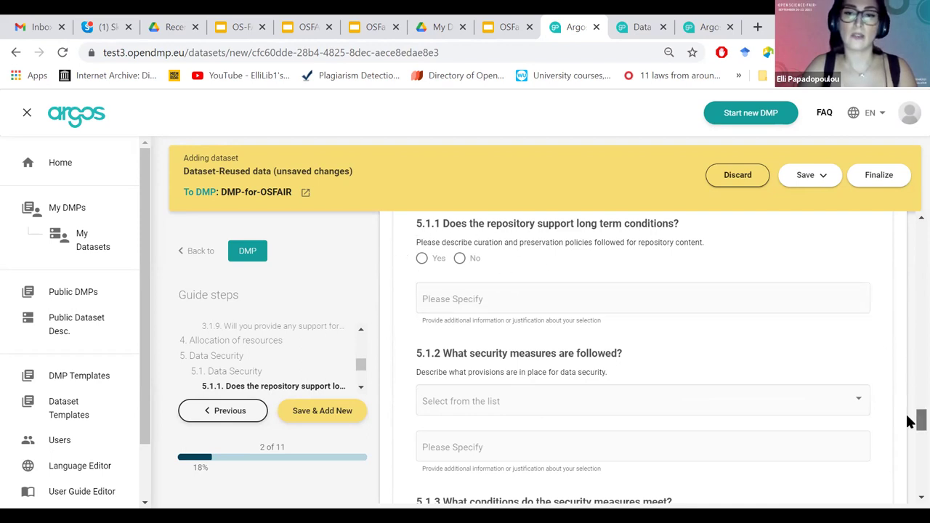
{"action": "scroll", "coordinate": [909, 421], "scroll_direction": "up", "scroll_amount": 5}
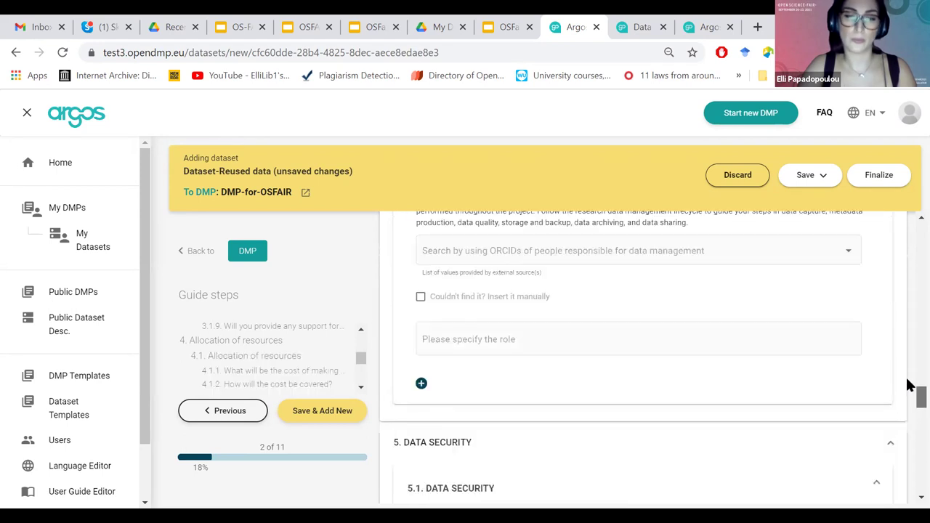
{"action": "scroll", "coordinate": [908, 385], "scroll_direction": "up", "scroll_amount": 1}
{"action": "scroll", "coordinate": [908, 385], "scroll_direction": "up", "scroll_amount": 2}
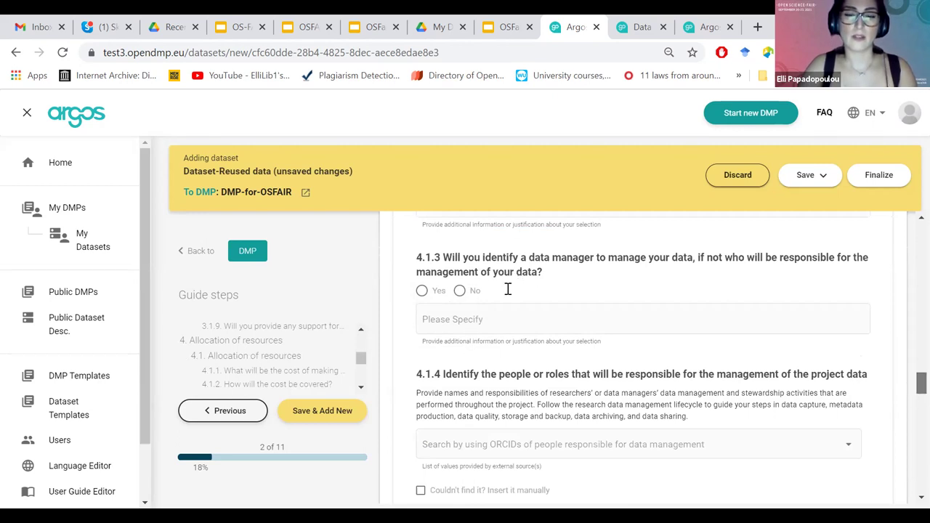
Add an ORCID researcher as the person responsible for data management.
{"action": "scroll", "coordinate": [468, 358], "scroll_direction": "down", "scroll_amount": 1}
{"action": "left_click", "coordinate": [468, 358]}
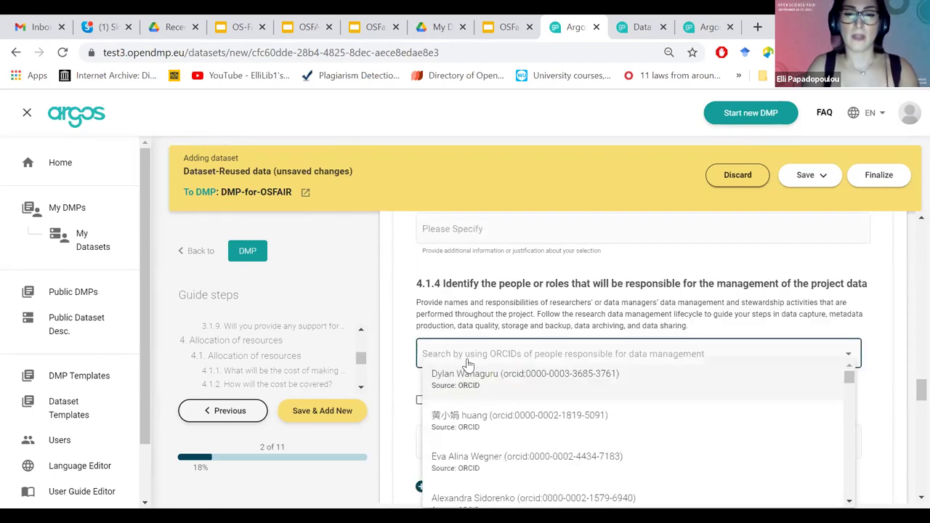
{"action": "left_click", "coordinate": [540, 375]}
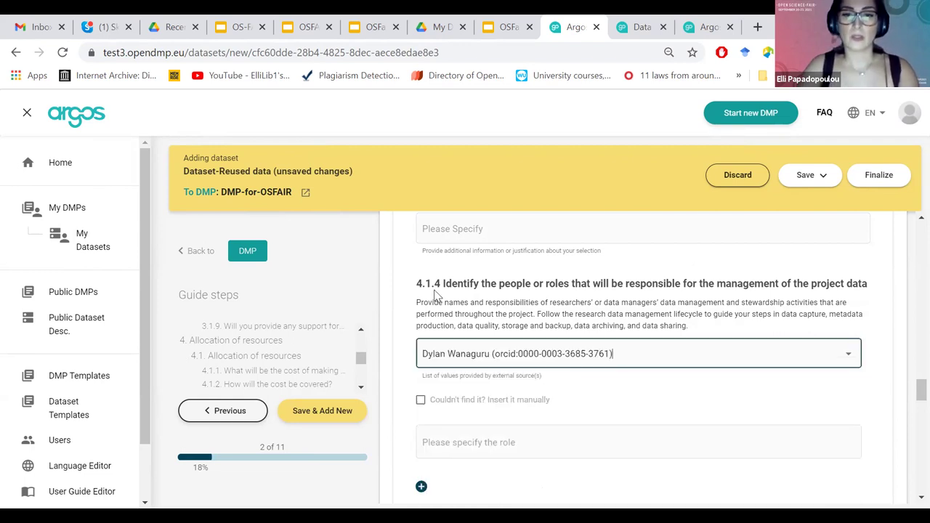
{"action": "left_click", "coordinate": [840, 300]}
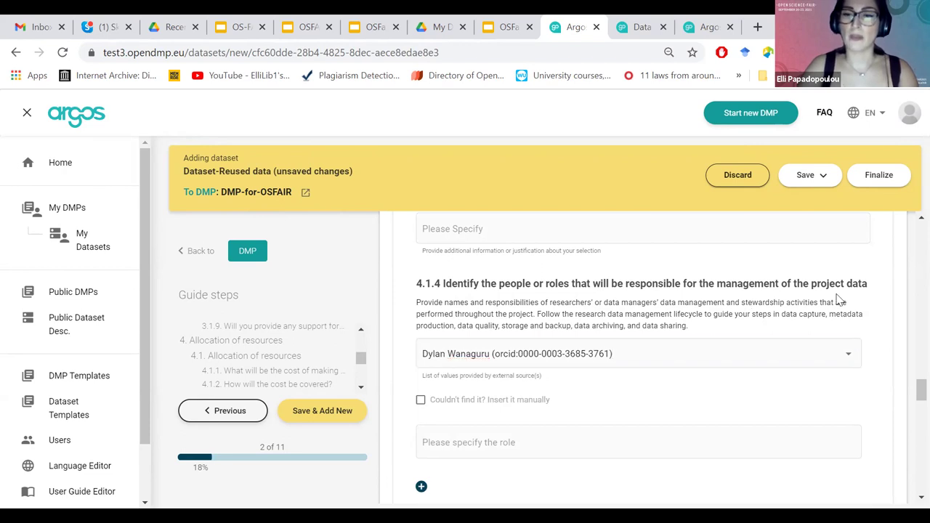
Switch to manual entry, start the role field, and add a second responsible-person entry.
{"action": "left_click", "coordinate": [421, 401]}
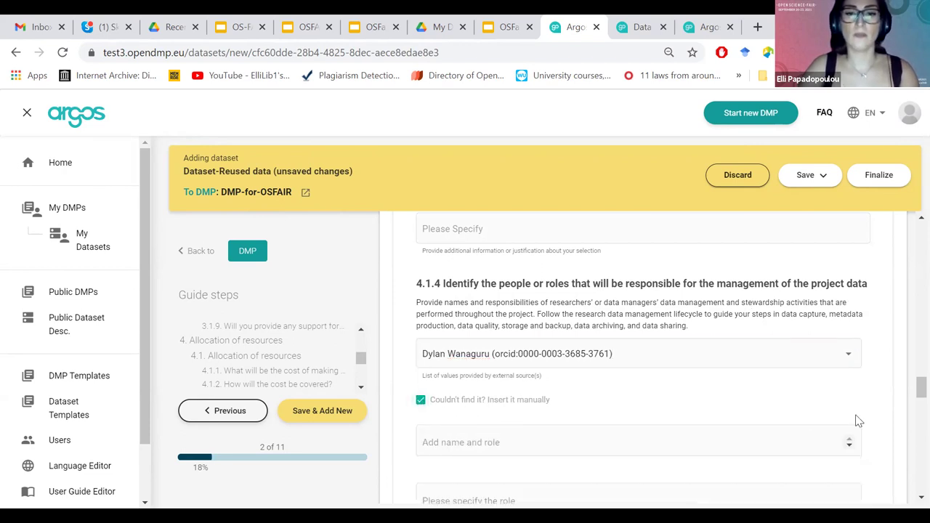
{"action": "scroll", "coordinate": [908, 383], "scroll_direction": "down", "scroll_amount": 1}
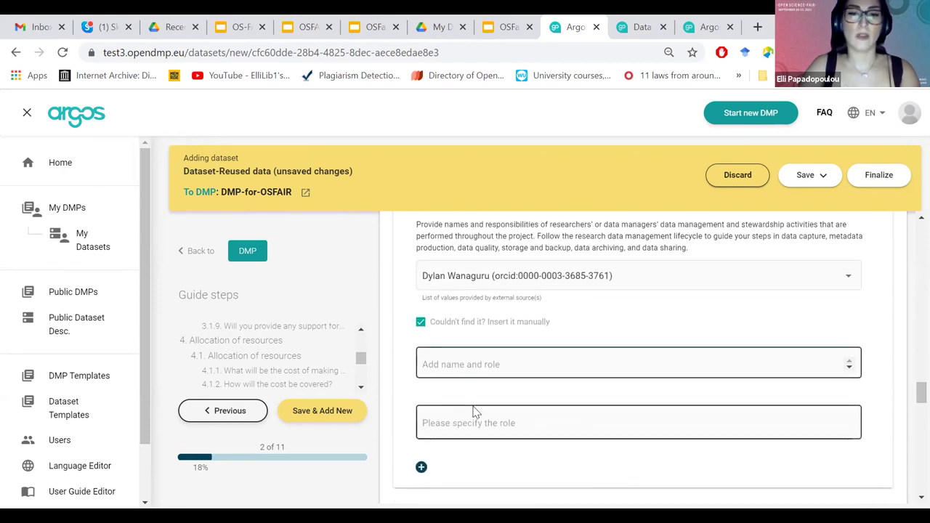
{"action": "left_click", "coordinate": [477, 423]}
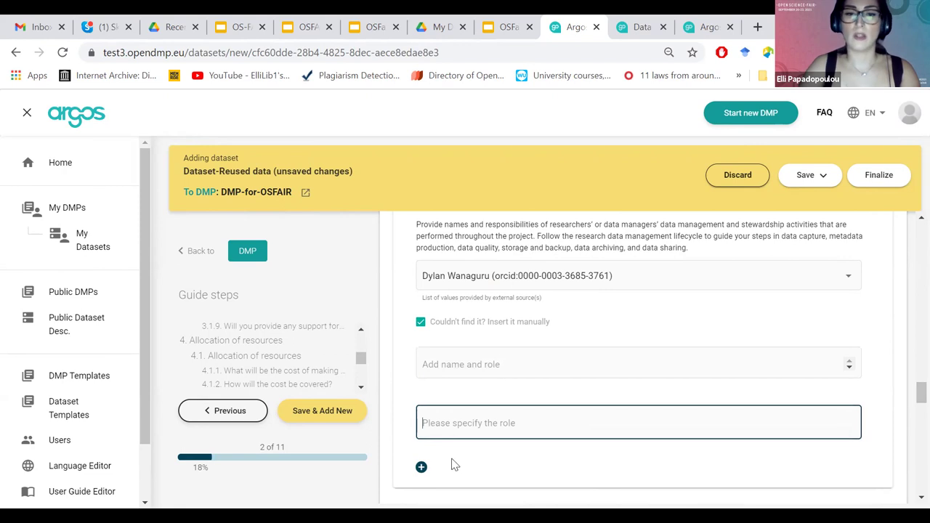
{"action": "left_click", "coordinate": [421, 467]}
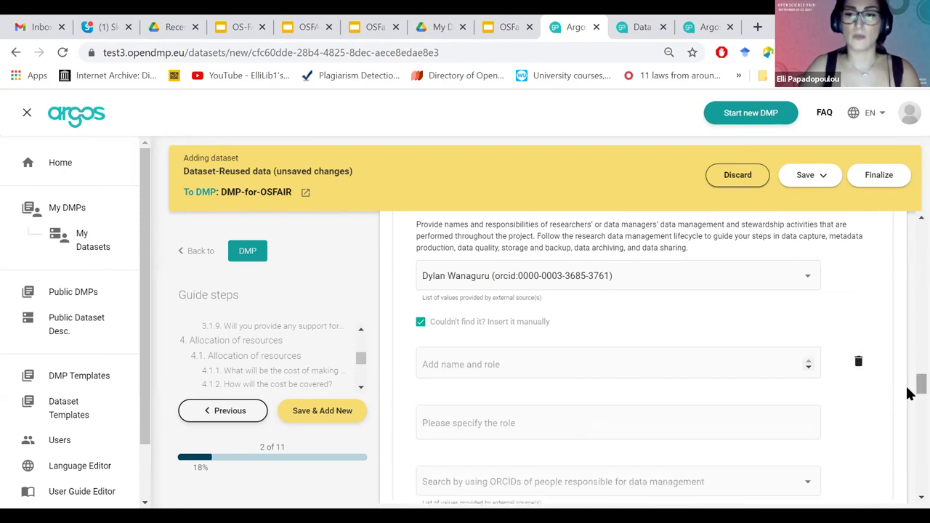
{"action": "scroll", "coordinate": [909, 404], "scroll_direction": "down", "scroll_amount": 1}
{"action": "scroll", "coordinate": [909, 400], "scroll_direction": "down", "scroll_amount": 1}
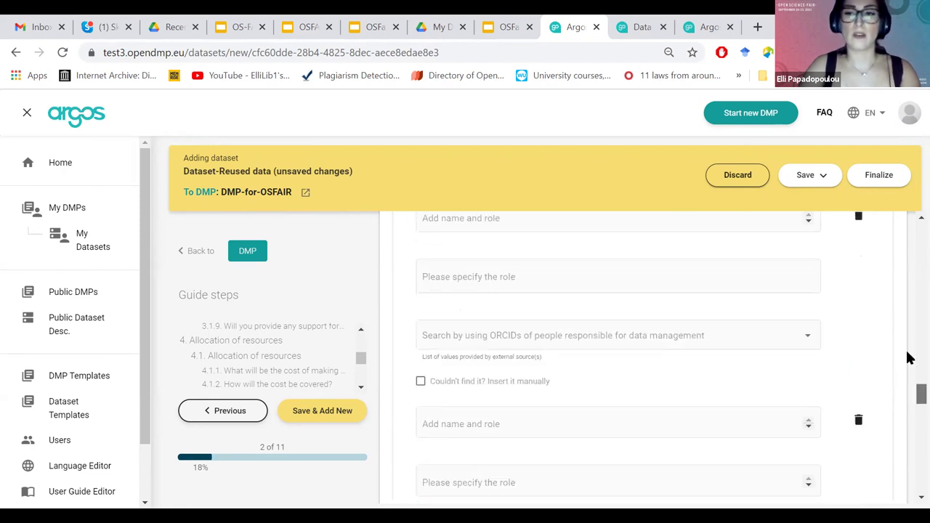
{"action": "scroll", "coordinate": [908, 349], "scroll_direction": "up", "scroll_amount": 2}
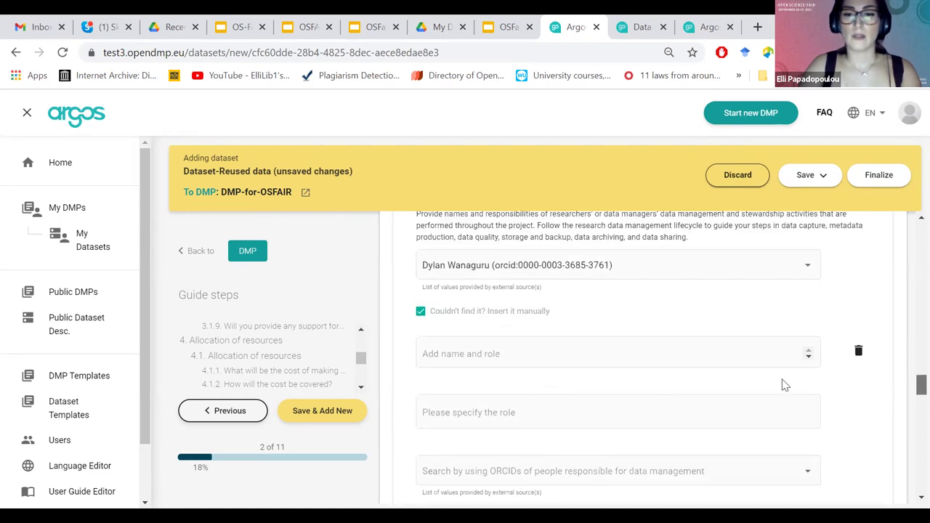
Mark 4.1.1 as Direct costs, leaving the cost category and currency lists unchosen.
{"action": "scroll", "coordinate": [908, 336], "scroll_direction": "up", "scroll_amount": 5}
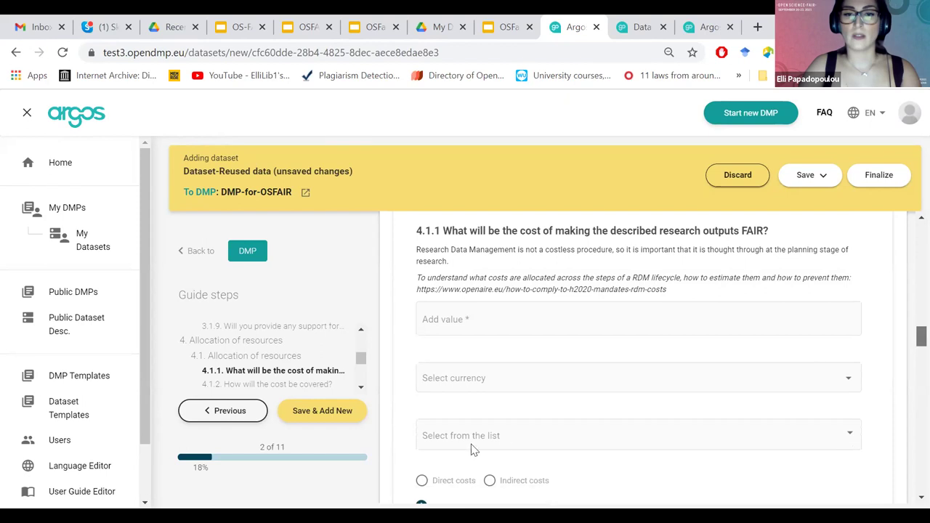
{"action": "scroll", "coordinate": [421, 434], "scroll_direction": "down", "scroll_amount": 1}
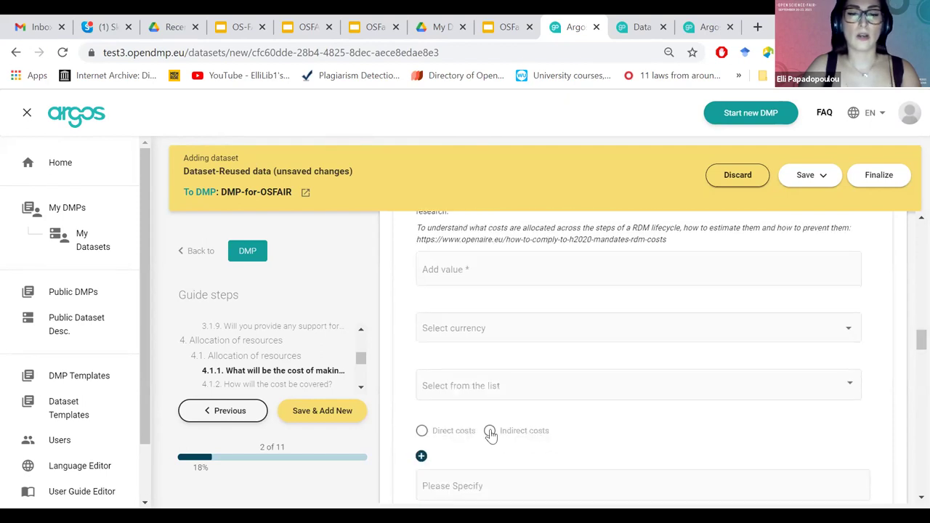
{"action": "left_click", "coordinate": [422, 430]}
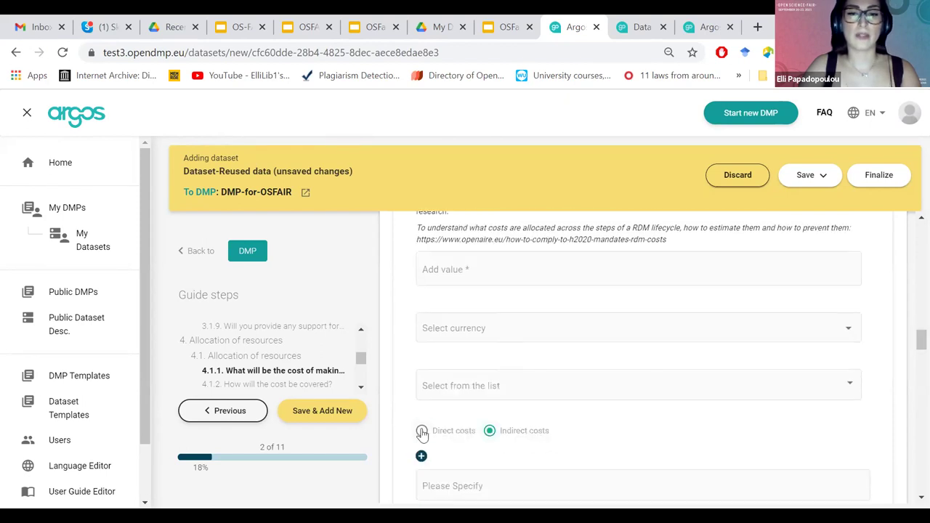
{"action": "left_click", "coordinate": [557, 384]}
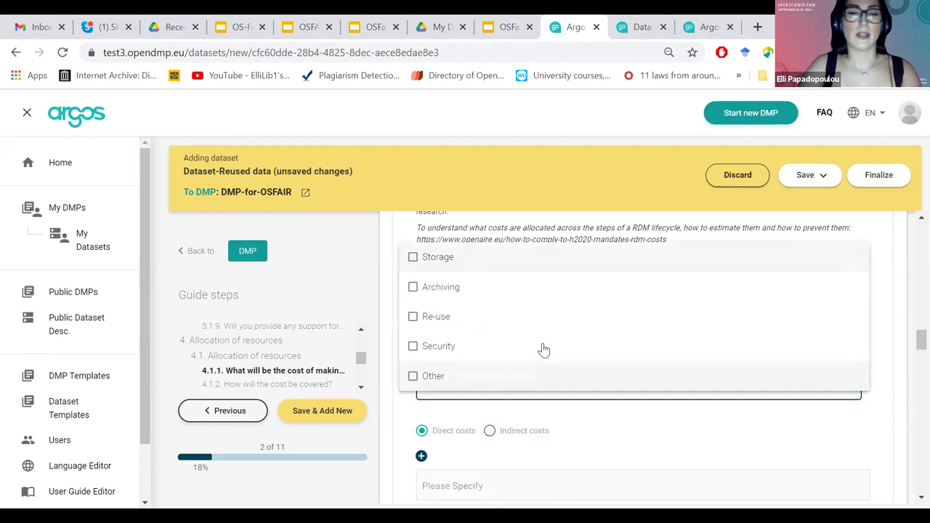
{"action": "left_click", "coordinate": [661, 441]}
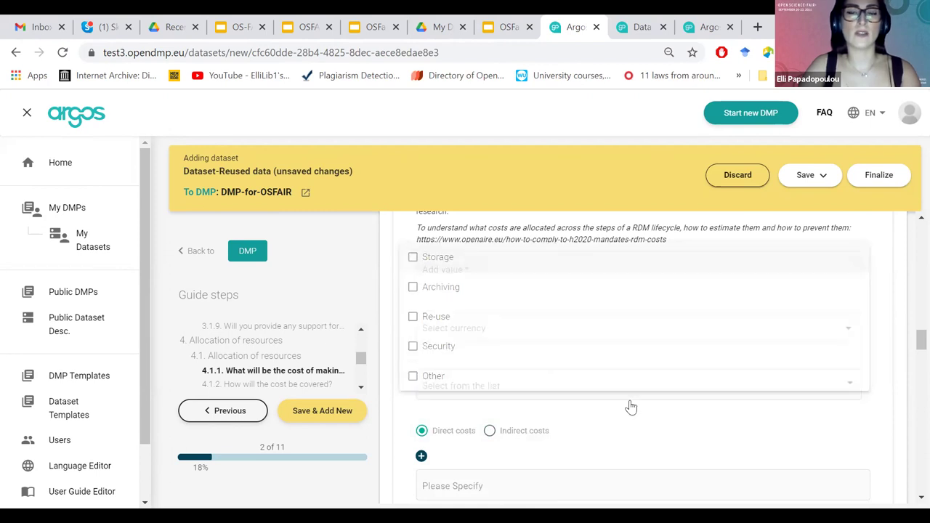
{"action": "left_click", "coordinate": [592, 336]}
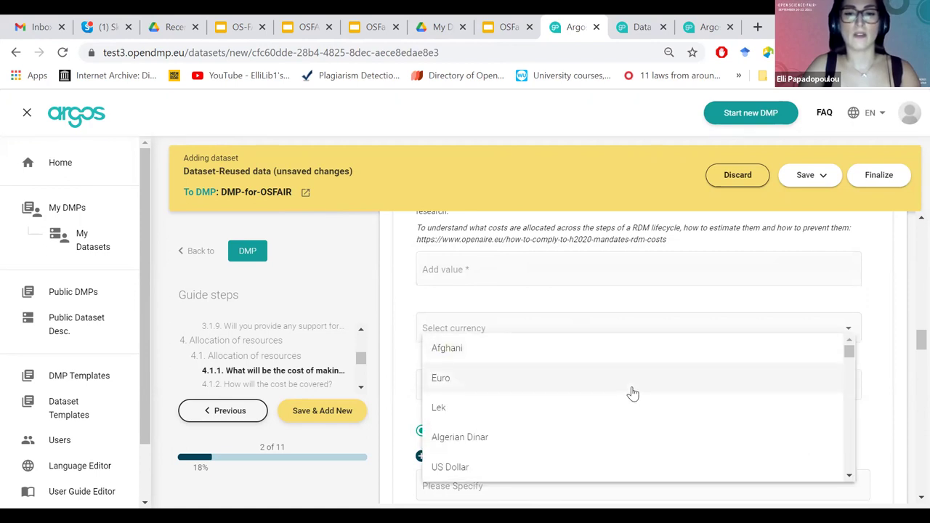
{"action": "left_click", "coordinate": [876, 393]}
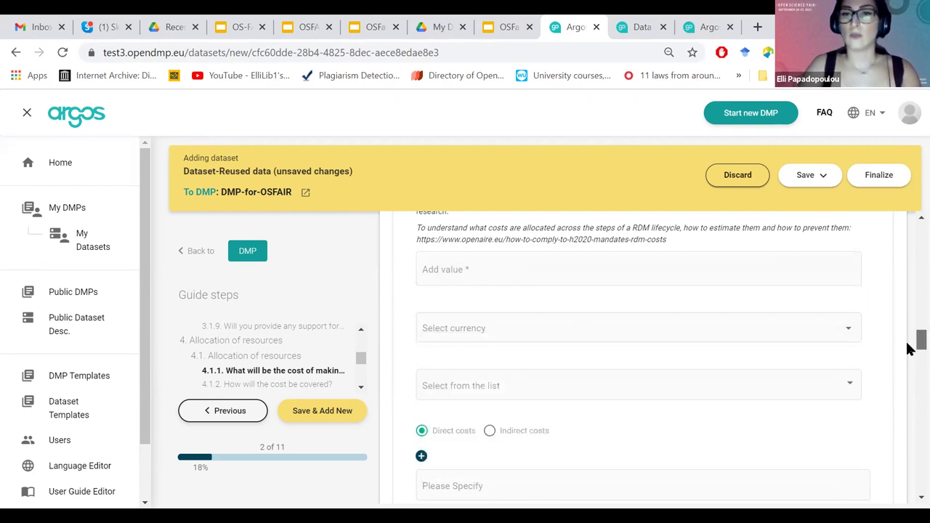
Scroll back up and view the options for 'Data are archived in'.
{"action": "scroll", "coordinate": [908, 342], "scroll_direction": "up", "scroll_amount": 1}
{"action": "scroll", "coordinate": [907, 342], "scroll_direction": "up", "scroll_amount": 1}
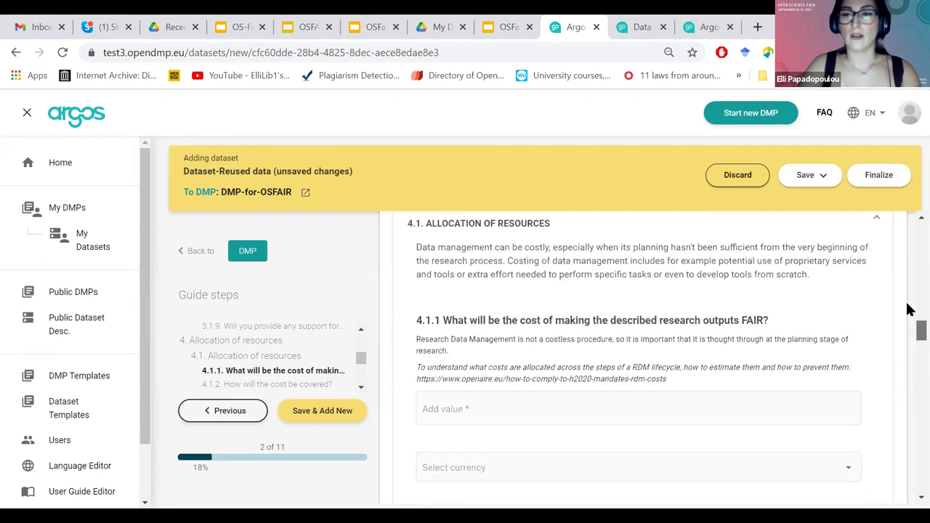
{"action": "scroll", "coordinate": [909, 309], "scroll_direction": "up", "scroll_amount": 10}
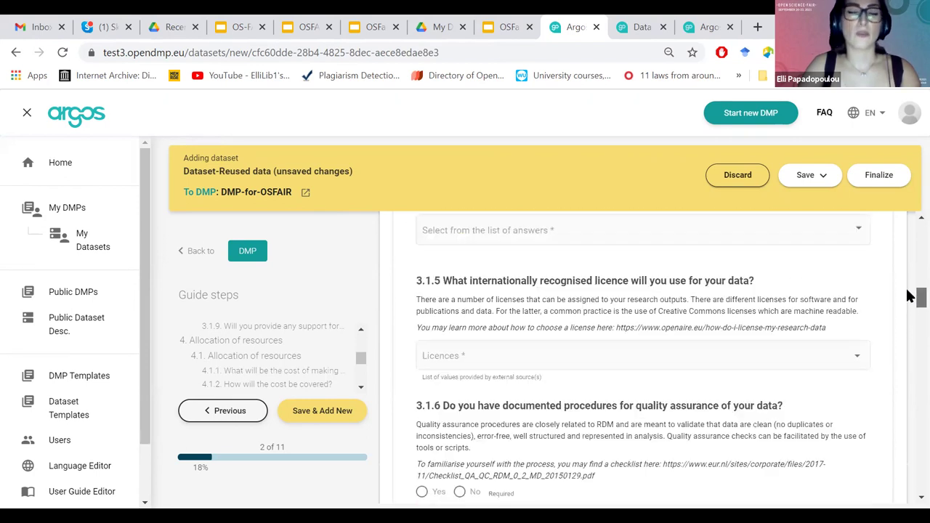
{"action": "scroll", "coordinate": [908, 293], "scroll_direction": "up", "scroll_amount": 1}
{"action": "scroll", "coordinate": [909, 291], "scroll_direction": "up", "scroll_amount": 2}
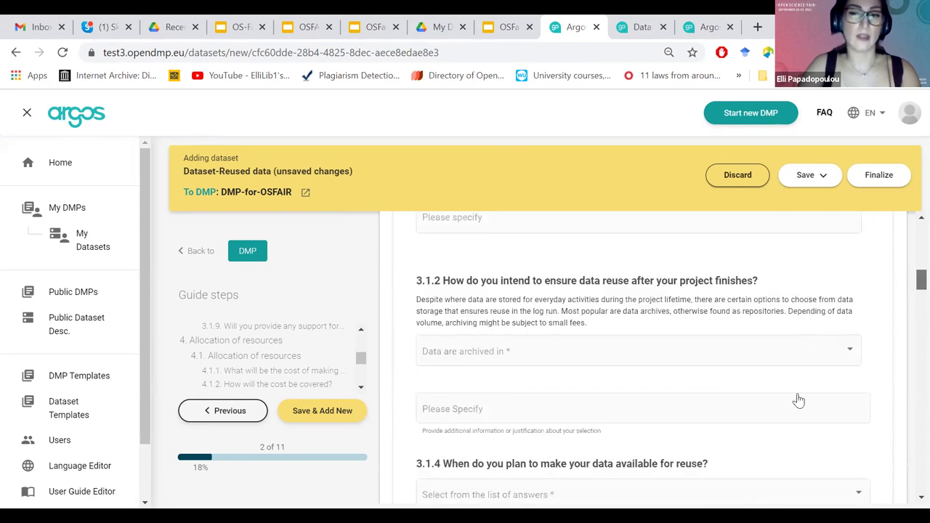
{"action": "left_click", "coordinate": [850, 351]}
{"action": "scroll", "coordinate": [910, 240], "scroll_direction": "up", "scroll_amount": 1}
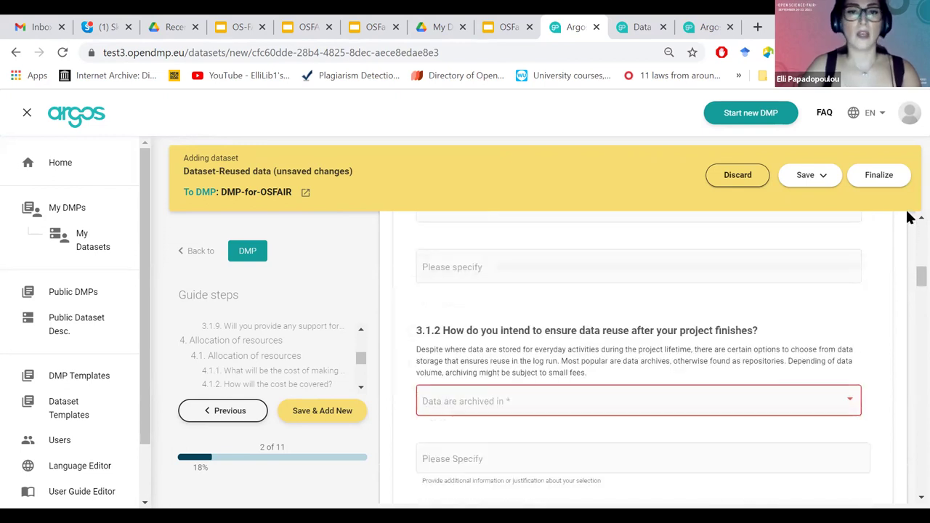
{"action": "scroll", "coordinate": [911, 240], "scroll_direction": "up", "scroll_amount": 1}
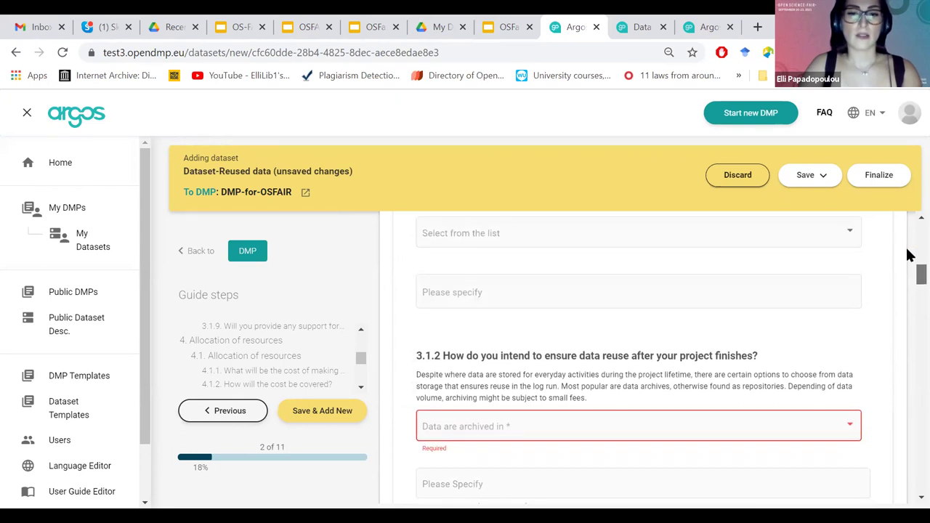
{"action": "scroll", "coordinate": [912, 254], "scroll_direction": "up", "scroll_amount": 15}
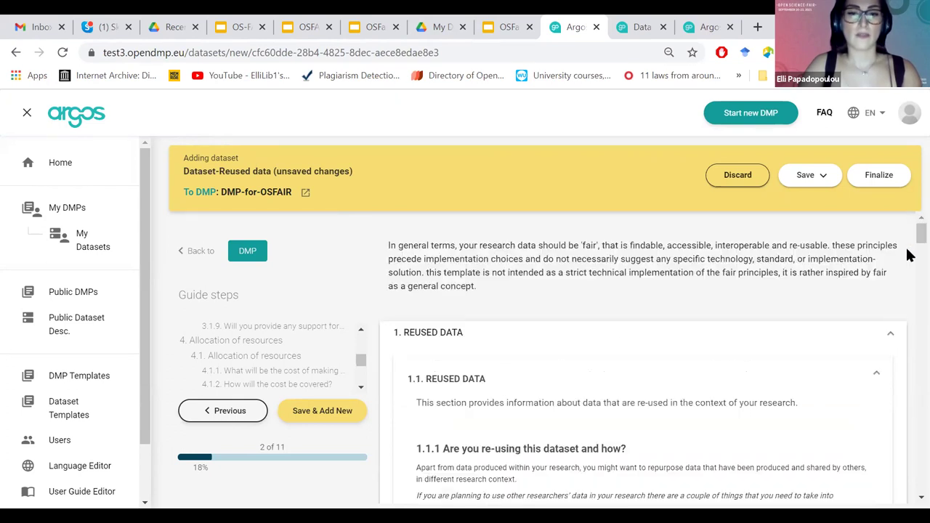
Check the 'Why are you re-using data?' options without choosing, then save the Reused data dataset.
{"action": "scroll", "coordinate": [487, 393], "scroll_direction": "down", "scroll_amount": 3}
{"action": "left_click", "coordinate": [490, 387]}
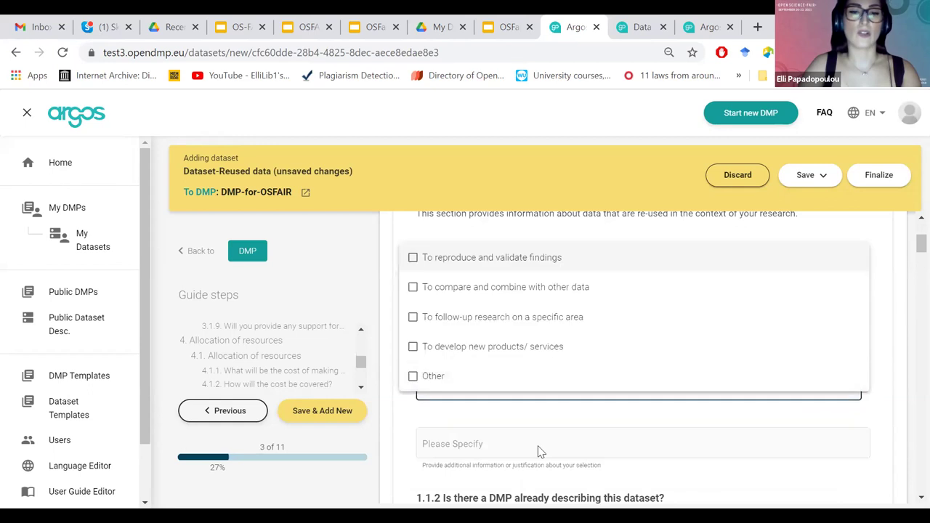
{"action": "left_click", "coordinate": [513, 444]}
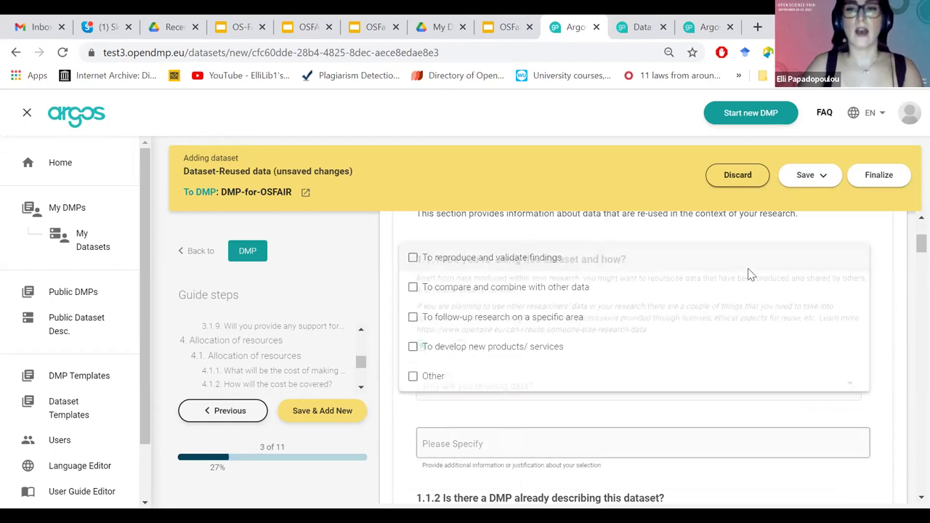
{"action": "left_click", "coordinate": [805, 187]}
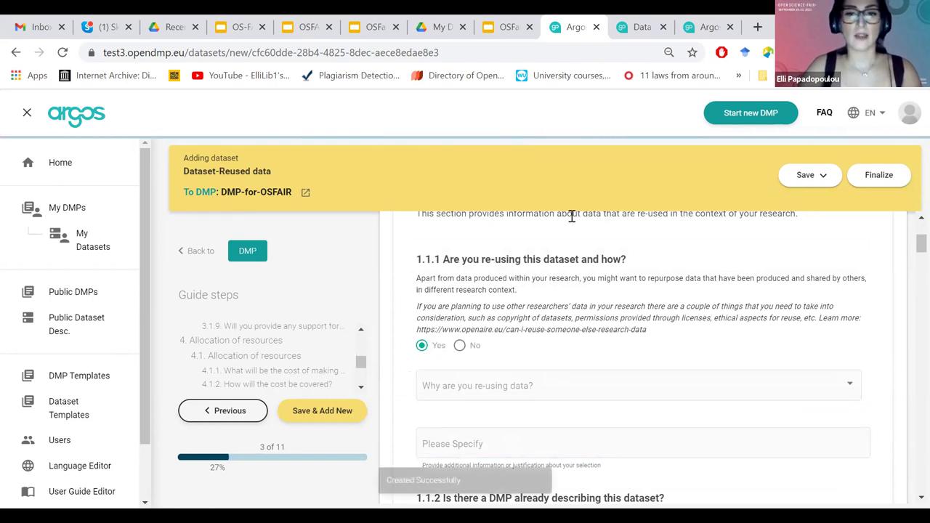
Open DMP-for-OSFAIR's overview from My DMPs.
{"action": "left_click", "coordinate": [70, 213]}
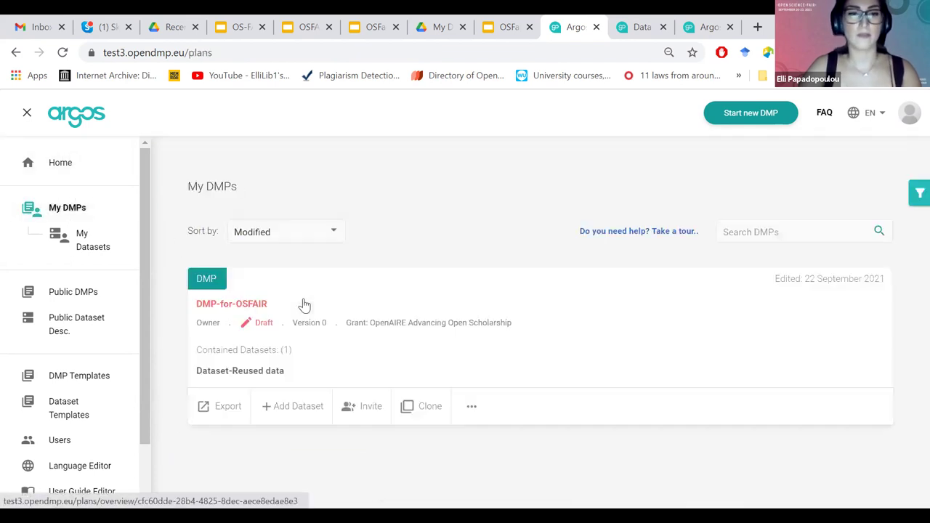
{"action": "left_click", "coordinate": [306, 305]}
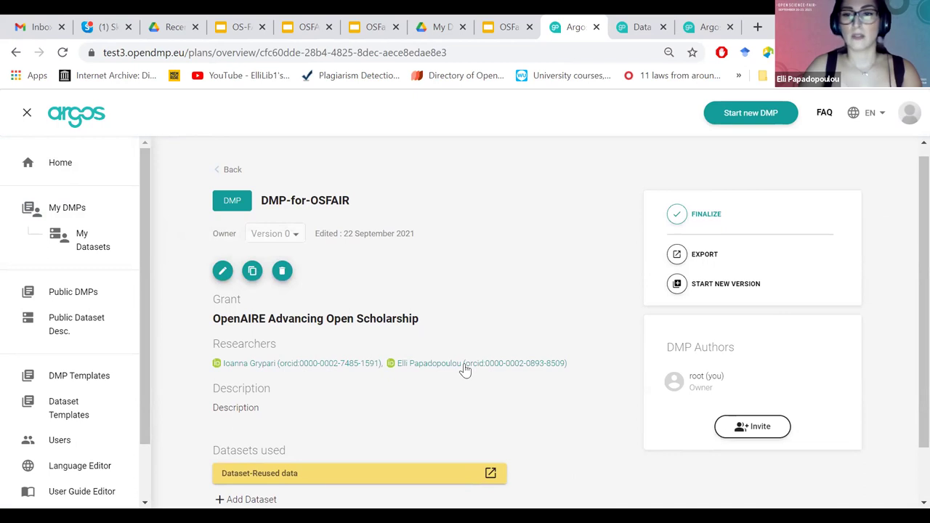
{"action": "scroll", "coordinate": [504, 446], "scroll_direction": "down", "scroll_amount": 1}
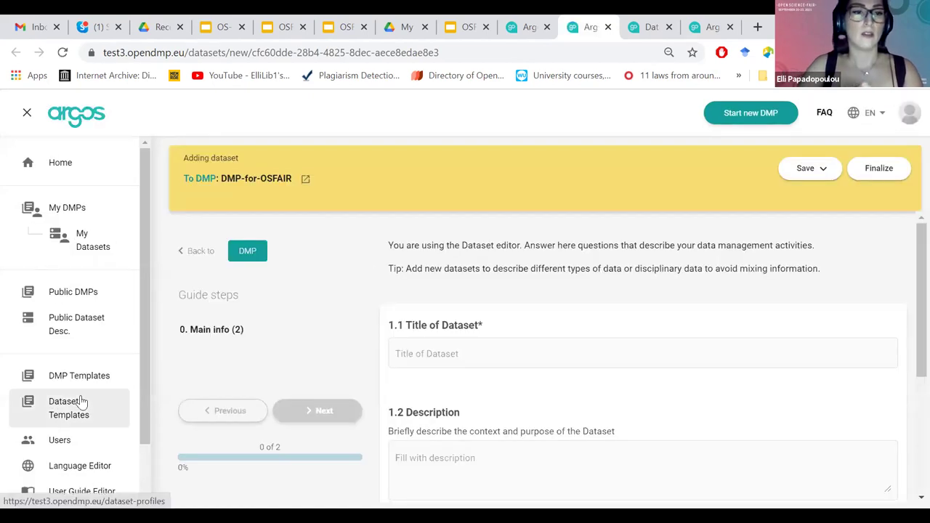
View the Dataset Templates list, then the Users page listing one Admin and one User.
{"action": "left_click", "coordinate": [82, 403]}
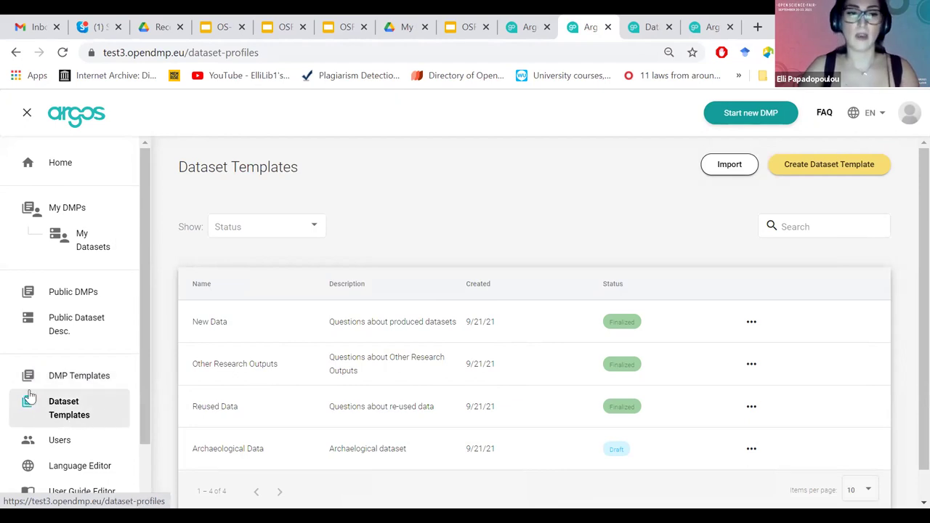
{"action": "left_click", "coordinate": [79, 445]}
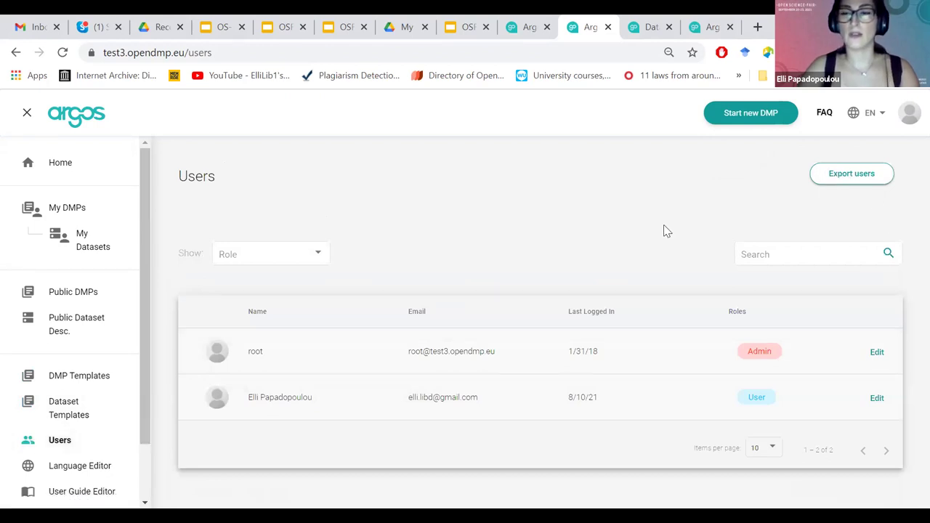
{"action": "left_click_drag", "start_coordinate": [143, 414], "coordinate": [148, 453]}
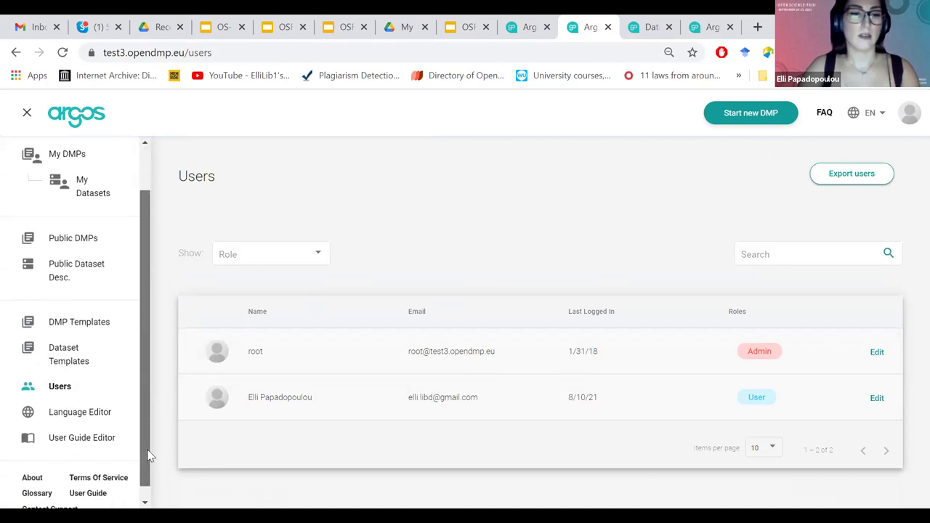
Look at the Language Editor, then scroll the User Guide Editor's Entities & Terminology text.
{"action": "left_click", "coordinate": [74, 424]}
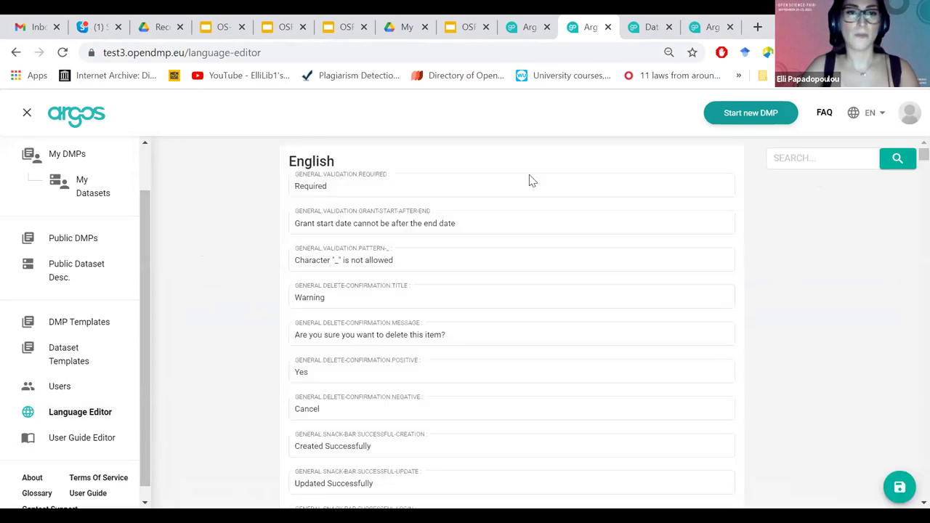
{"action": "left_click", "coordinate": [516, 182]}
{"action": "left_click", "coordinate": [83, 412]}
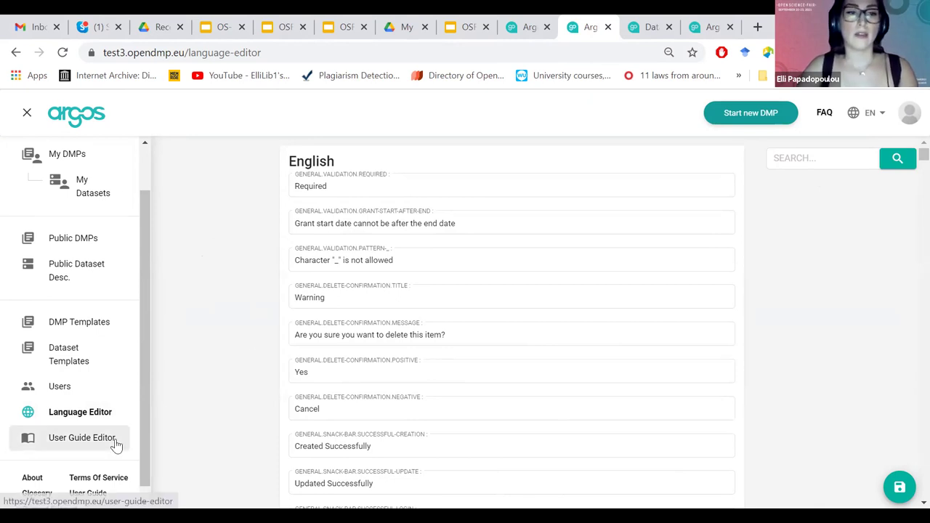
{"action": "left_click", "coordinate": [82, 437]}
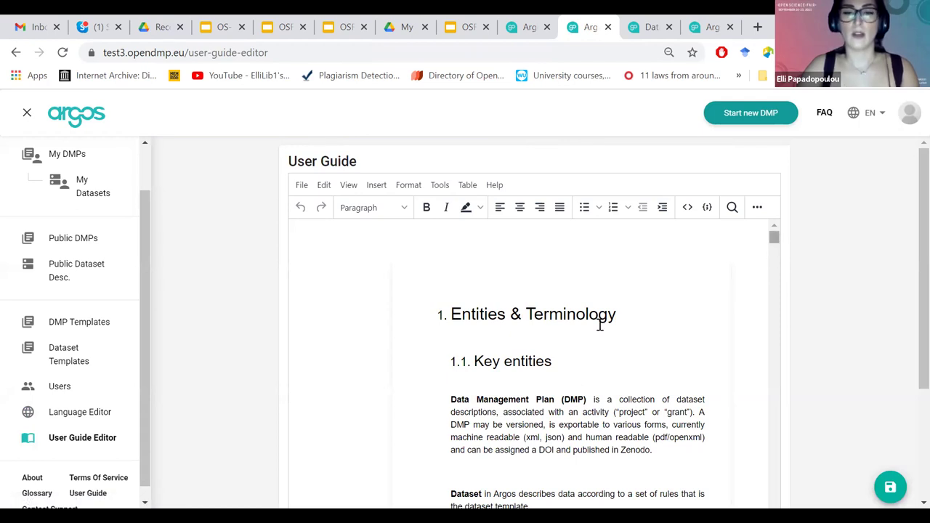
{"action": "scroll", "coordinate": [472, 313], "scroll_direction": "down", "scroll_amount": 2}
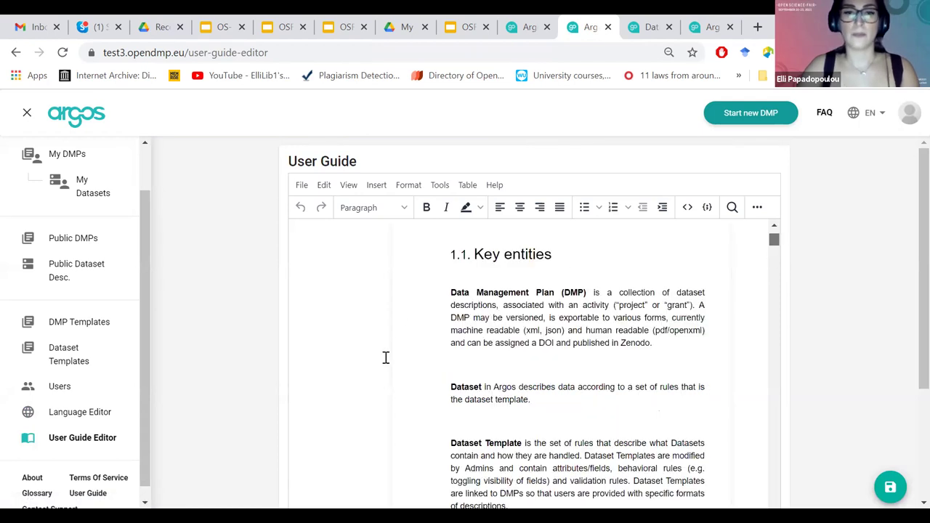
Open Dataset Templates and delete the existing Archaeological Data template.
{"action": "left_click", "coordinate": [74, 369]}
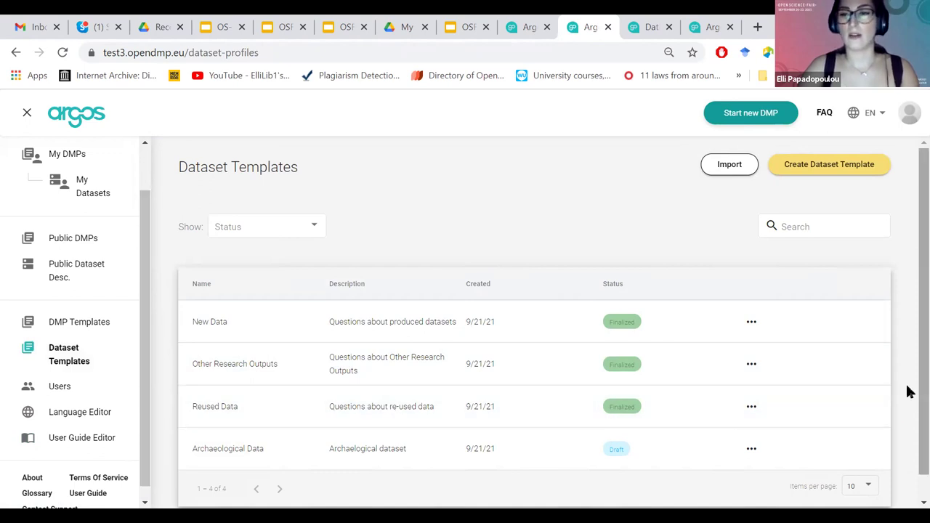
{"action": "left_click", "coordinate": [752, 448]}
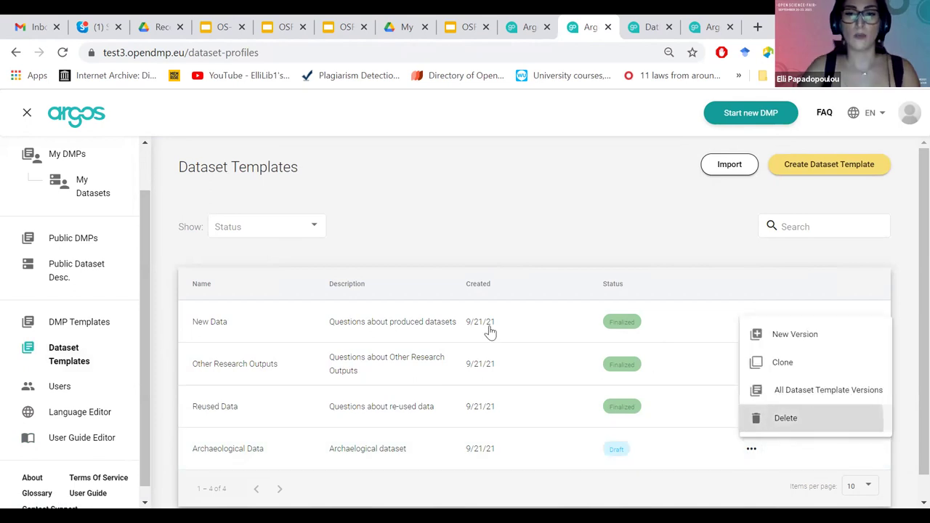
{"action": "key", "text": "Return"}
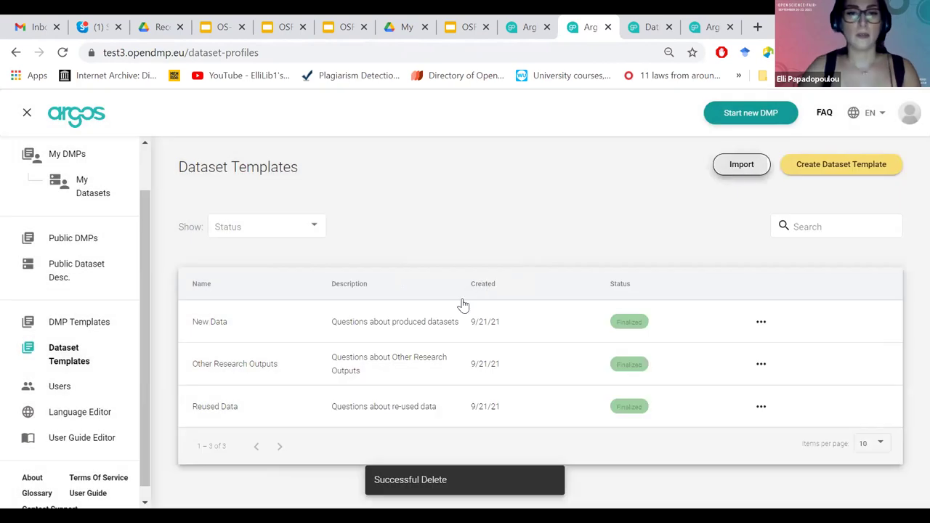
Import Archaeological Data.xml from the ARGOS-demo folder as a new Draft template.
{"action": "key", "text": "Return"}
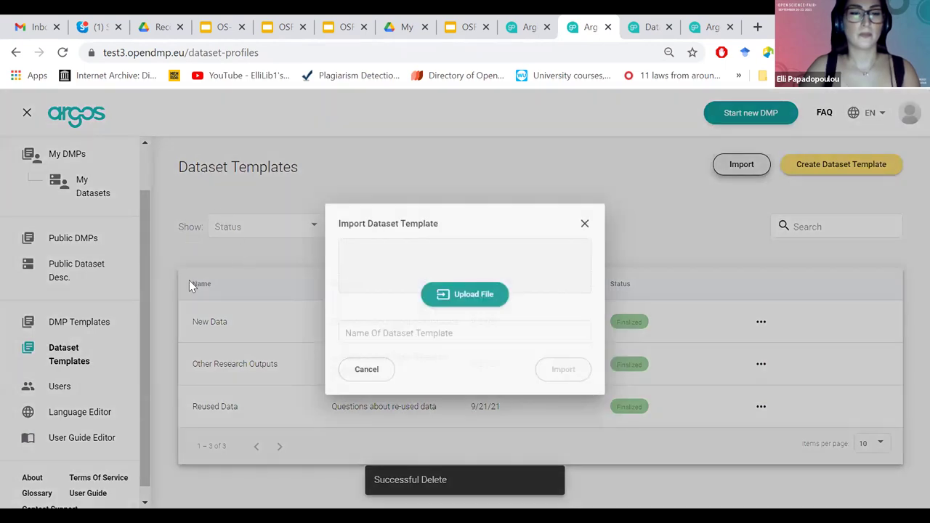
{"action": "key", "text": "Return"}
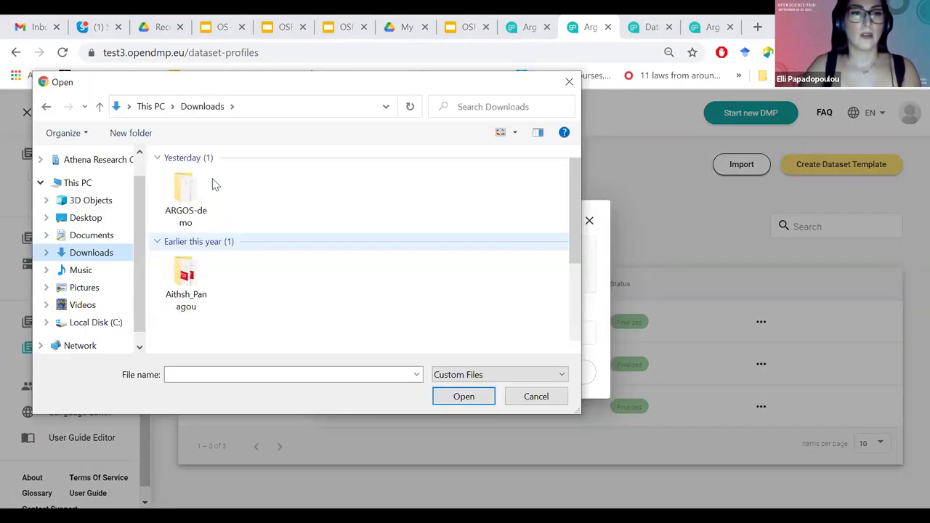
{"action": "double_click", "coordinate": [186, 190]}
{"action": "key", "text": "Down"}
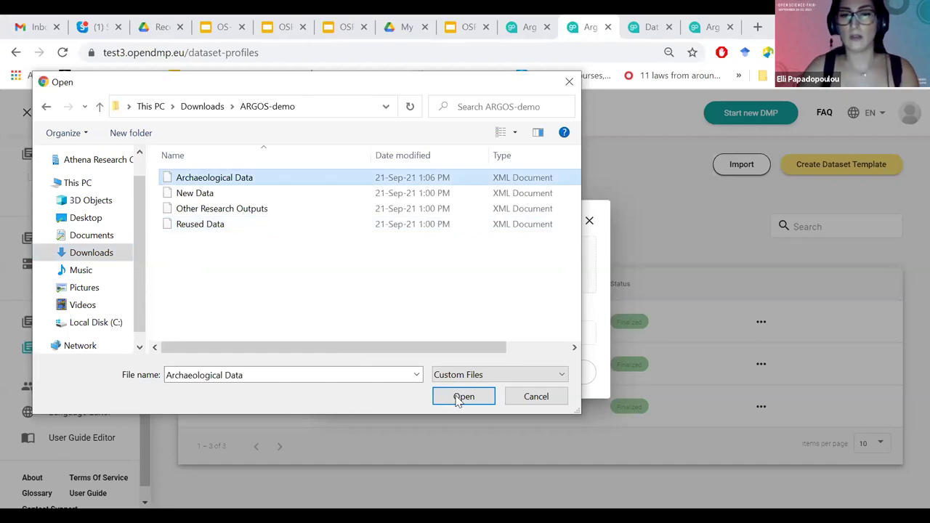
{"action": "left_click", "coordinate": [459, 397]}
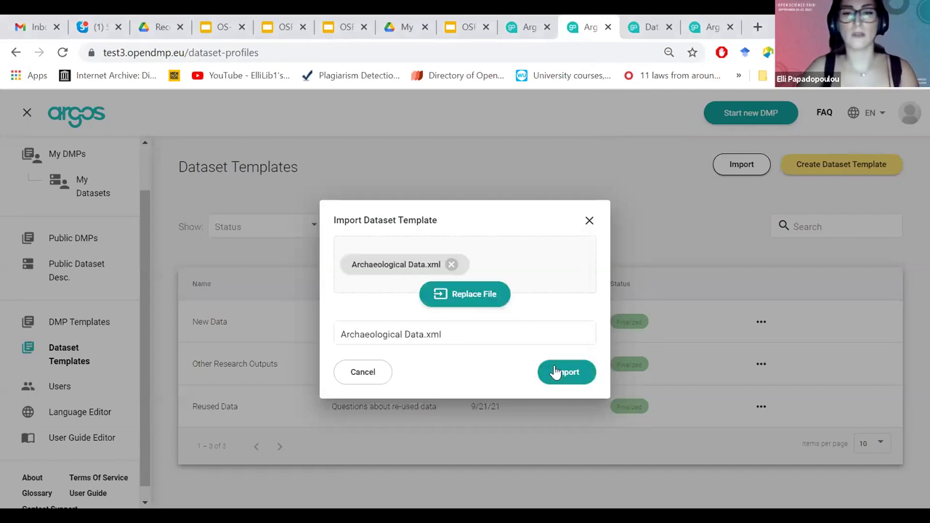
{"action": "left_click", "coordinate": [558, 372]}
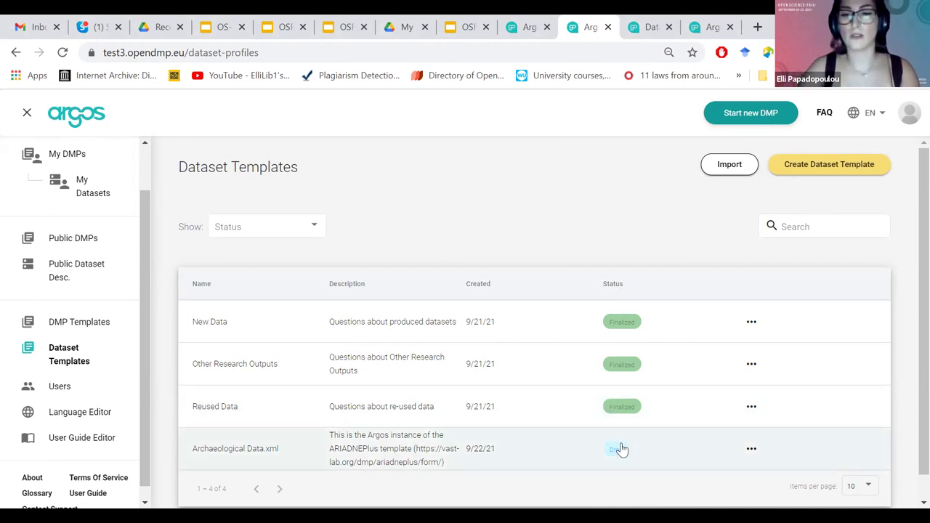
Create a new version of Archaeological Data.xml, review its General Info, and reach Form Description.
{"action": "left_click", "coordinate": [751, 324]}
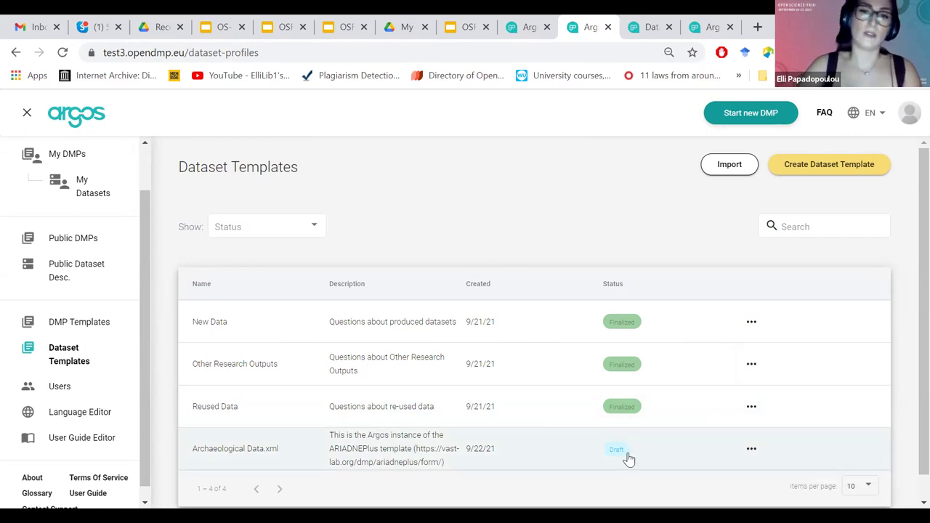
{"action": "left_click", "coordinate": [752, 449]}
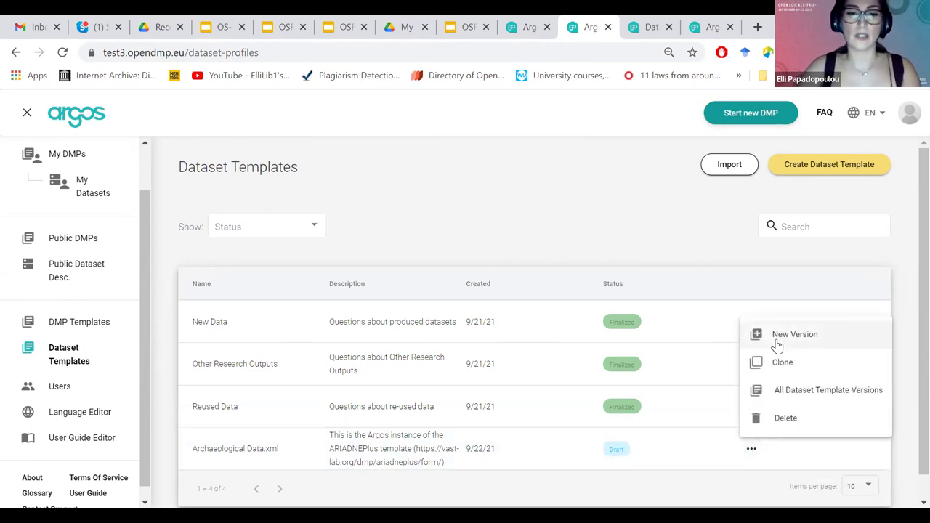
{"action": "left_click", "coordinate": [777, 340]}
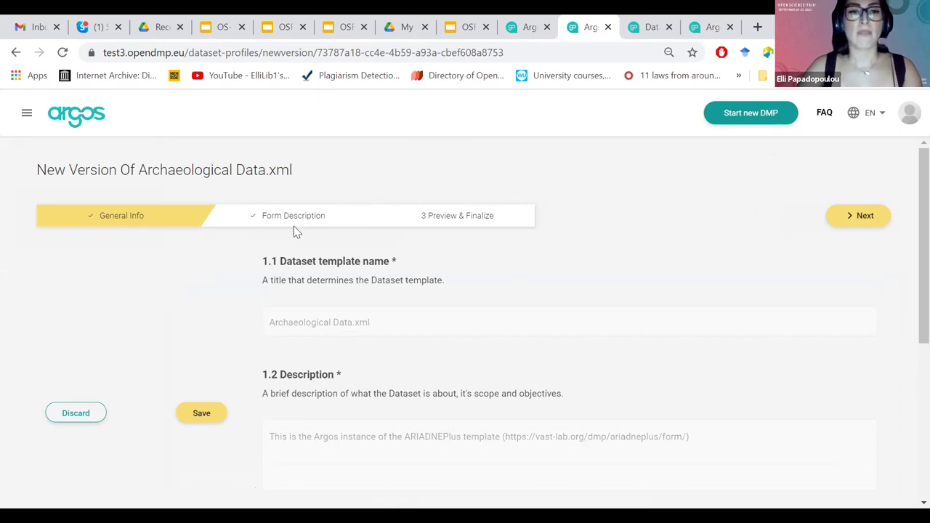
{"action": "scroll", "coordinate": [906, 251], "scroll_direction": "down", "scroll_amount": 1}
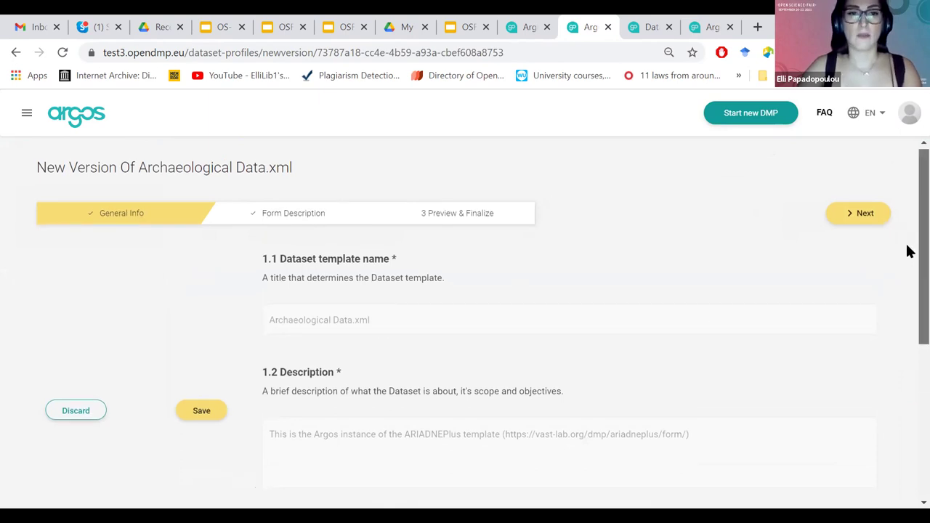
{"action": "scroll", "coordinate": [907, 275], "scroll_direction": "up", "scroll_amount": 1}
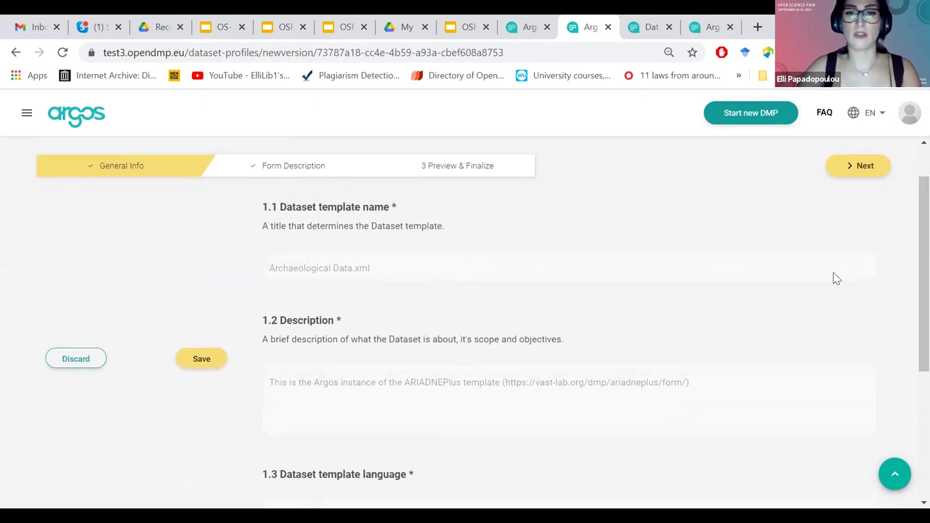
{"action": "scroll", "coordinate": [907, 305], "scroll_direction": "down", "scroll_amount": 1}
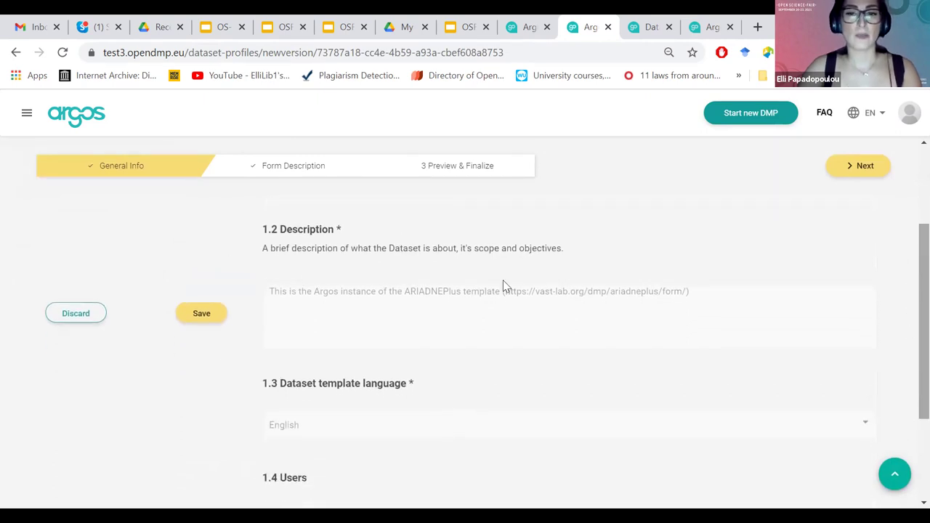
{"action": "scroll", "coordinate": [908, 356], "scroll_direction": "down", "scroll_amount": 1}
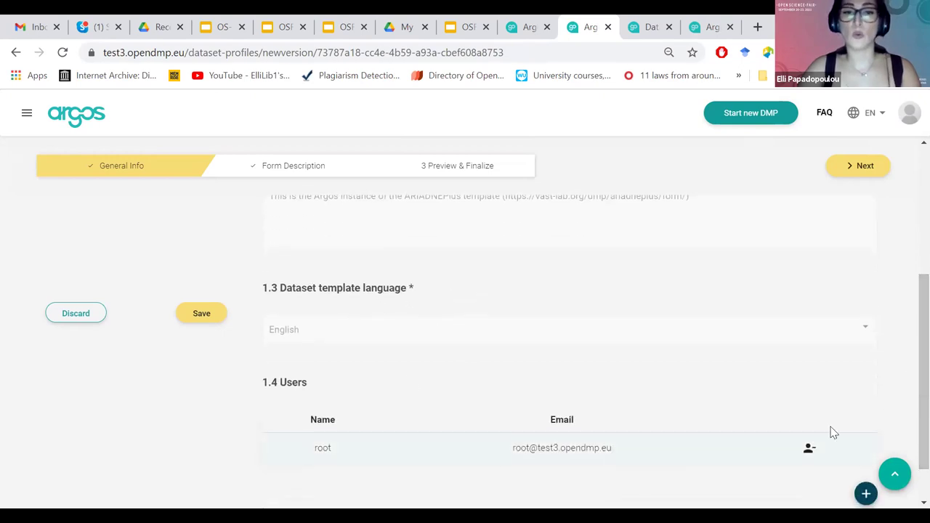
{"action": "scroll", "coordinate": [907, 392], "scroll_direction": "down", "scroll_amount": 1}
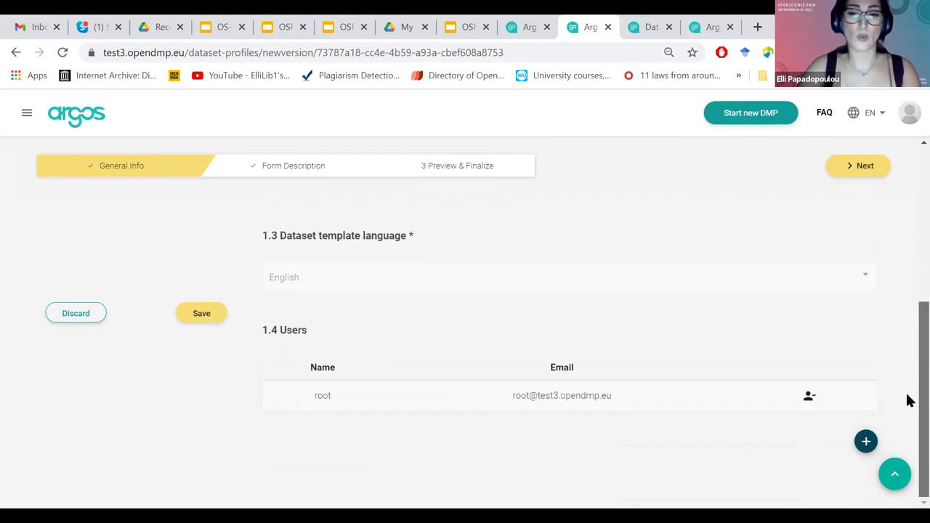
{"action": "scroll", "coordinate": [907, 371], "scroll_direction": "up", "scroll_amount": 5}
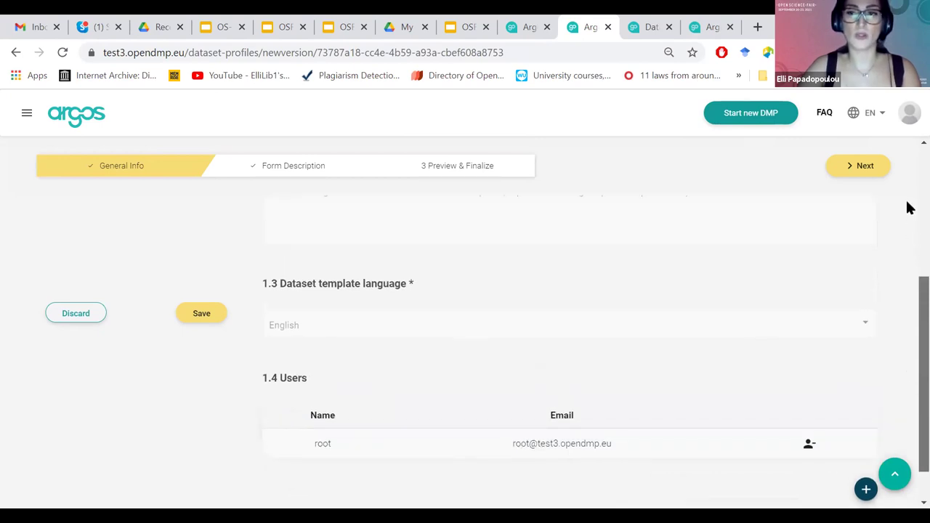
{"action": "scroll", "coordinate": [301, 235], "scroll_direction": "up", "scroll_amount": 1}
{"action": "left_click", "coordinate": [275, 221]}
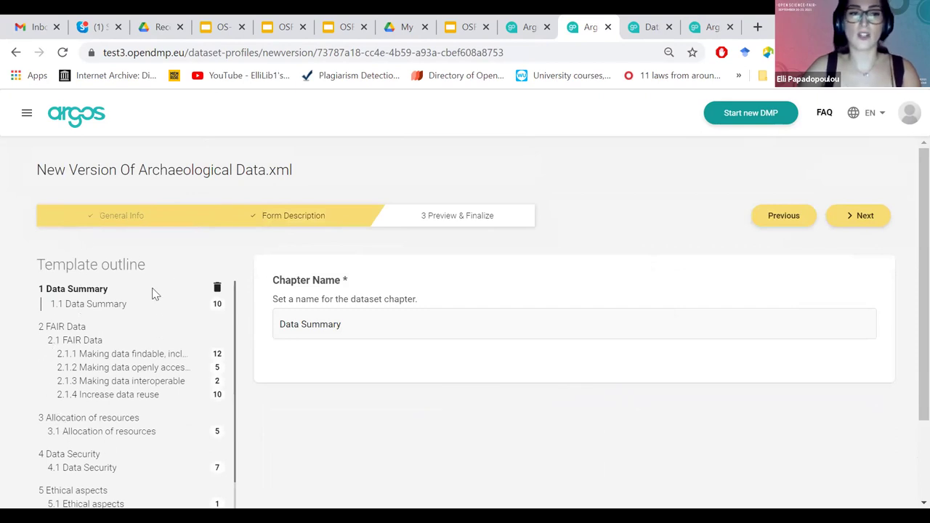
Browse the 1.1 Data Summary questions, then preview the template on Preview & Finalize.
{"action": "left_click", "coordinate": [107, 306]}
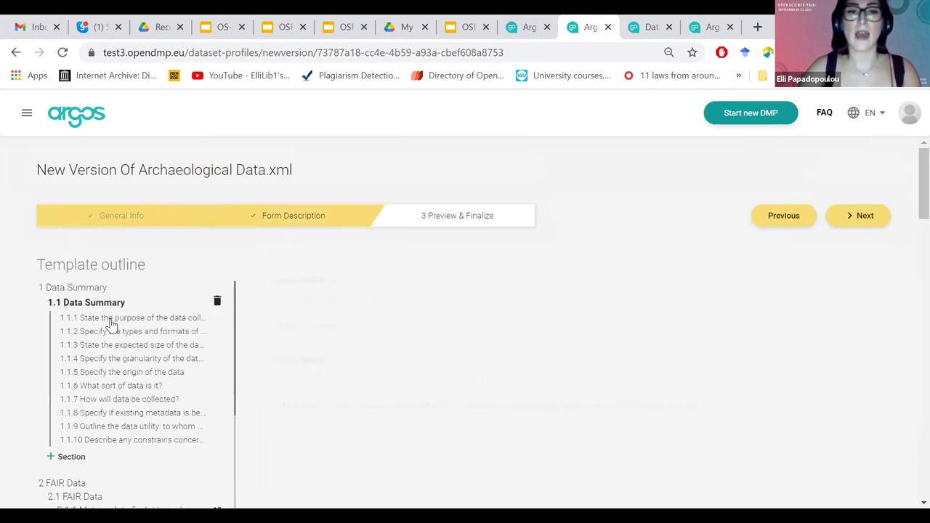
{"action": "left_click", "coordinate": [155, 360]}
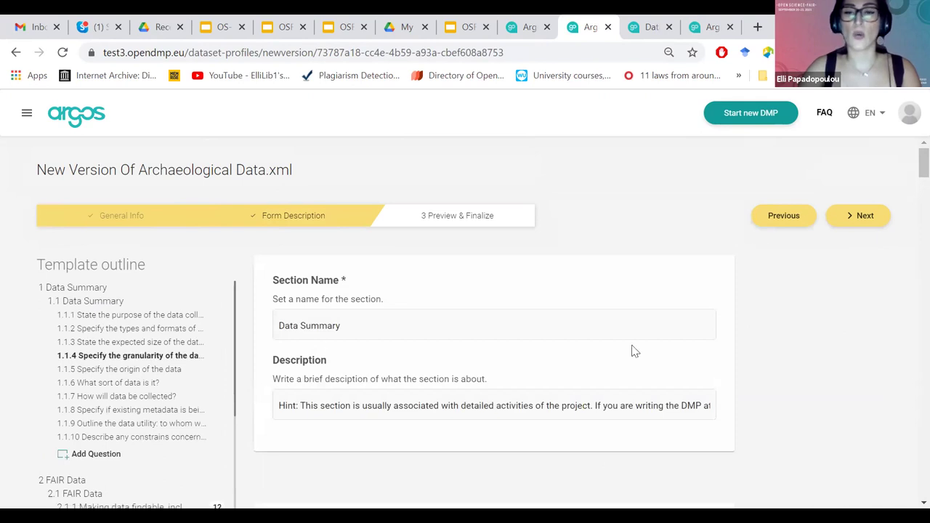
{"action": "scroll", "coordinate": [633, 349], "scroll_direction": "down", "scroll_amount": 2}
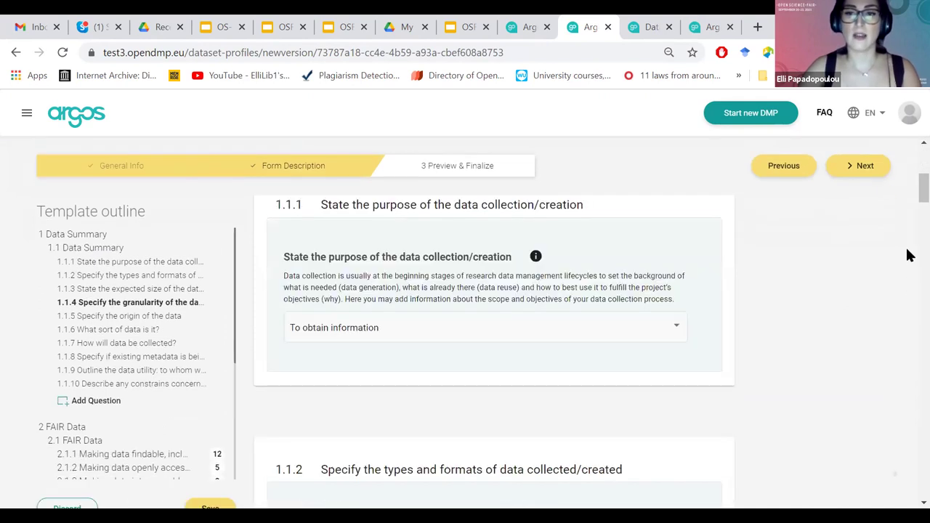
{"action": "scroll", "coordinate": [908, 265], "scroll_direction": "down", "scroll_amount": 5}
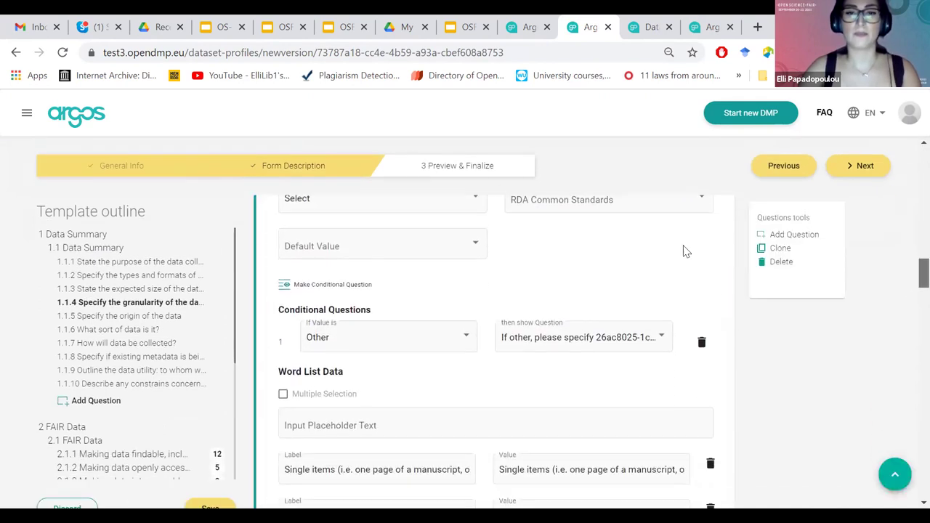
{"action": "left_click", "coordinate": [446, 169]}
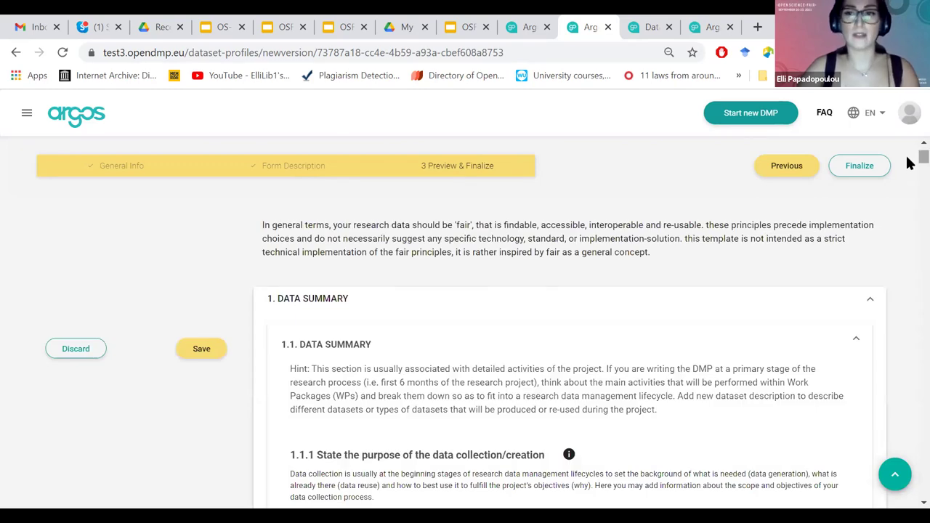
In the preview, answer 1.1.1 with 'To make informed decisions' and 1.1.2 with observational.
{"action": "scroll", "coordinate": [910, 163], "scroll_direction": "down", "scroll_amount": 2}
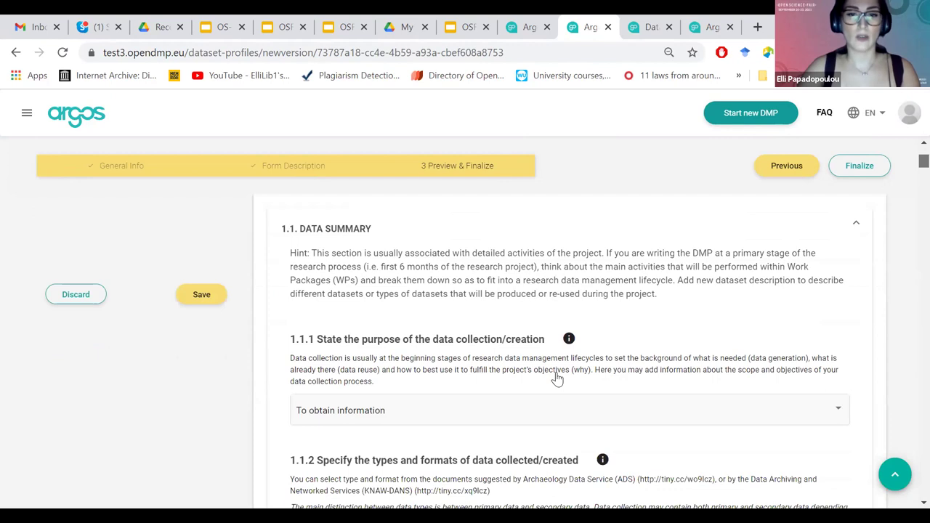
{"action": "scroll", "coordinate": [536, 361], "scroll_direction": "down", "scroll_amount": 1}
{"action": "left_click", "coordinate": [528, 325]}
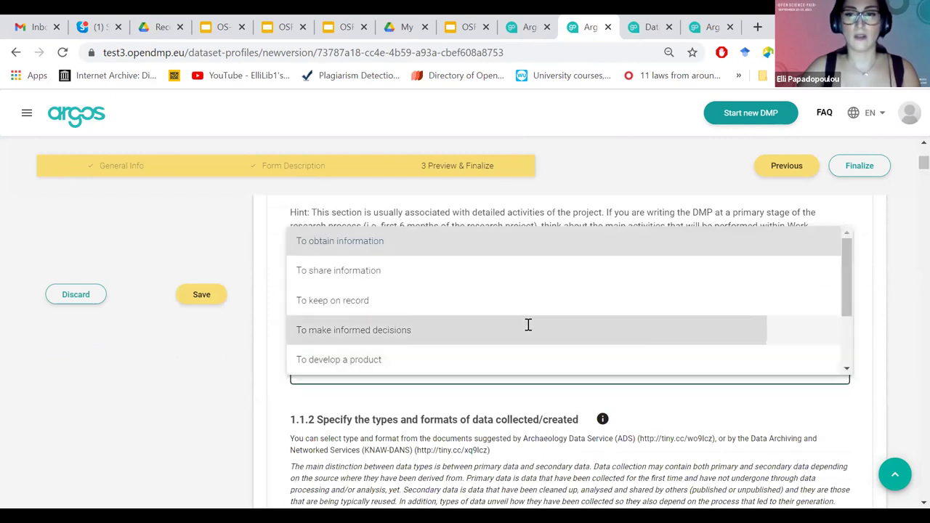
{"action": "left_click", "coordinate": [528, 329]}
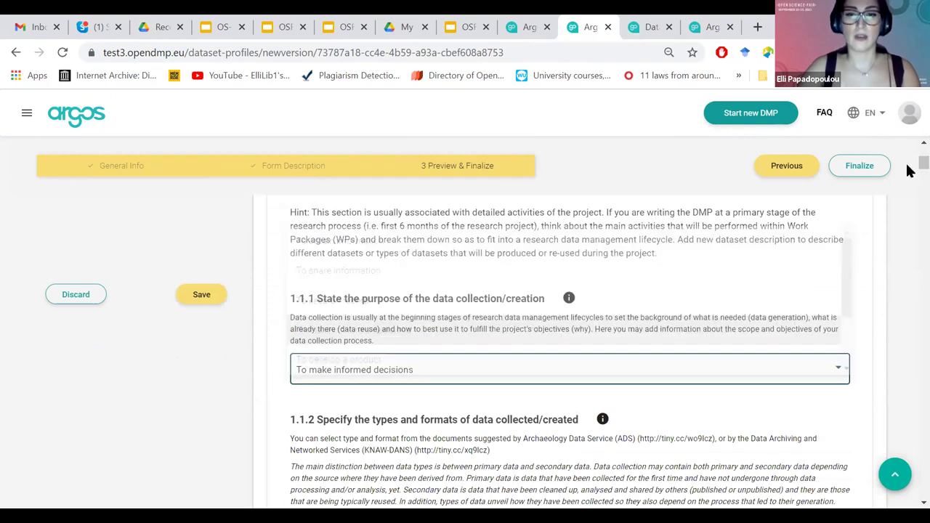
{"action": "scroll", "coordinate": [910, 174], "scroll_direction": "down", "scroll_amount": 1}
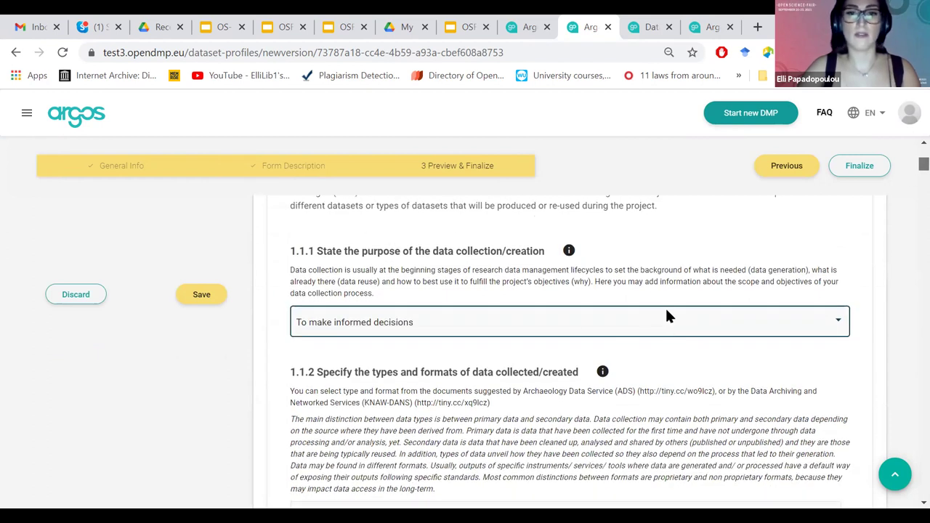
{"action": "scroll", "coordinate": [669, 314], "scroll_direction": "down", "scroll_amount": 2}
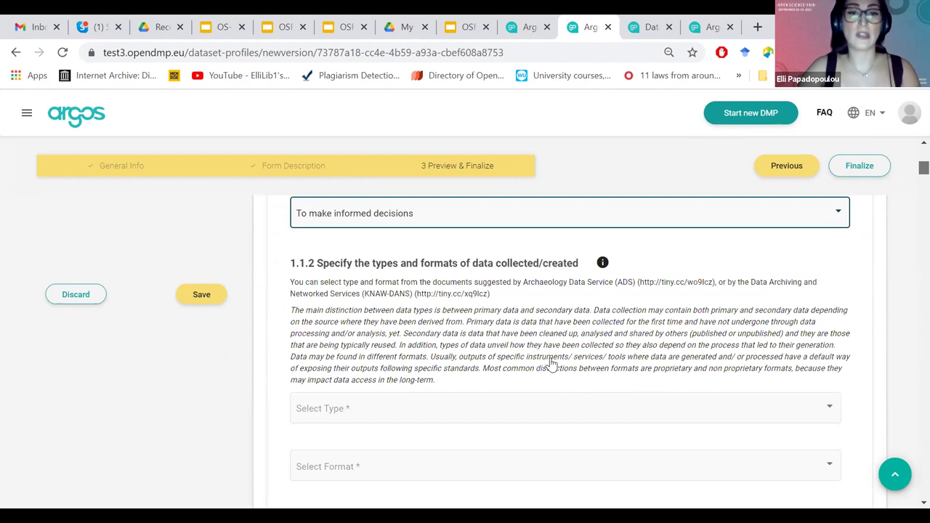
{"action": "left_click", "coordinate": [545, 409]}
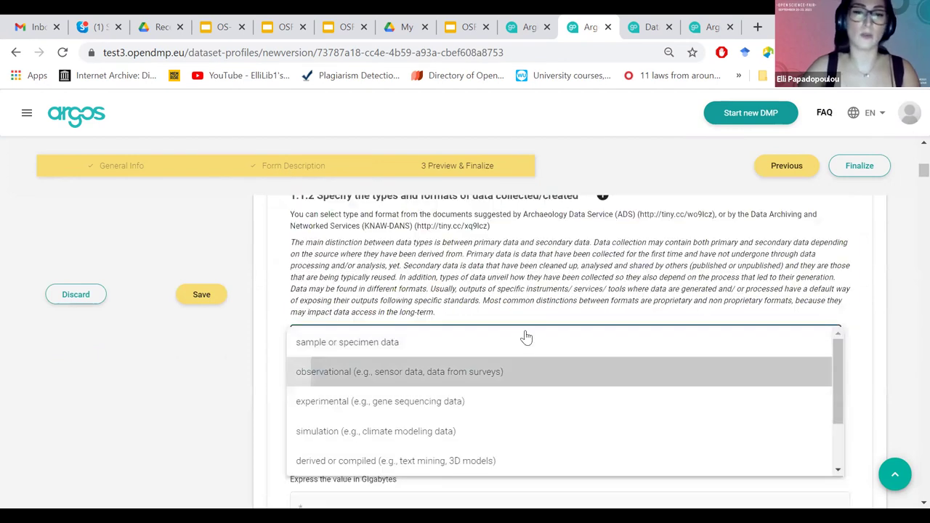
{"action": "left_click", "coordinate": [860, 176]}
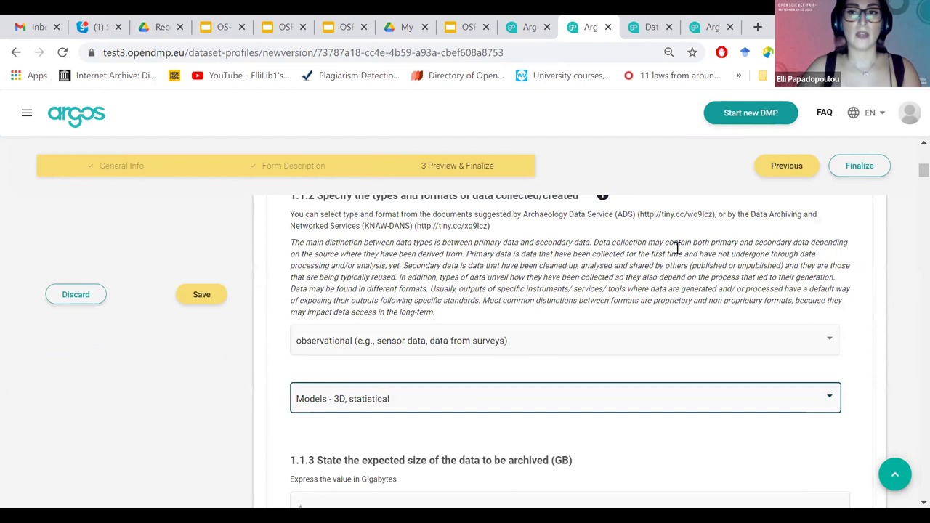
Finalize the Archaeological Data.xml version and start a blank new dataset template.
{"action": "left_click", "coordinate": [631, 291]}
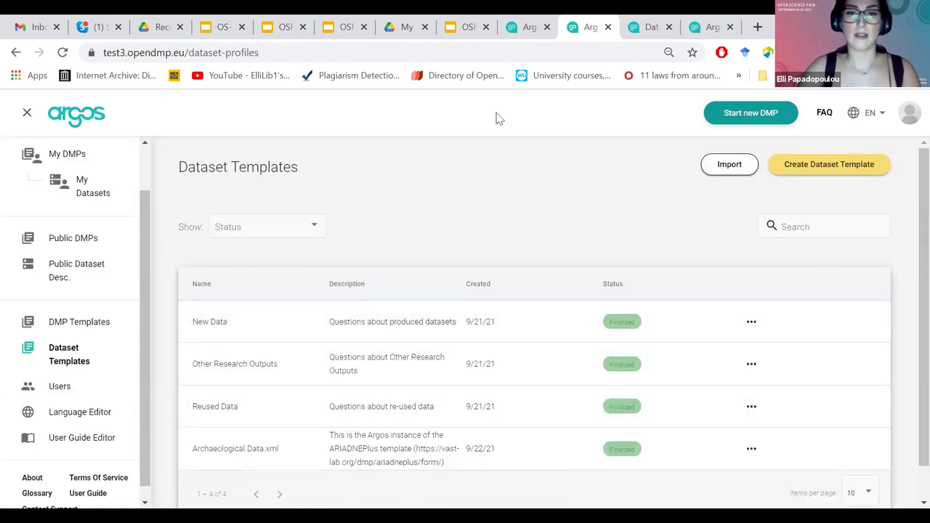
{"action": "left_click", "coordinate": [565, 279]}
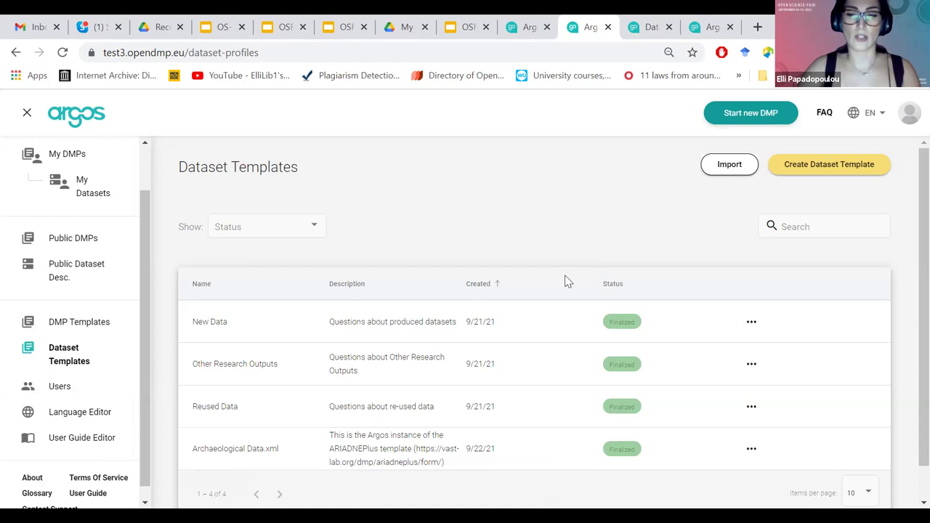
{"action": "left_click", "coordinate": [827, 167]}
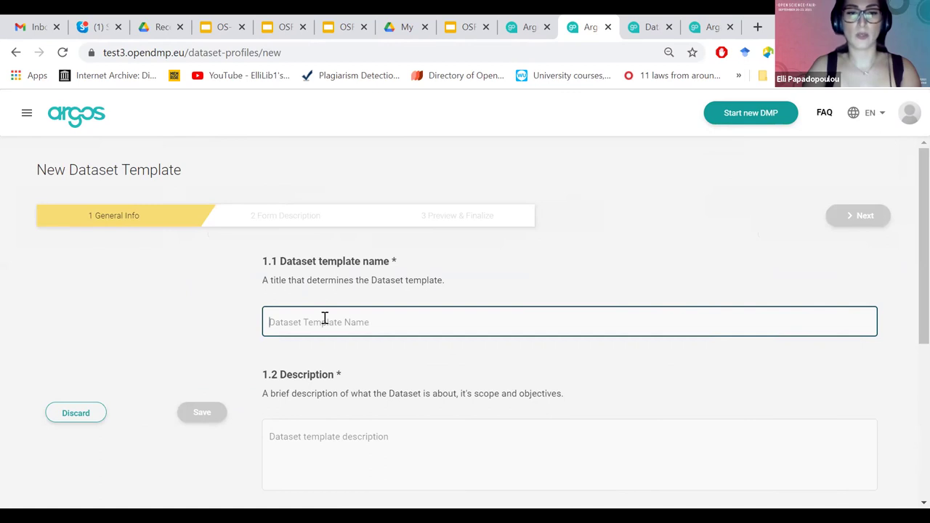
Name the new template Horizon Europe and give it the description 'Description'.
{"action": "type", "text": "Horizon Europe"}
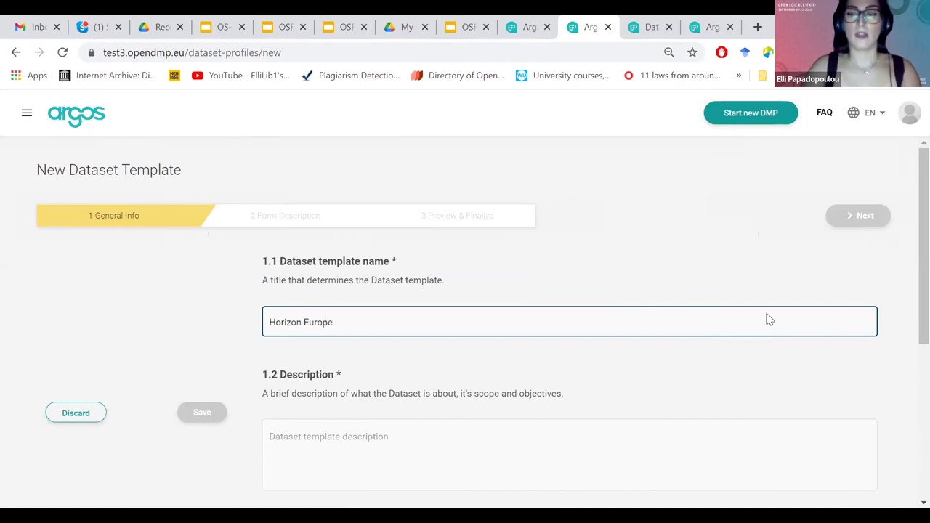
{"action": "scroll", "coordinate": [573, 258], "scroll_direction": "down", "scroll_amount": 1}
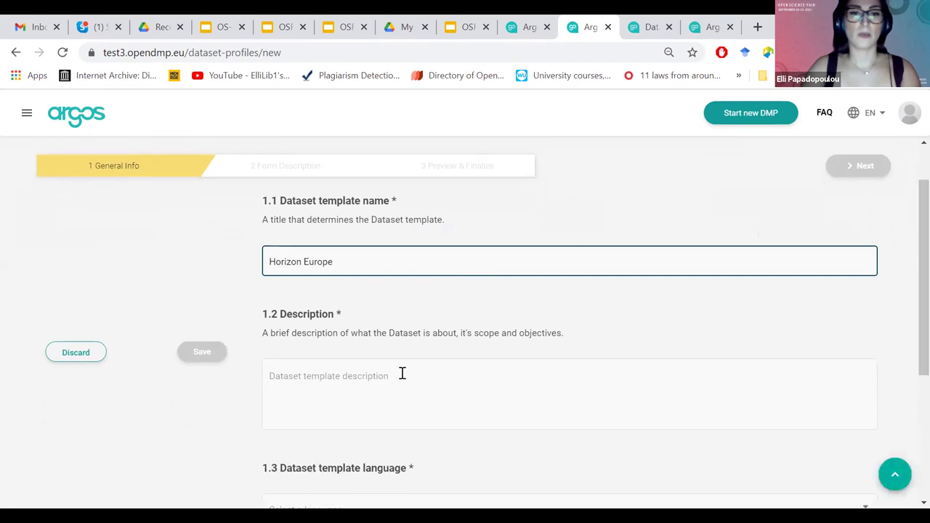
{"action": "left_click", "coordinate": [307, 371]}
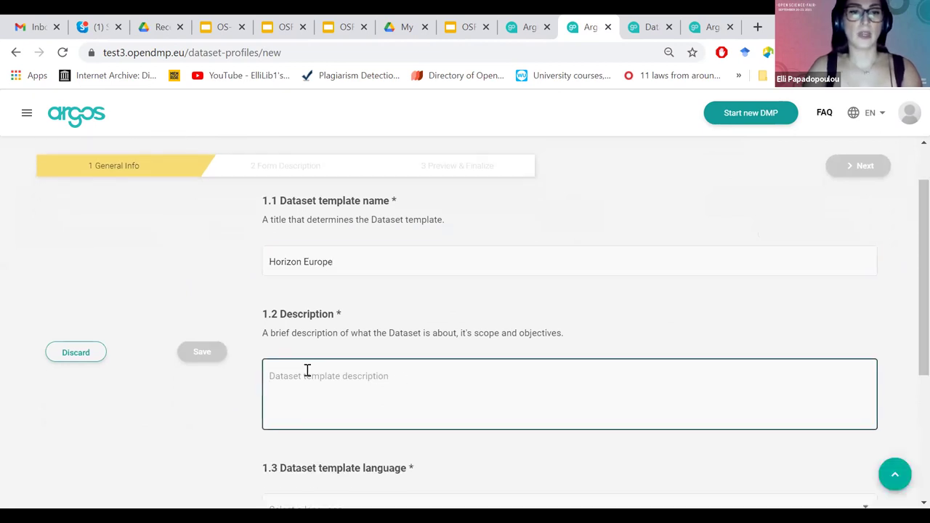
{"action": "type", "text": "Desc"}
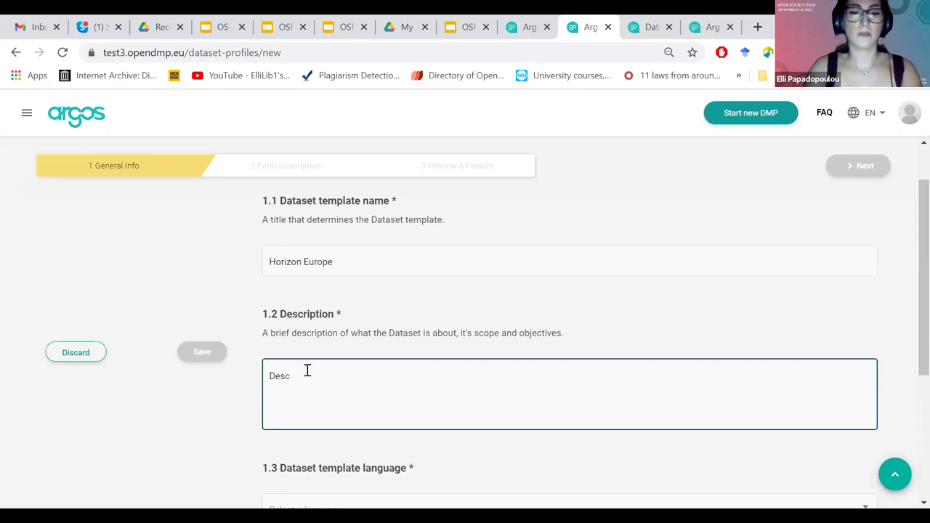
{"action": "type", "text": "ription"}
{"action": "scroll", "coordinate": [907, 316], "scroll_direction": "down", "scroll_amount": 2}
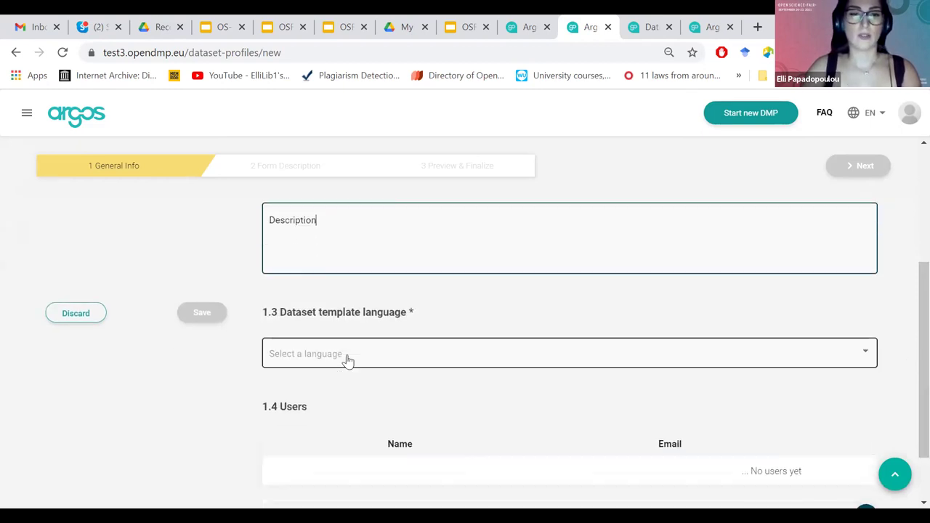
Set the template language to English.
{"action": "left_click", "coordinate": [347, 361]}
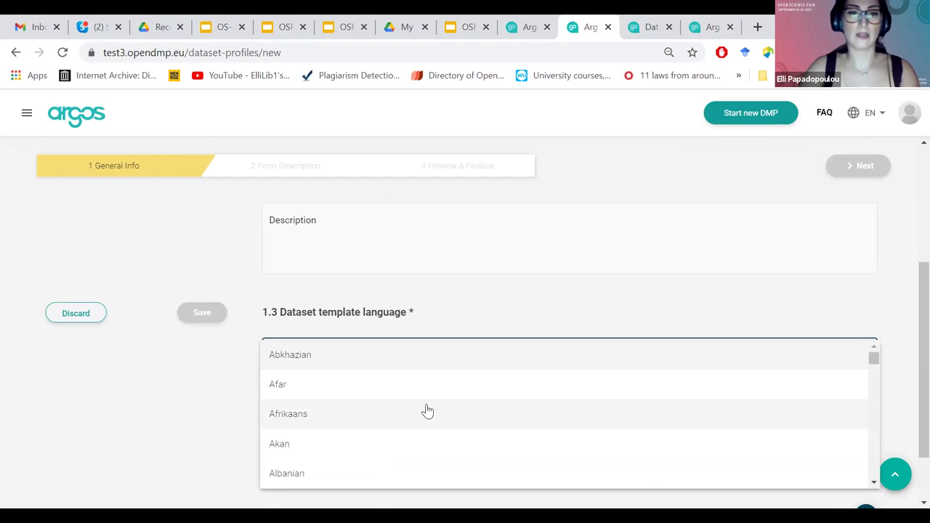
{"action": "scroll", "coordinate": [427, 412], "scroll_direction": "down", "scroll_amount": 10}
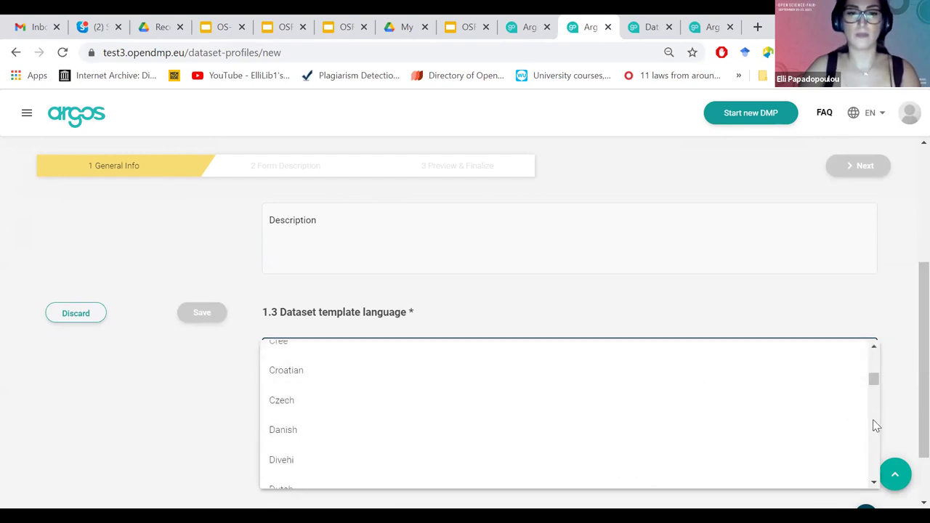
{"action": "scroll", "coordinate": [872, 421], "scroll_direction": "down", "scroll_amount": 3}
{"action": "left_click", "coordinate": [754, 435]}
Add a user to the template's Users table by entering their e-mail address.
{"action": "scroll", "coordinate": [867, 410], "scroll_direction": "down", "scroll_amount": 1}
{"action": "left_click", "coordinate": [865, 443]}
{"action": "left_click", "coordinate": [736, 429]}
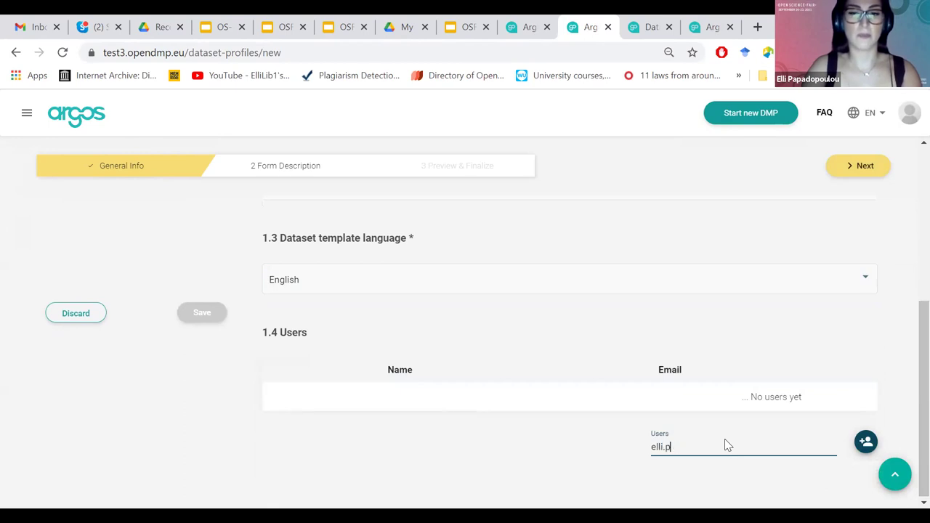
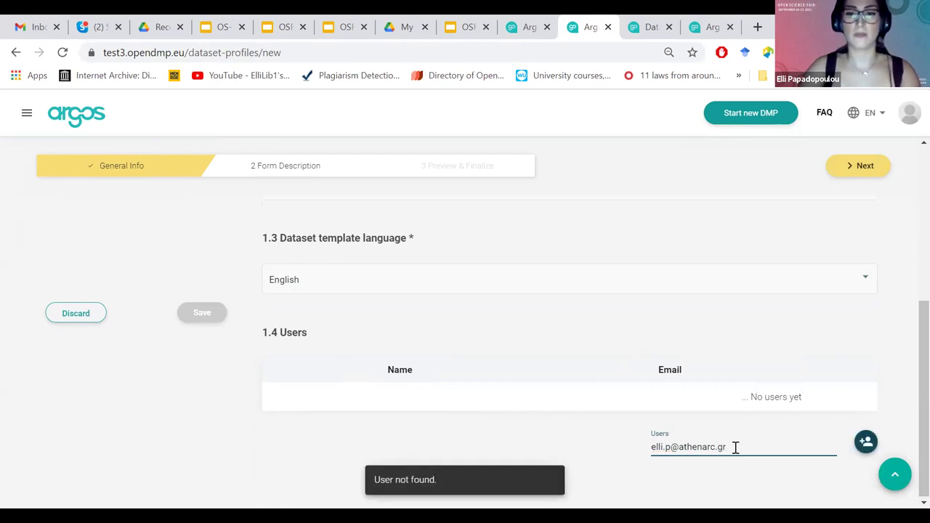
{"action": "left_click_drag", "start_coordinate": [735, 447], "coordinate": [667, 448]}
{"action": "key", "text": "BackSpace"}
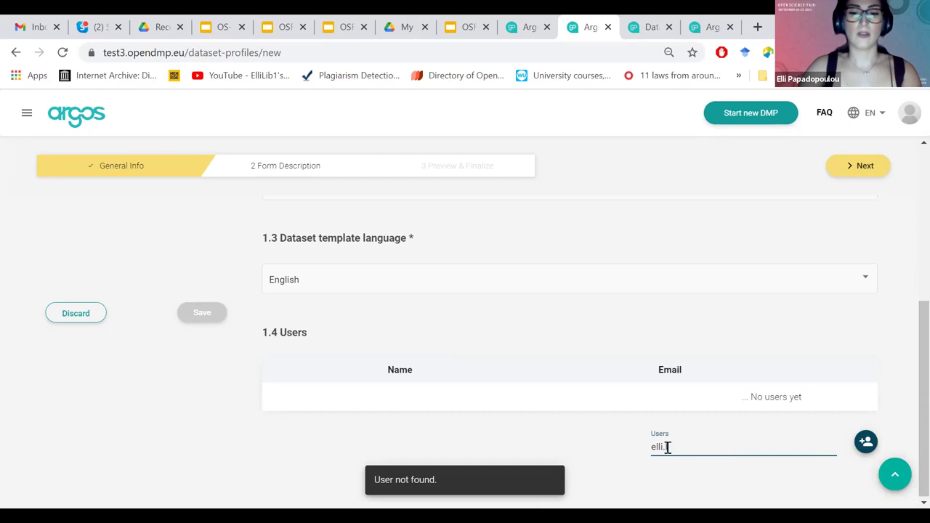
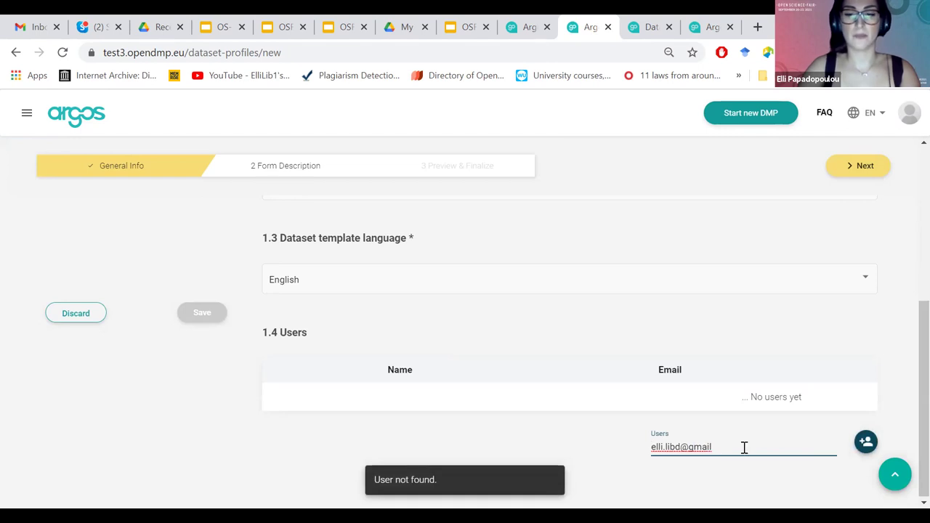
{"action": "key", "text": "Return"}
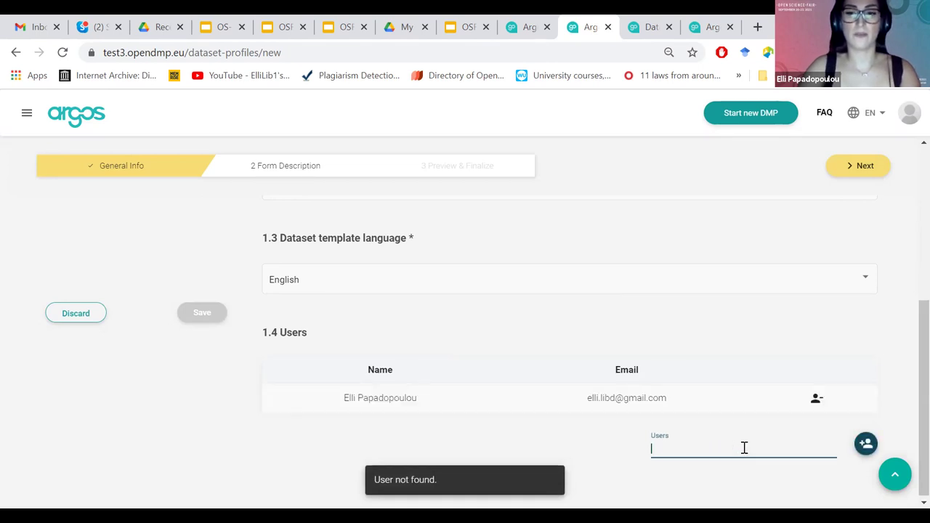
{"action": "scroll", "coordinate": [906, 392], "scroll_direction": "up", "scroll_amount": 1}
{"action": "scroll", "coordinate": [907, 384], "scroll_direction": "down", "scroll_amount": 1}
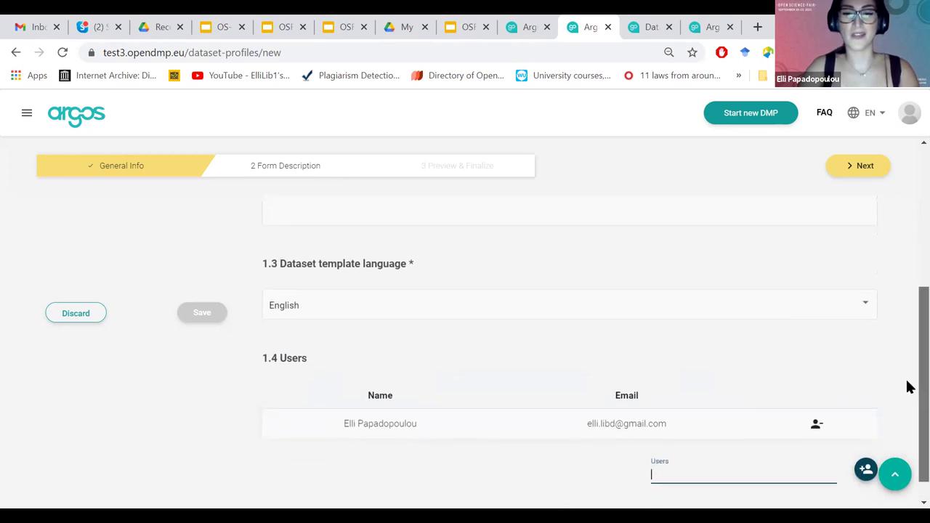
{"action": "scroll", "coordinate": [907, 386], "scroll_direction": "up", "scroll_amount": 5}
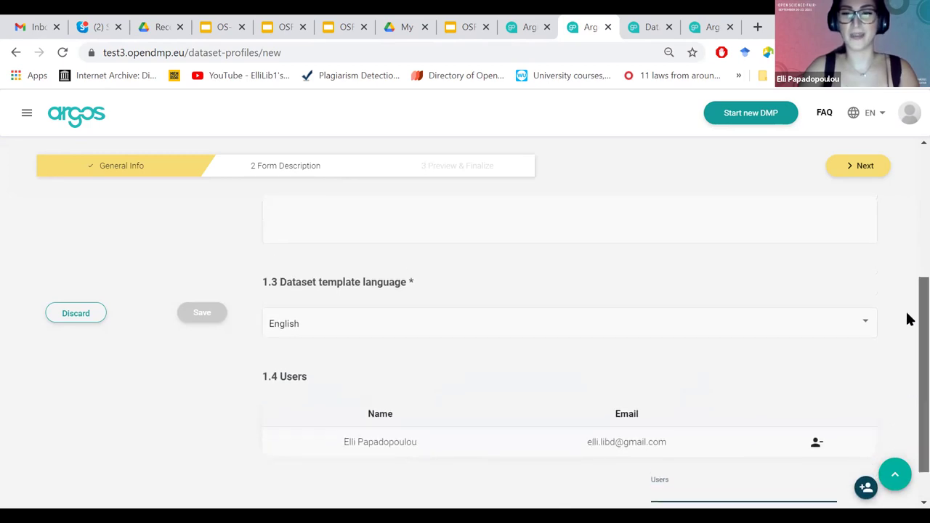
On Form Description, create the template's first chapter named Chapter One.
{"action": "left_click", "coordinate": [275, 170]}
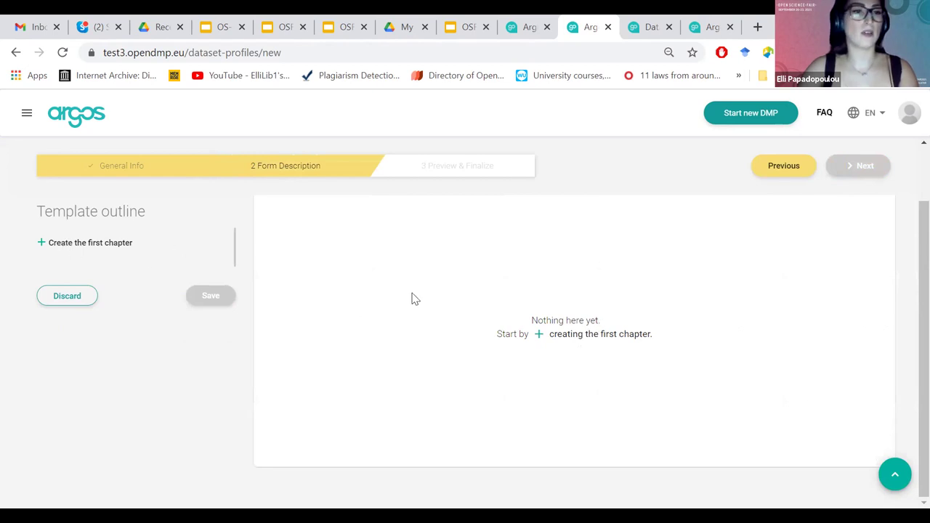
{"action": "left_click", "coordinate": [589, 335]}
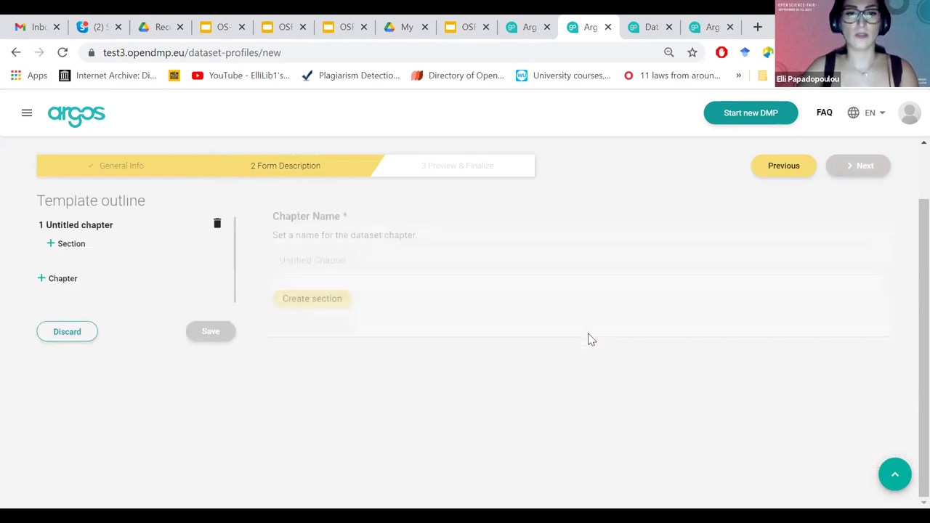
{"action": "left_click", "coordinate": [353, 262]}
{"action": "type", "text": "Chapter One"}
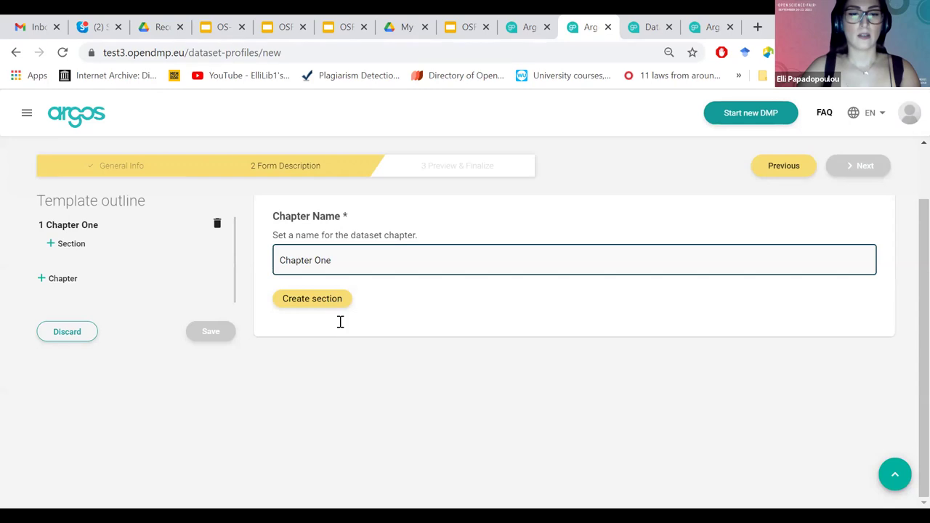
Add section 1.1 First Section to Chapter One with the description 'Description'.
{"action": "left_click", "coordinate": [340, 322]}
{"action": "type", "text": "Fi"}
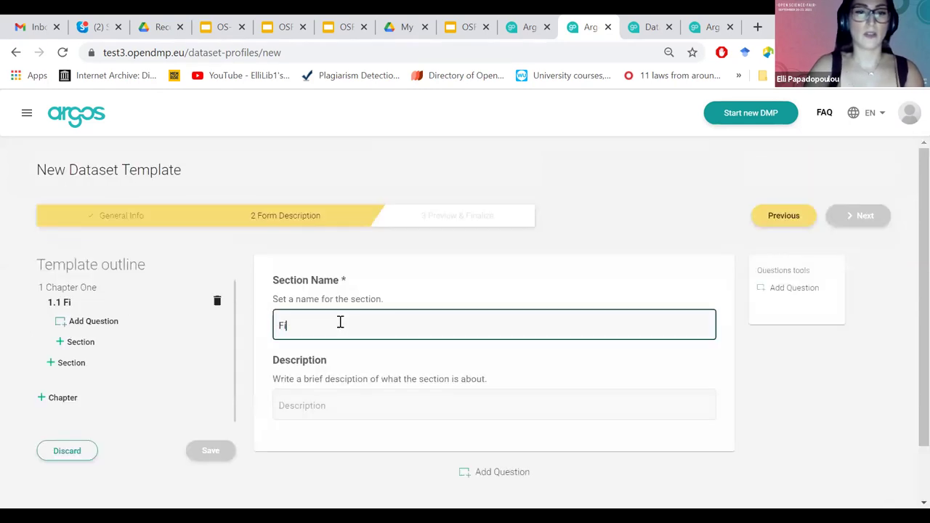
{"action": "type", "text": "rst Section"}
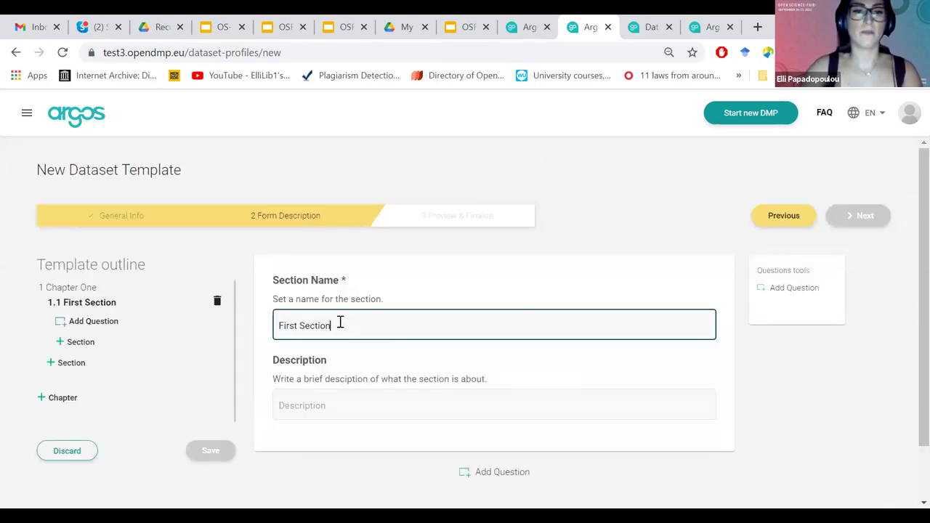
{"action": "left_click", "coordinate": [345, 406]}
{"action": "type", "text": "Do"}
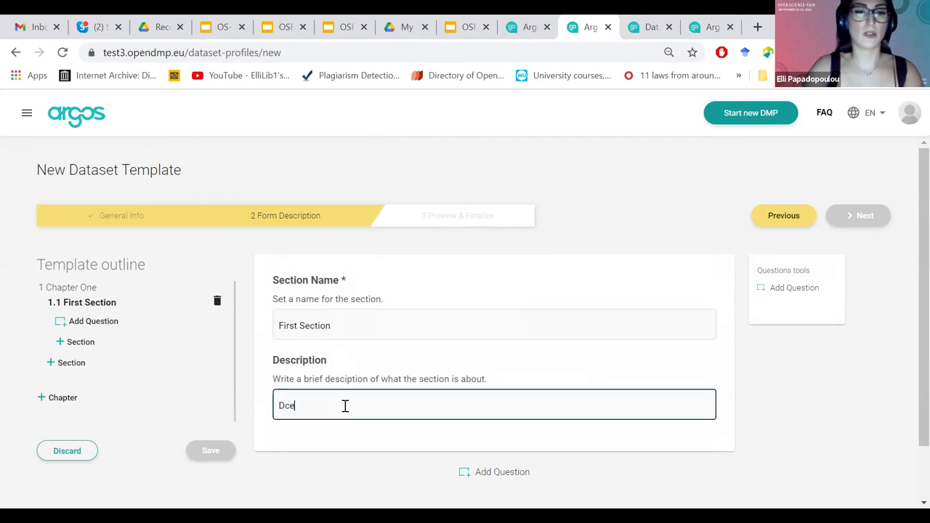
{"action": "type", "text": "e"}
{"action": "key", "text": "BackSpace"}
{"action": "key", "text": "BackSpace"}
{"action": "type", "text": "escri"}
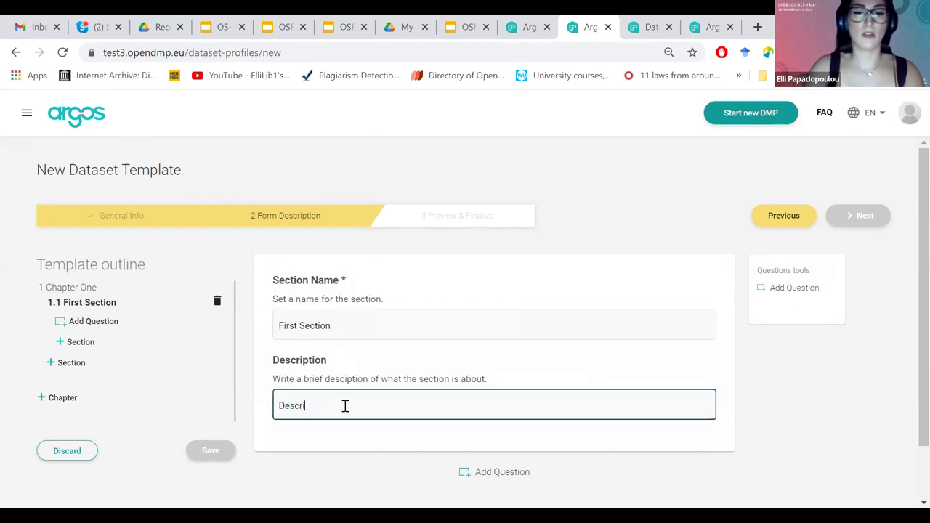
{"action": "type", "text": "ption"}
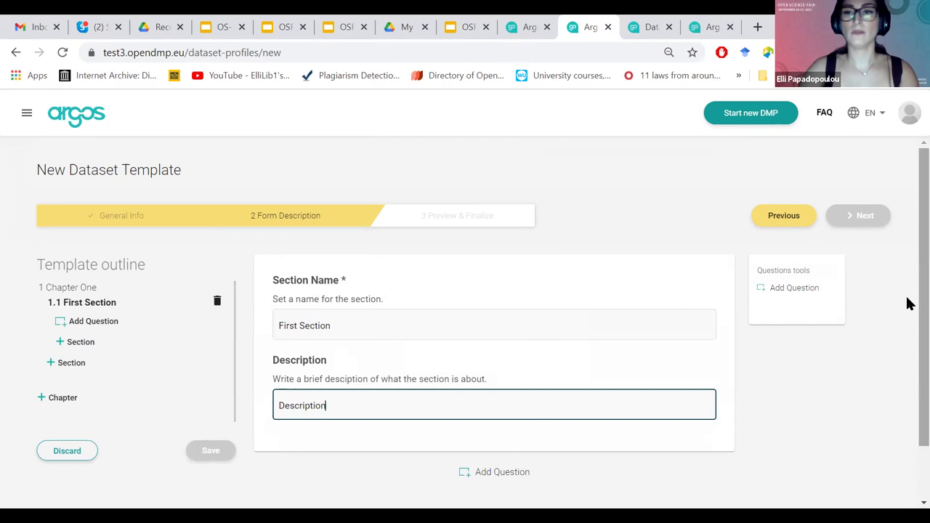
{"action": "scroll", "coordinate": [907, 301], "scroll_direction": "down", "scroll_amount": 1}
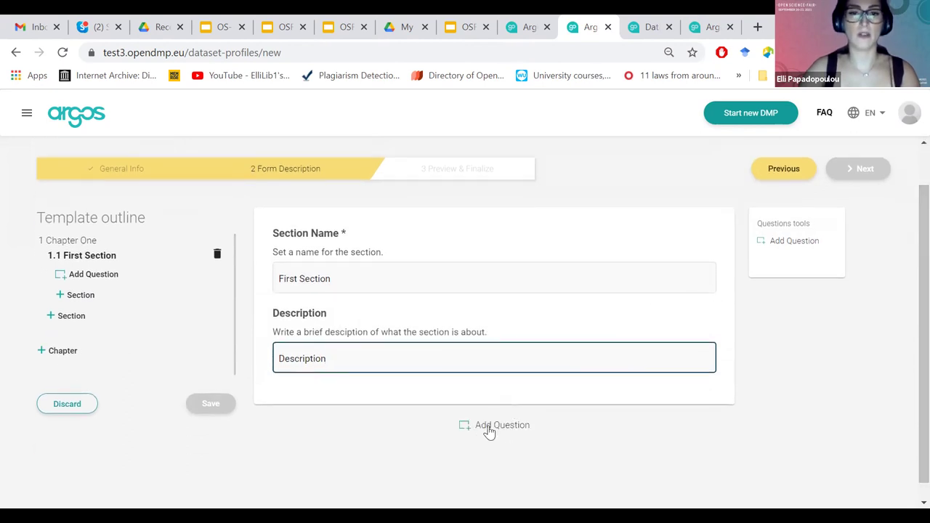
Add question 1.1.1 titled 'Question about datasets' under First Section, with RDA Common Standards semantics.
{"action": "left_click", "coordinate": [486, 428]}
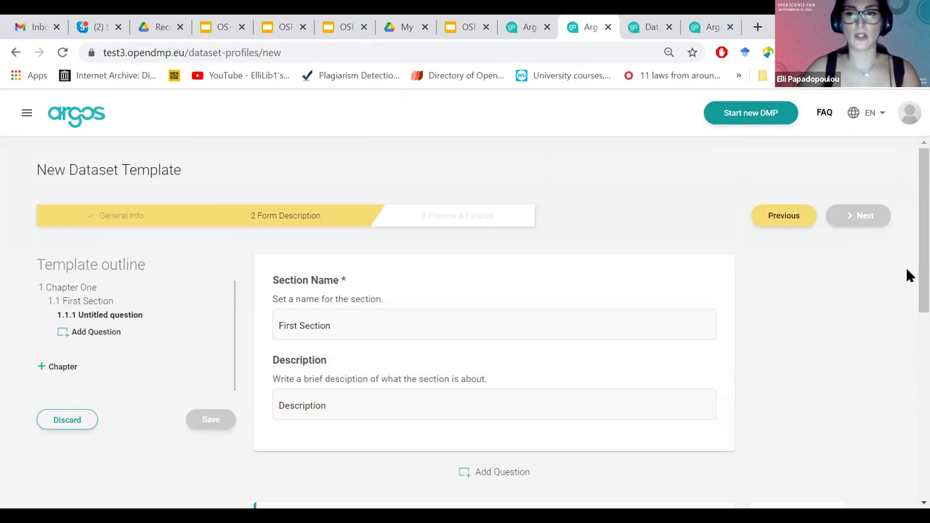
{"action": "left_click", "coordinate": [364, 249]}
{"action": "type", "text": "Question"}
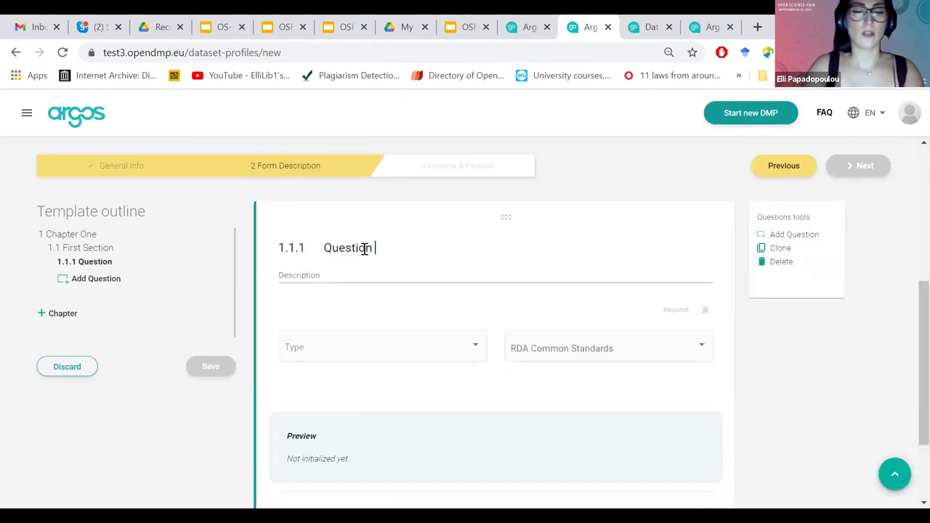
{"action": "type", "text": " about"}
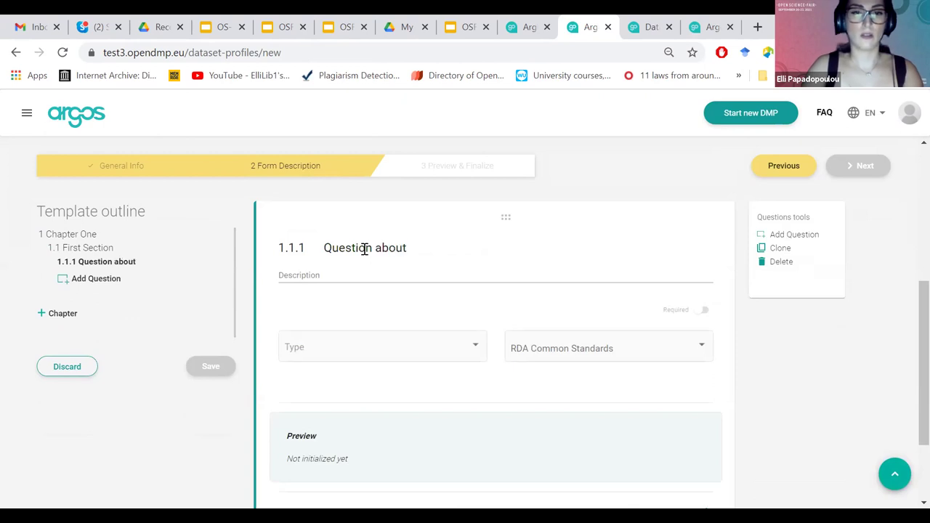
{"action": "type", "text": " organizations"}
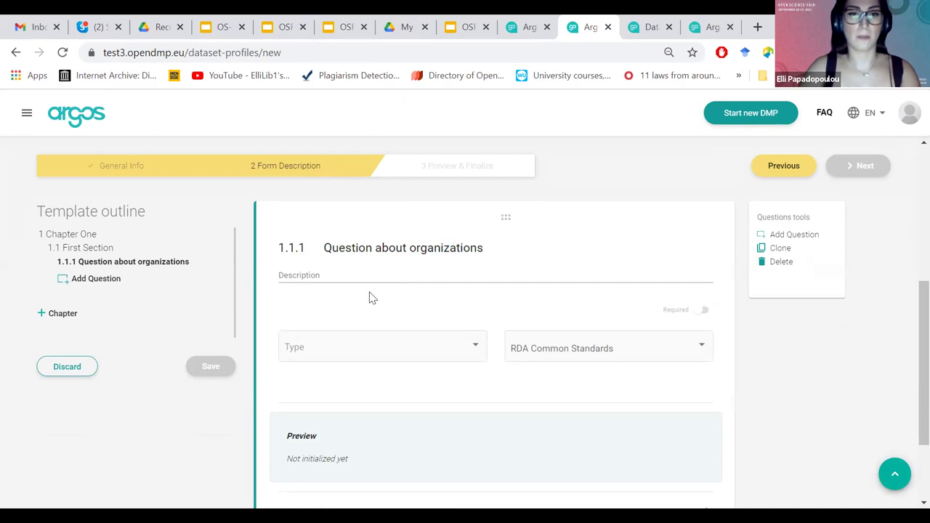
{"action": "double_click", "coordinate": [440, 251]}
{"action": "type", "text": "datasets"}
{"action": "left_click", "coordinate": [370, 274]}
{"action": "left_click", "coordinate": [391, 318]}
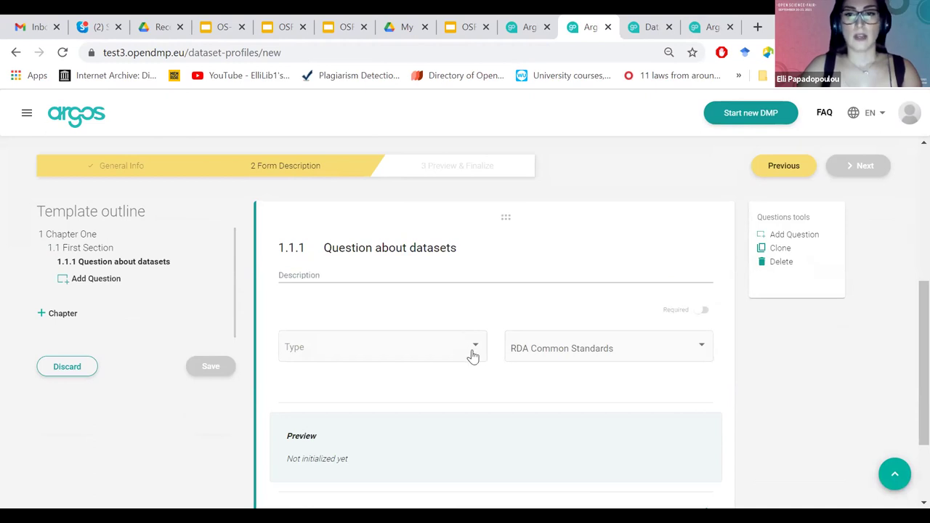
{"action": "left_click", "coordinate": [473, 355]}
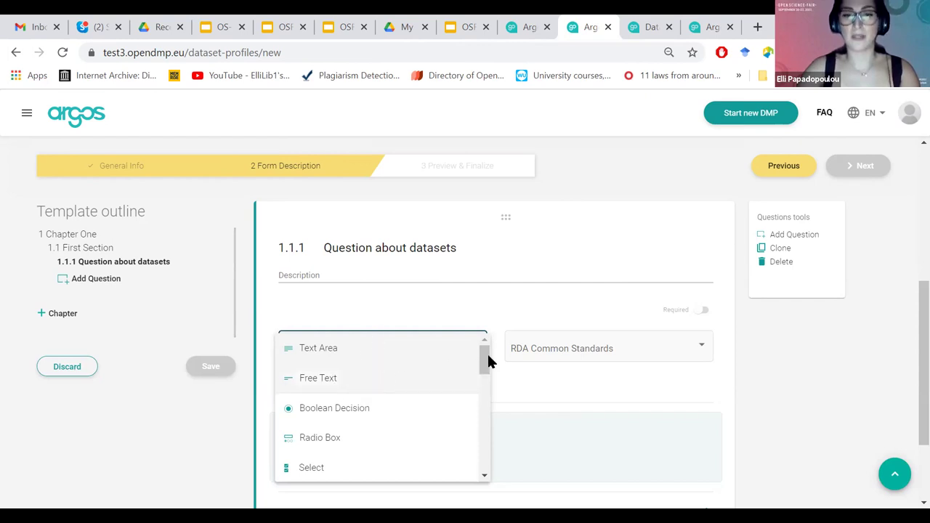
Scroll through the answer-type dropdown's APIs options toward the Other type.
{"action": "left_click_drag", "start_coordinate": [483, 369], "coordinate": [483, 377]}
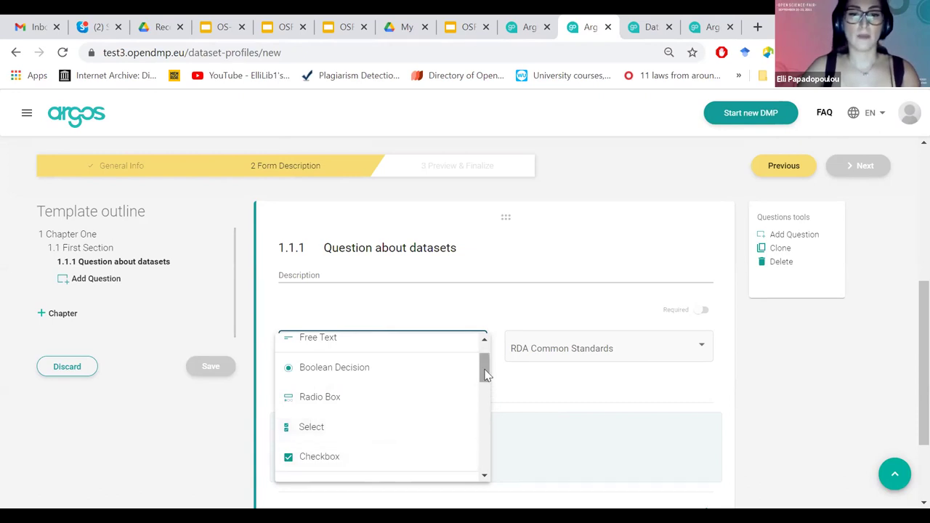
{"action": "left_click_drag", "start_coordinate": [484, 373], "coordinate": [485, 383]}
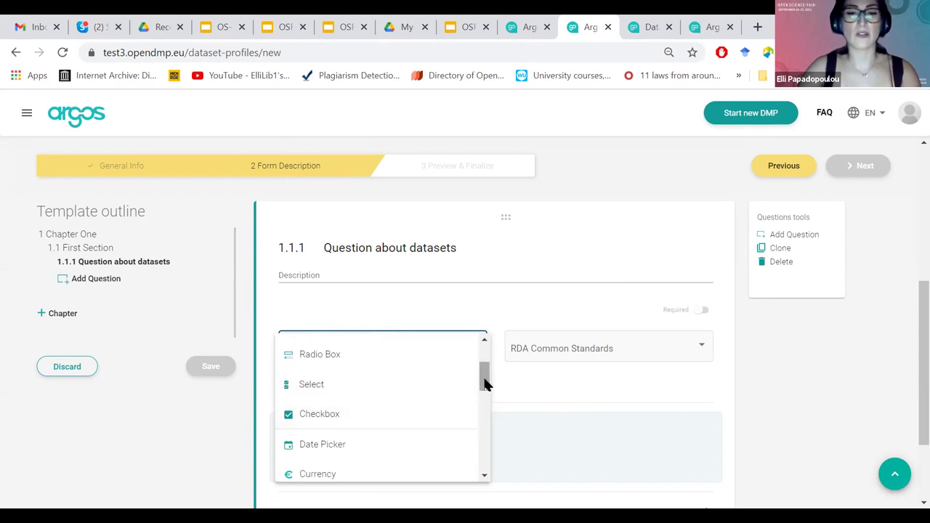
{"action": "left_click_drag", "start_coordinate": [484, 375], "coordinate": [411, 397]}
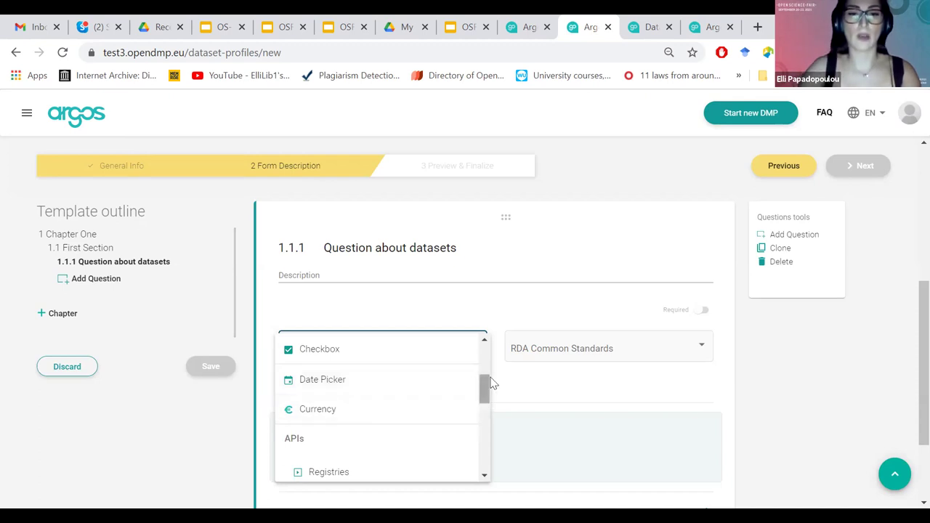
{"action": "left_click_drag", "start_coordinate": [486, 388], "coordinate": [486, 427]}
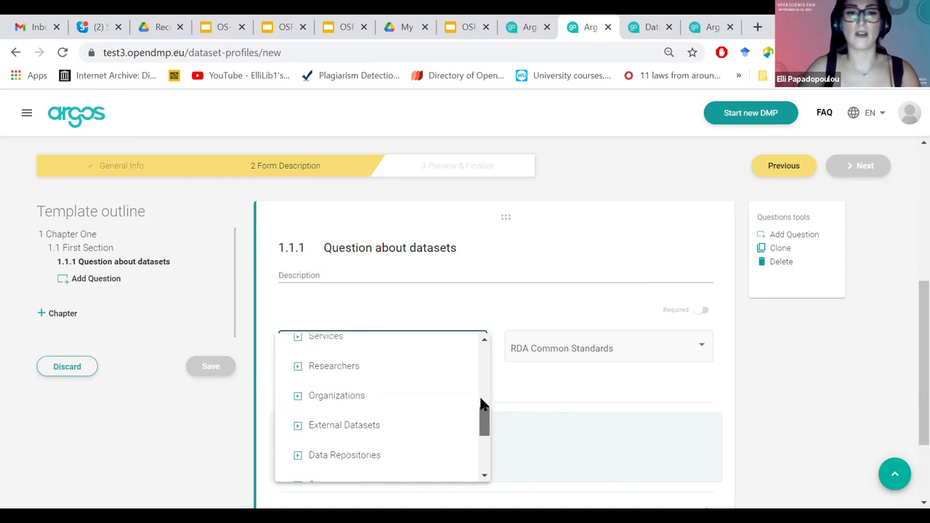
{"action": "scroll", "coordinate": [312, 441], "scroll_direction": "up", "scroll_amount": 2}
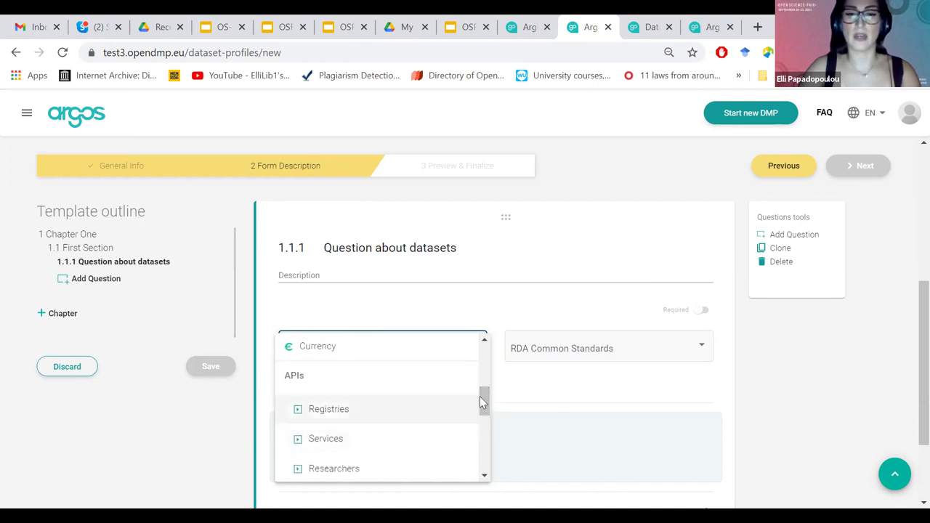
{"action": "left_click_drag", "start_coordinate": [486, 398], "coordinate": [486, 402]}
{"action": "scroll", "coordinate": [483, 404], "scroll_direction": "down", "scroll_amount": 3}
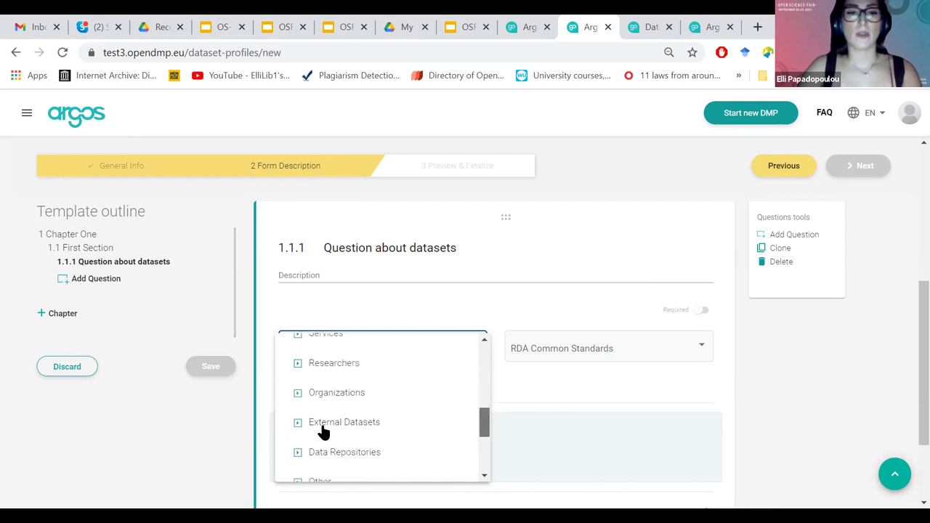
{"action": "scroll", "coordinate": [322, 425], "scroll_direction": "down", "scroll_amount": 2}
Set question 1.1.1's answer type to Other.
{"action": "left_click", "coordinate": [322, 425]}
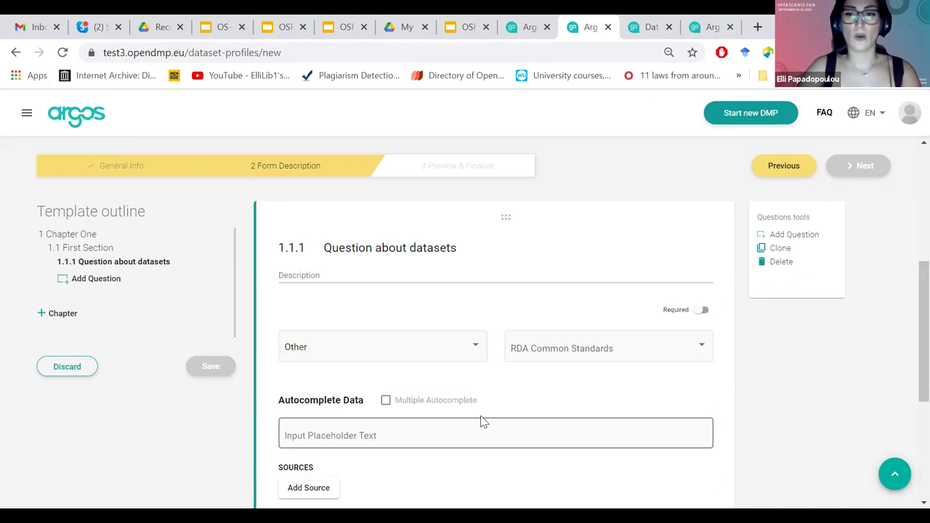
{"action": "scroll", "coordinate": [907, 370], "scroll_direction": "down", "scroll_amount": 2}
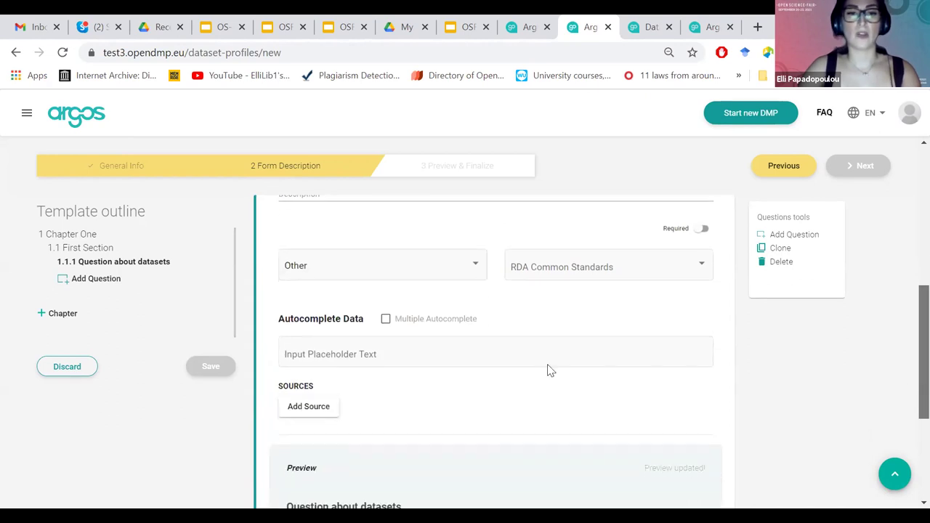
{"action": "scroll", "coordinate": [907, 391], "scroll_direction": "down", "scroll_amount": 1}
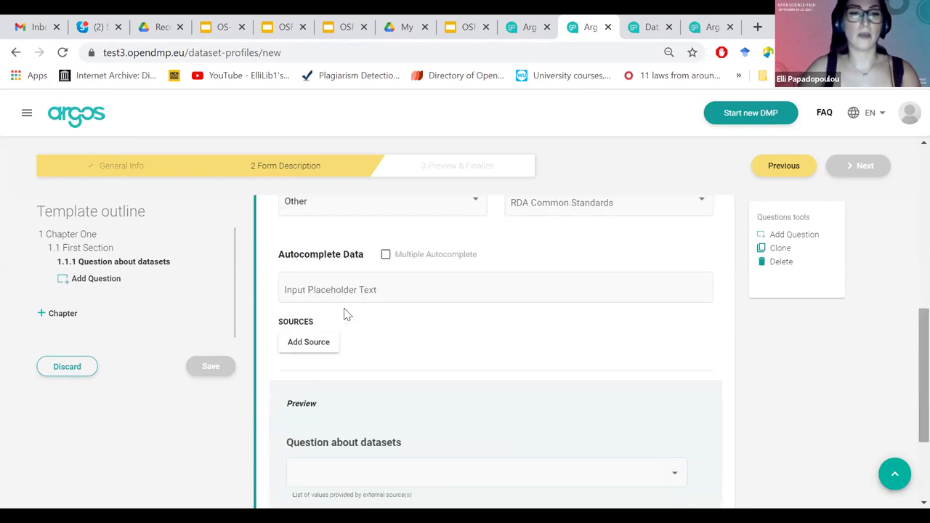
Add an Uncached autocomplete source, leaving Url, Options Root and mapping fields empty.
{"action": "left_click", "coordinate": [325, 348]}
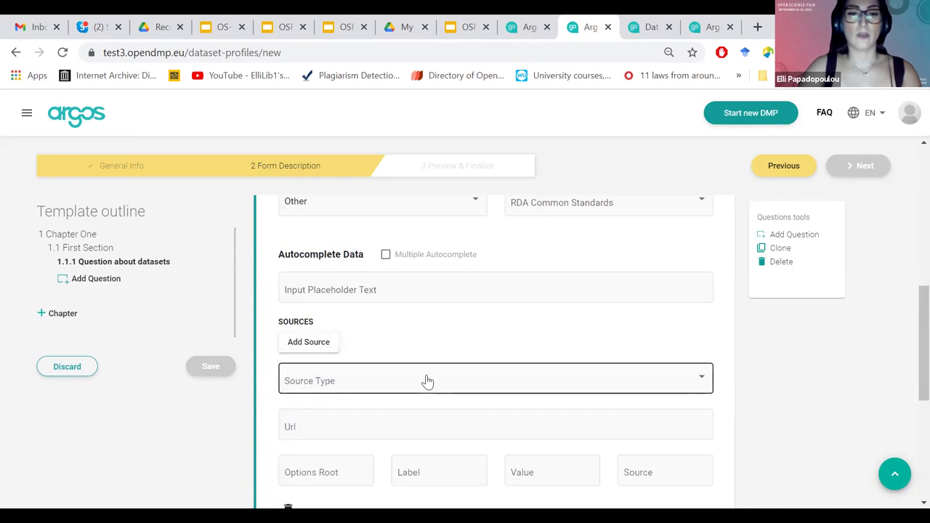
{"action": "left_click", "coordinate": [422, 382]}
{"action": "left_click", "coordinate": [402, 385]}
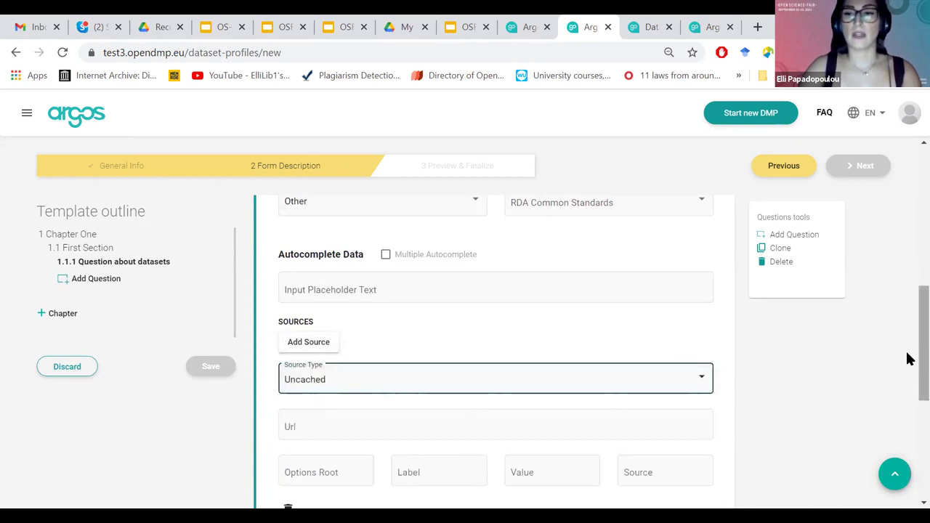
{"action": "scroll", "coordinate": [727, 398], "scroll_direction": "down", "scroll_amount": 1}
{"action": "left_click", "coordinate": [366, 453]}
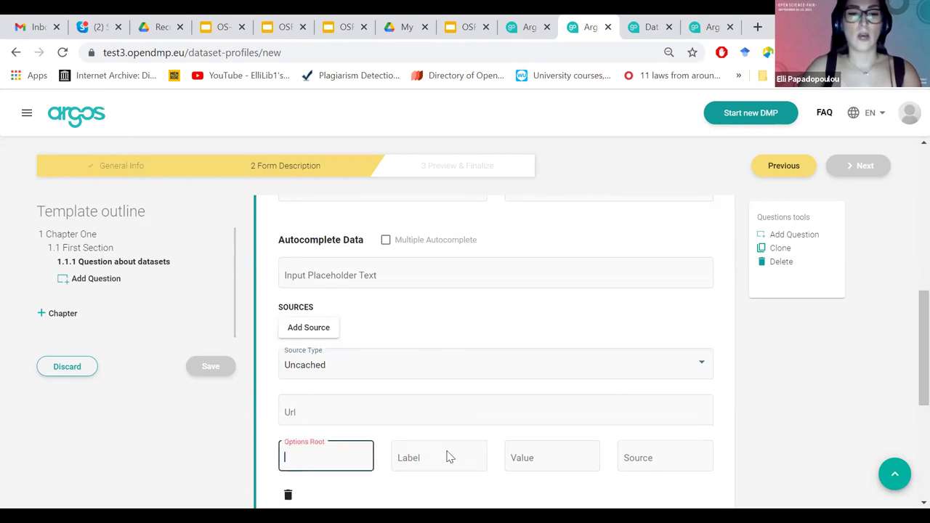
{"action": "left_click", "coordinate": [736, 424]}
{"action": "scroll", "coordinate": [909, 373], "scroll_direction": "down", "scroll_amount": 1}
{"action": "scroll", "coordinate": [909, 384], "scroll_direction": "up", "scroll_amount": 2}
{"action": "scroll", "coordinate": [907, 355], "scroll_direction": "up", "scroll_amount": 1}
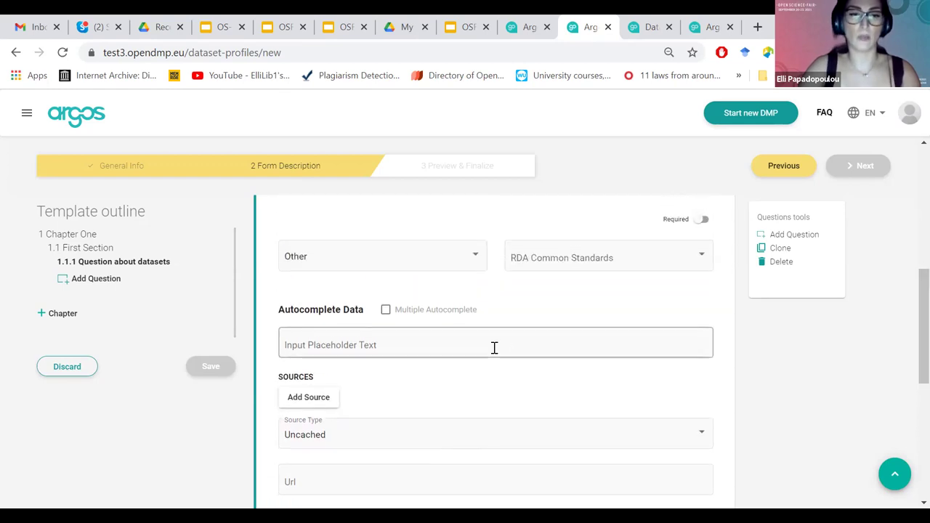
{"action": "left_click", "coordinate": [428, 266]}
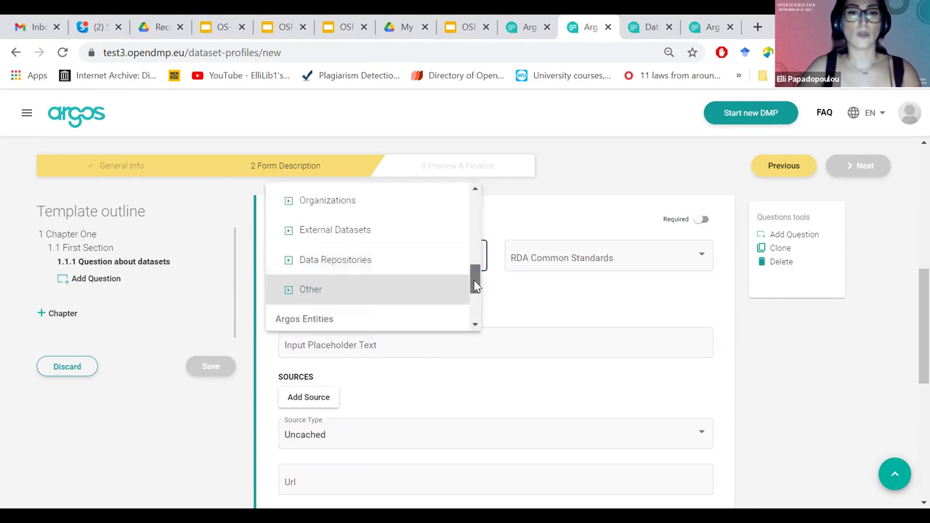
Switch the answer type to Services and replace 'datasets' with 'services' in the question title.
{"action": "left_click_drag", "start_coordinate": [474, 280], "coordinate": [475, 264]}
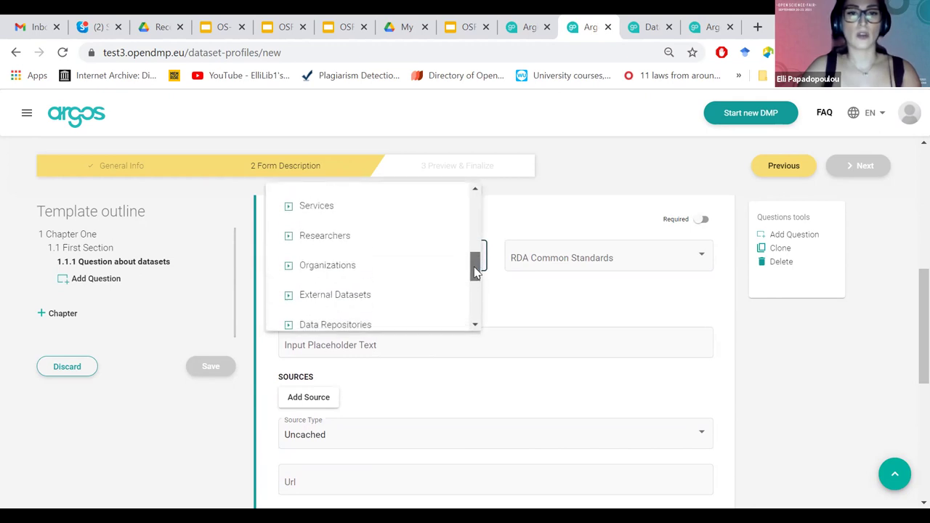
{"action": "left_click", "coordinate": [362, 218]}
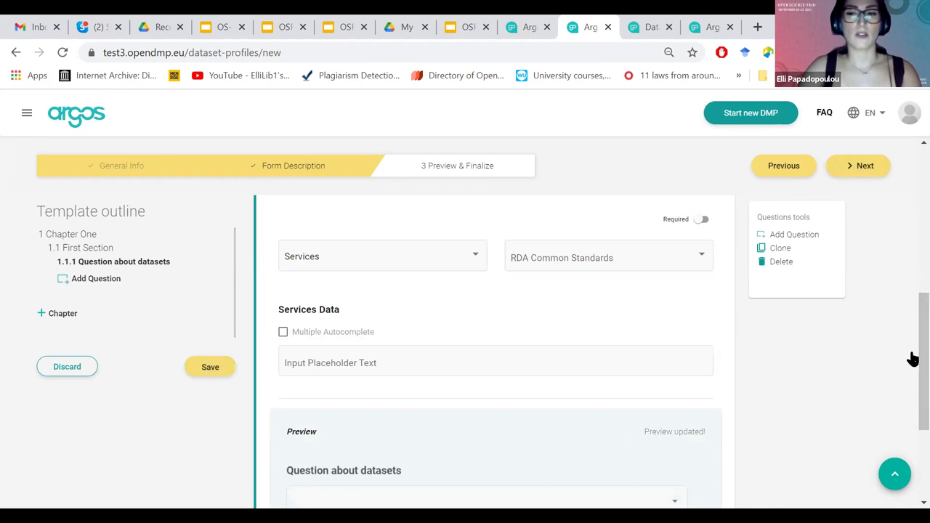
{"action": "scroll", "coordinate": [438, 245], "scroll_direction": "up", "scroll_amount": 1}
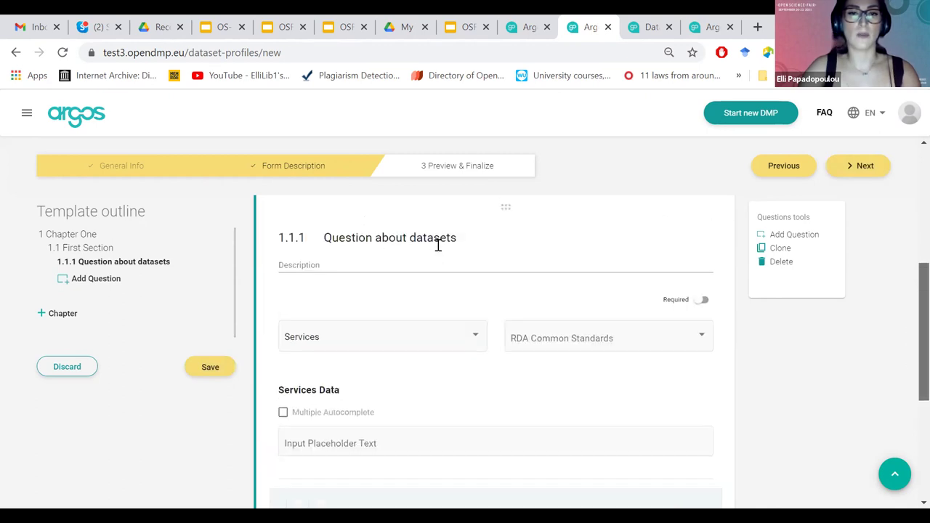
{"action": "double_click", "coordinate": [438, 242]}
{"action": "type", "text": "servce"}
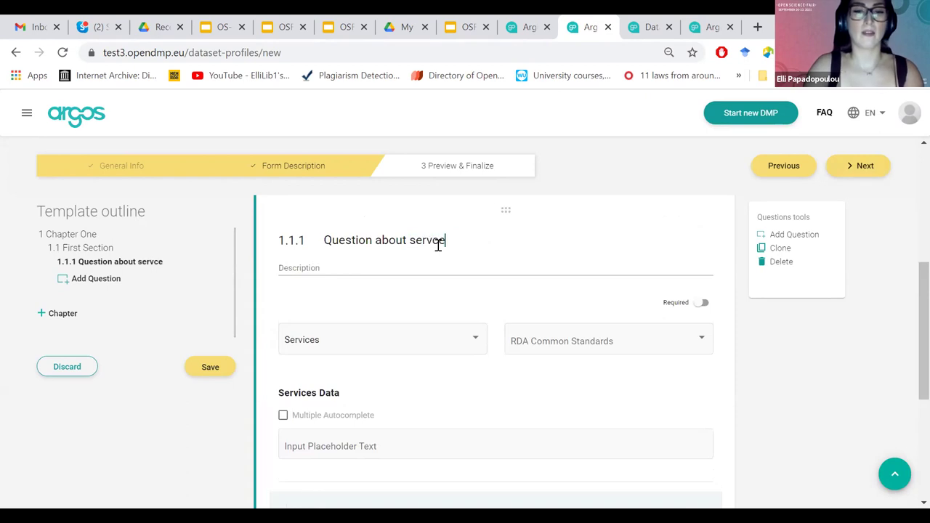
{"action": "key", "text": "BackSpace"}
{"action": "key", "text": "BackSpace"}
{"action": "type", "text": "ices"}
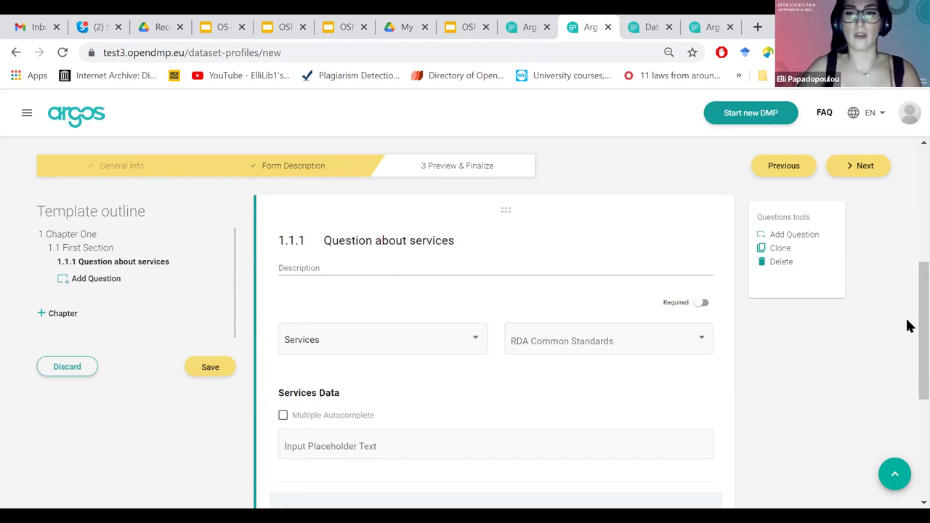
{"action": "left_click_drag", "start_coordinate": [908, 321], "coordinate": [907, 338]}
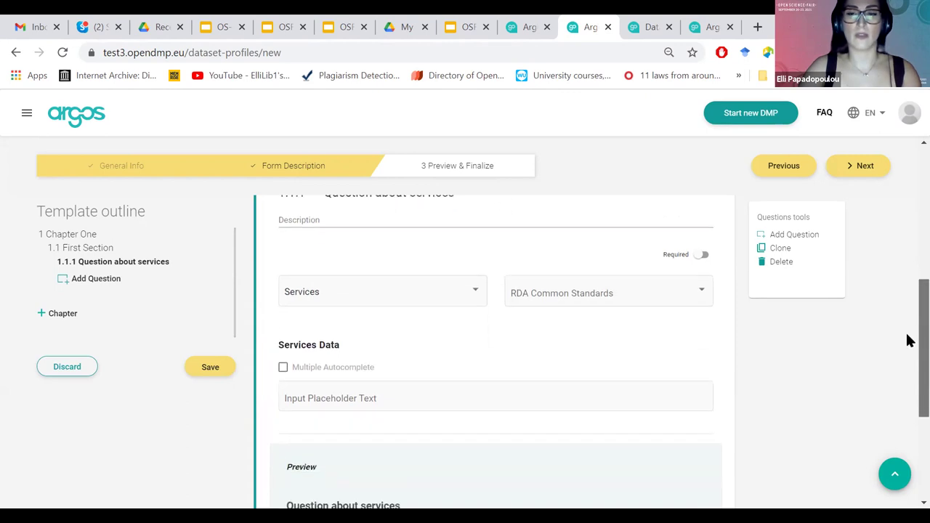
Review the RDA Common Standards mappings without changing them, then enable Multiple Autocomplete.
{"action": "left_click", "coordinate": [623, 289]}
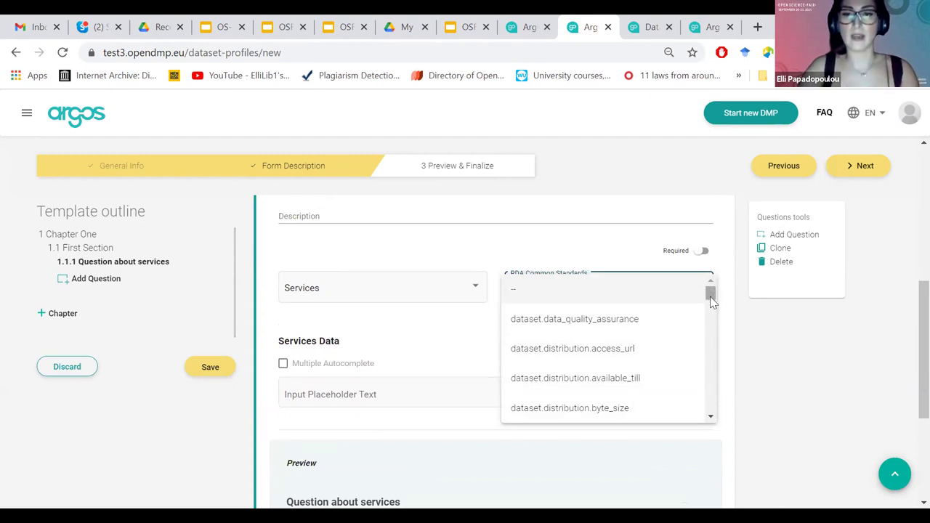
{"action": "left_click", "coordinate": [748, 325]}
{"action": "scroll", "coordinate": [908, 340], "scroll_direction": "up", "scroll_amount": 1}
{"action": "scroll", "coordinate": [906, 339], "scroll_direction": "up", "scroll_amount": 1}
{"action": "left_click_drag", "start_coordinate": [385, 425], "coordinate": [291, 307]}
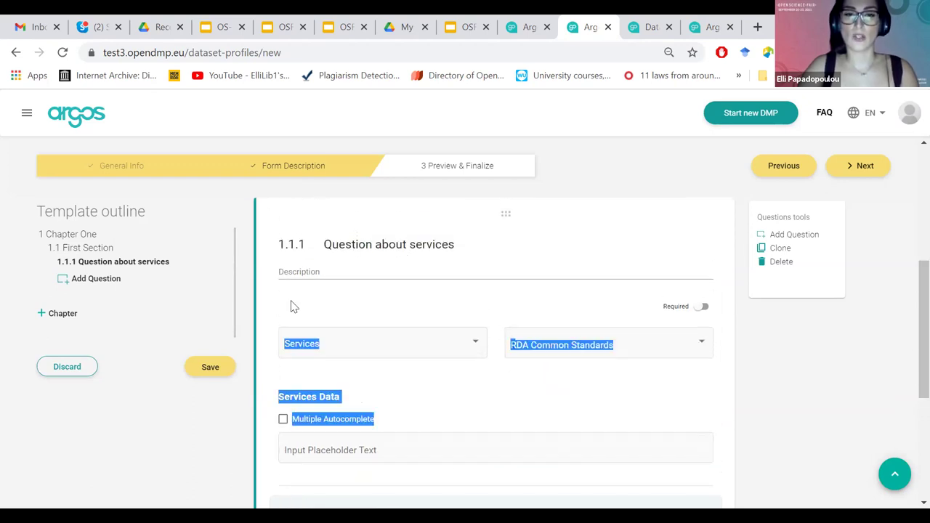
{"action": "left_click", "coordinate": [521, 417]}
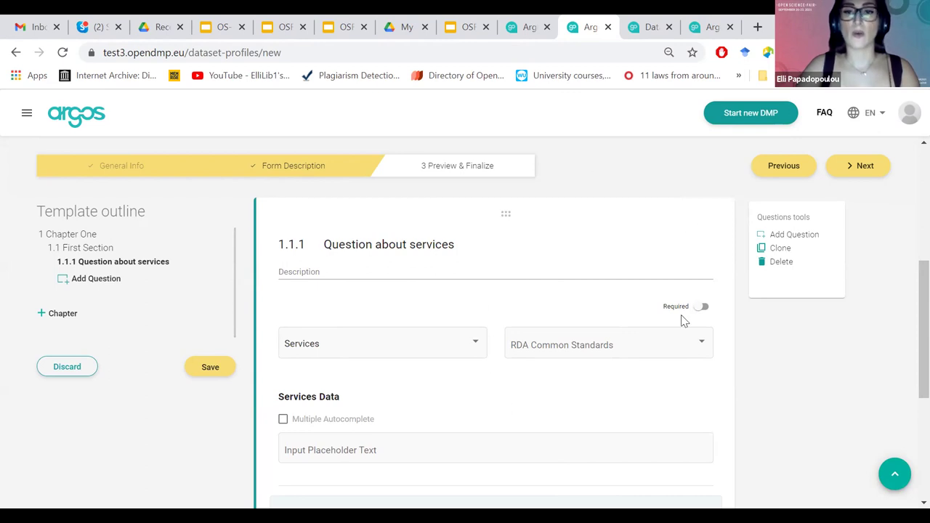
{"action": "left_click", "coordinate": [545, 354]}
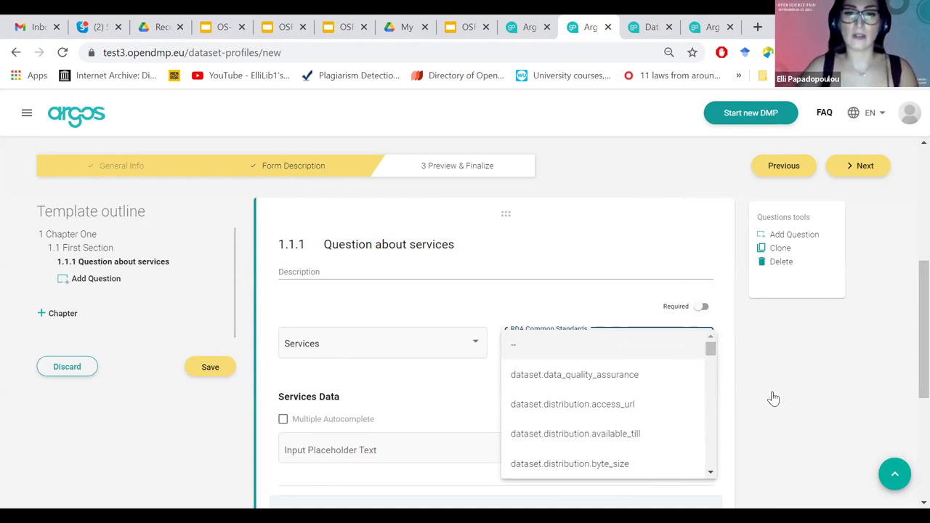
{"action": "left_click", "coordinate": [882, 364]}
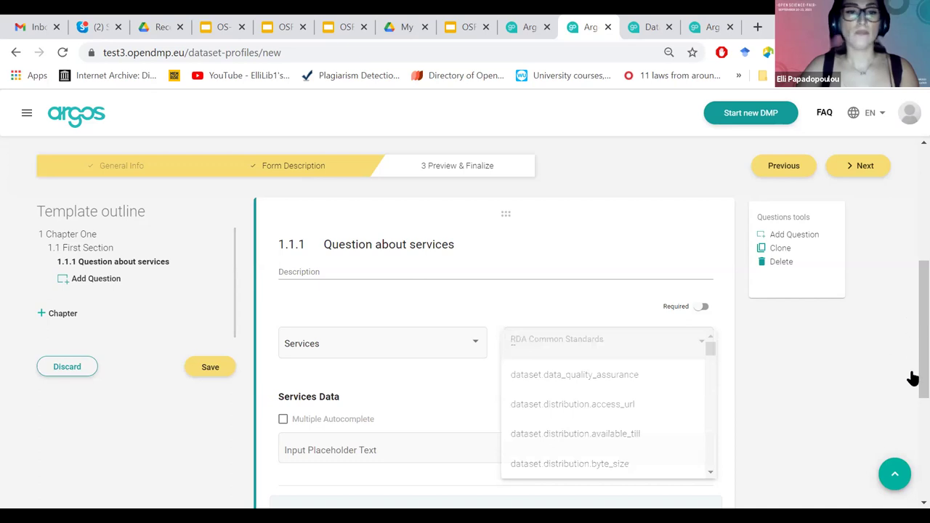
{"action": "scroll", "coordinate": [292, 287], "scroll_direction": "down", "scroll_amount": 2}
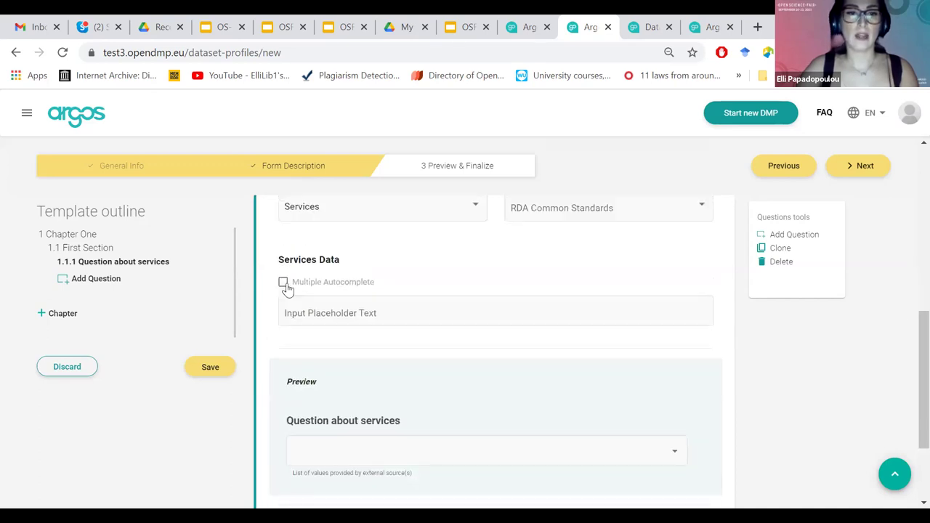
{"action": "left_click", "coordinate": [285, 287]}
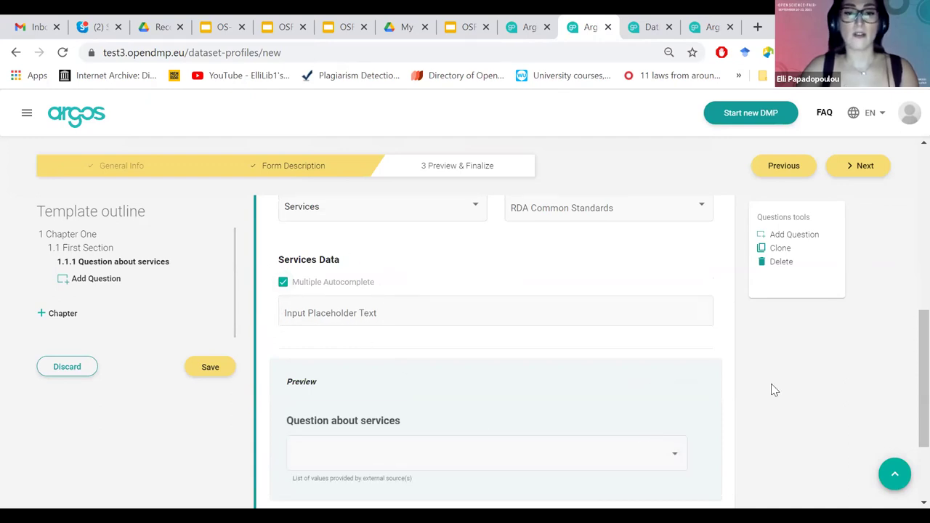
{"action": "scroll", "coordinate": [356, 342], "scroll_direction": "down", "scroll_amount": 1}
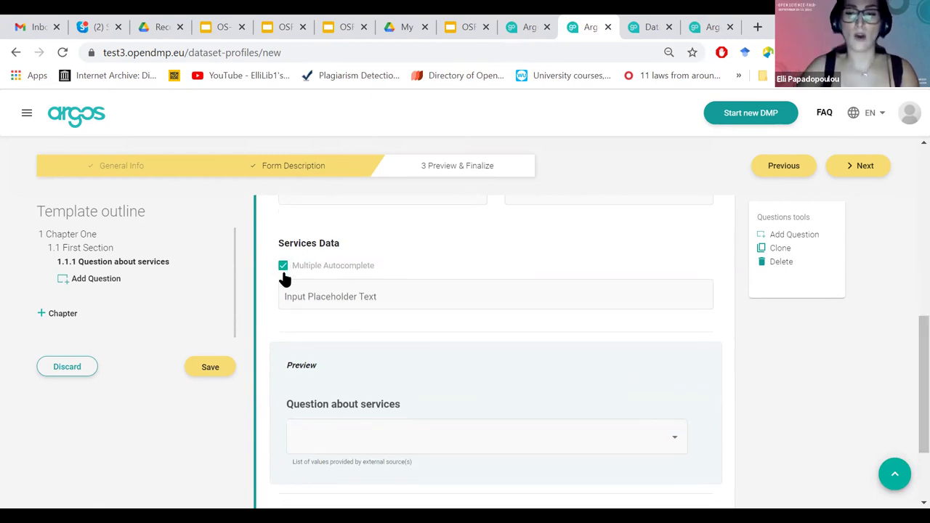
{"action": "scroll", "coordinate": [908, 388], "scroll_direction": "down", "scroll_amount": 1}
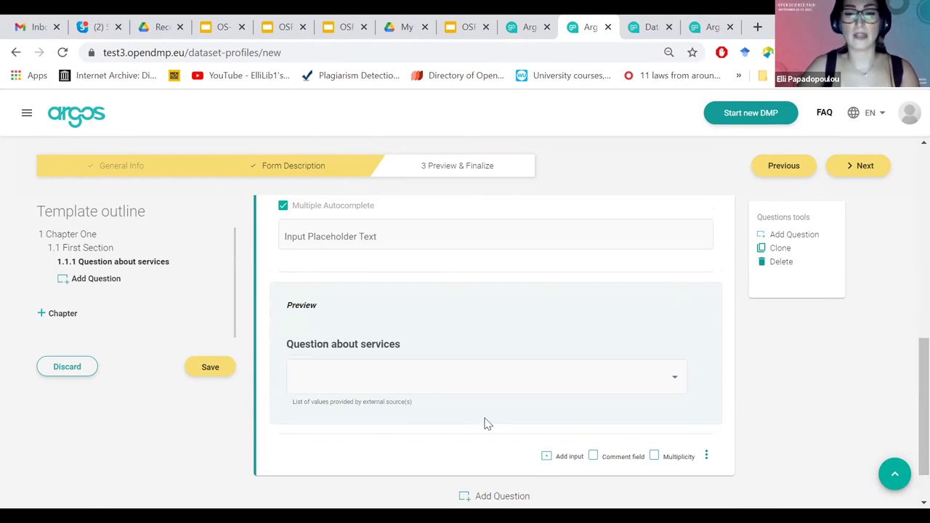
Add a Text Area input to the Services question and try it in the preview.
{"action": "left_click", "coordinate": [551, 458]}
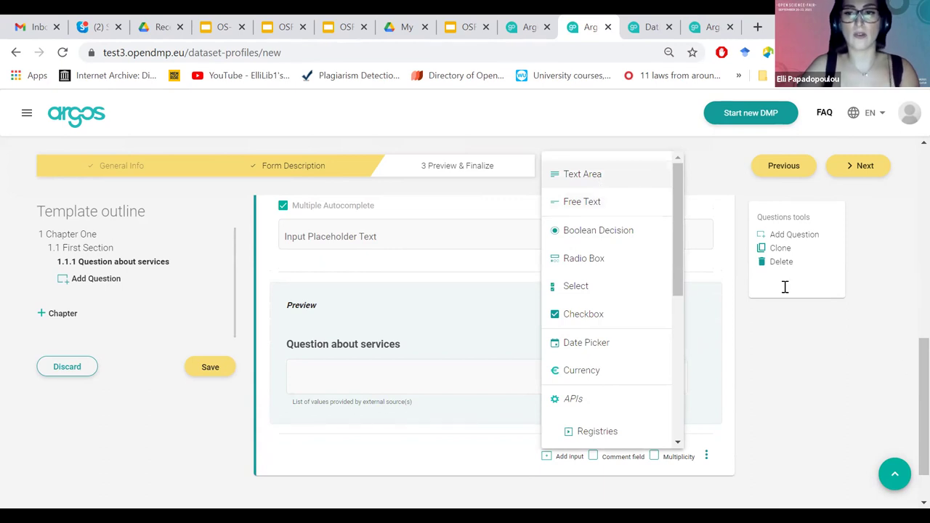
{"action": "left_click", "coordinate": [904, 365]}
{"action": "scroll", "coordinate": [907, 370], "scroll_direction": "down", "scroll_amount": 2}
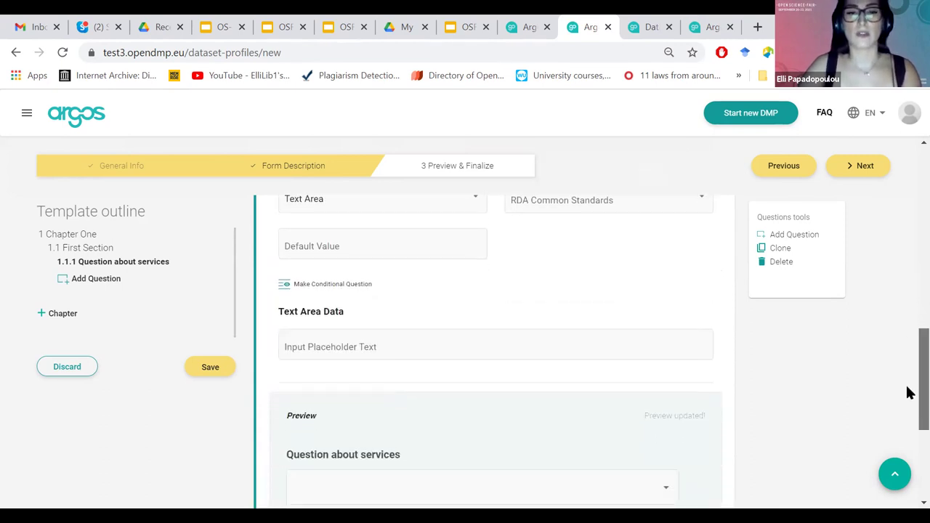
{"action": "scroll", "coordinate": [907, 396], "scroll_direction": "down", "scroll_amount": 2}
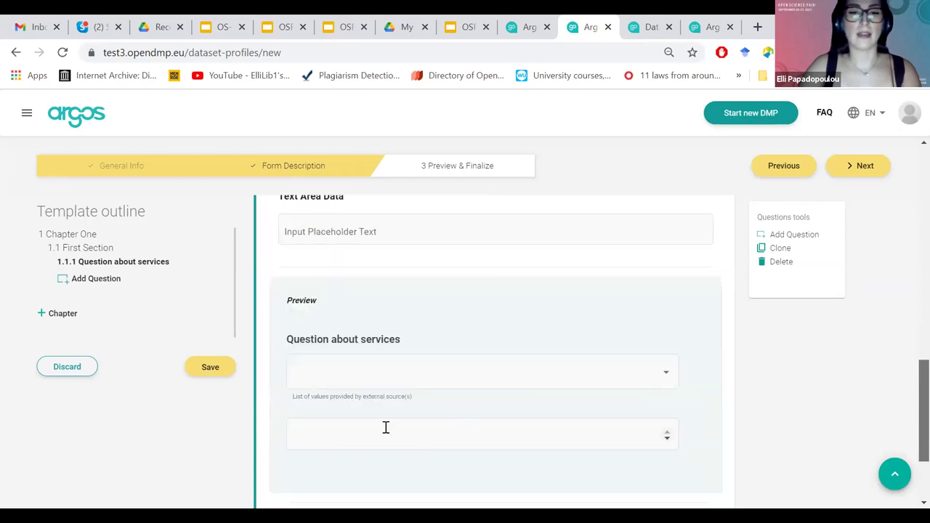
{"action": "left_click", "coordinate": [545, 425]}
{"action": "left_click", "coordinate": [908, 404]}
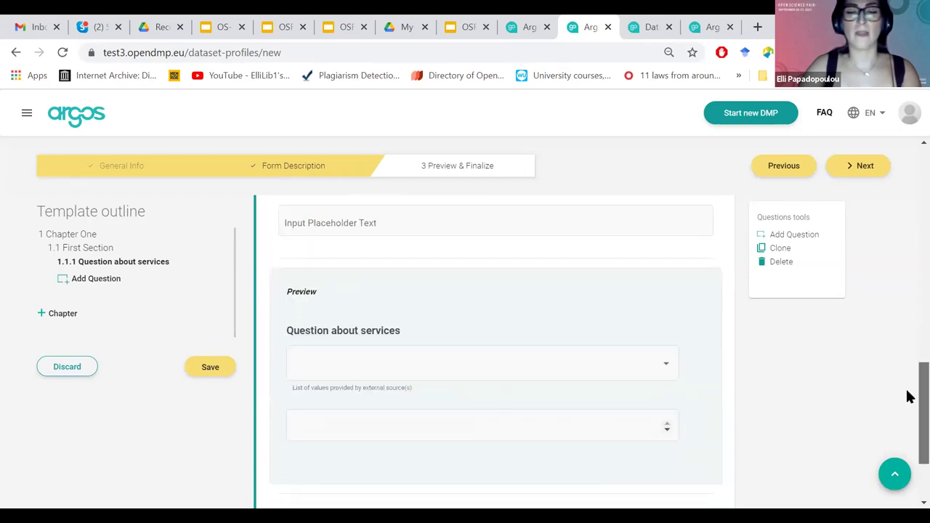
{"action": "scroll", "coordinate": [907, 392], "scroll_direction": "up", "scroll_amount": 1}
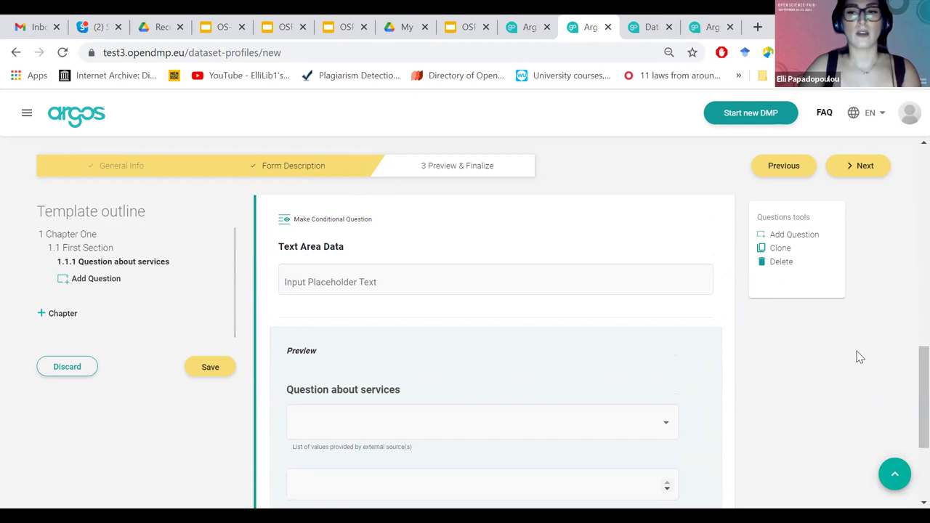
Give the text input the placeholder 'Please specify'.
{"action": "left_click", "coordinate": [494, 270]}
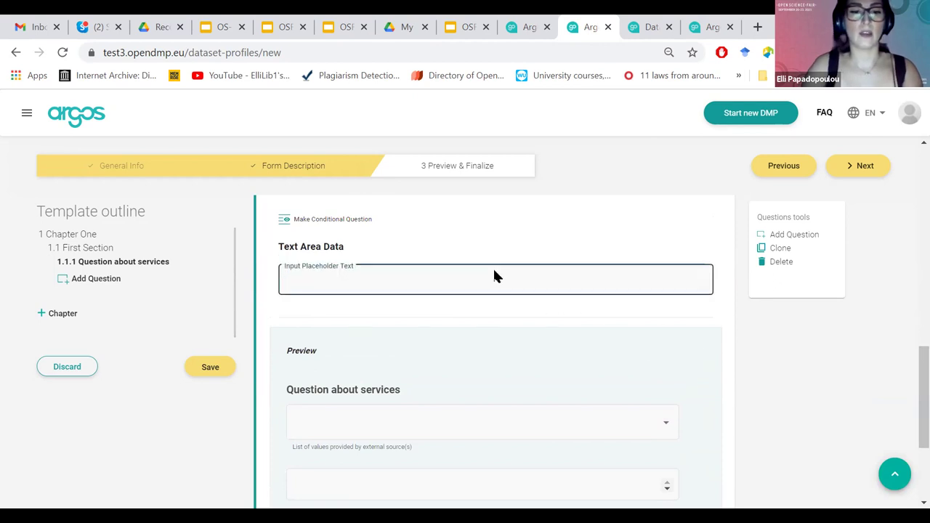
{"action": "type", "text": "Add"}
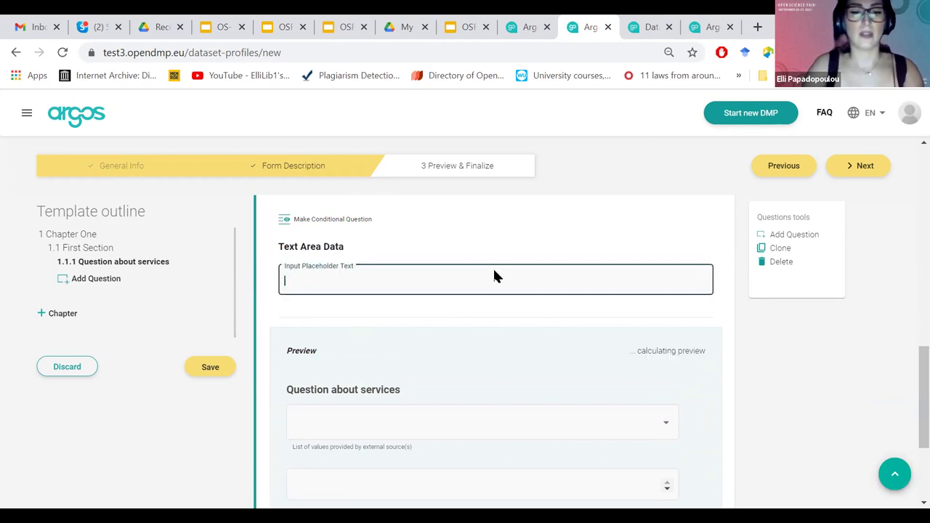
{"action": "type", "text": "Please specify"}
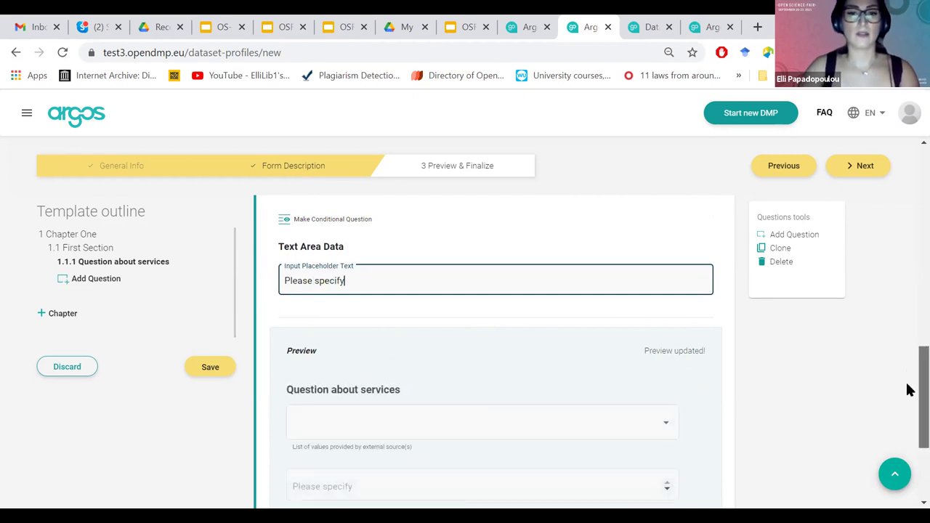
{"action": "scroll", "coordinate": [908, 382], "scroll_direction": "down", "scroll_amount": 1}
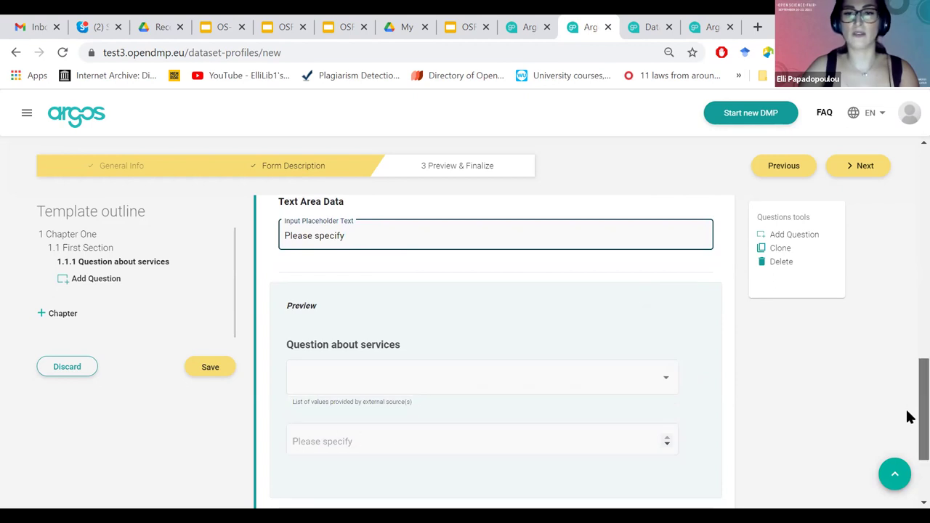
{"action": "scroll", "coordinate": [908, 392], "scroll_direction": "up", "scroll_amount": 3}
{"action": "scroll", "coordinate": [907, 354], "scroll_direction": "up", "scroll_amount": 2}
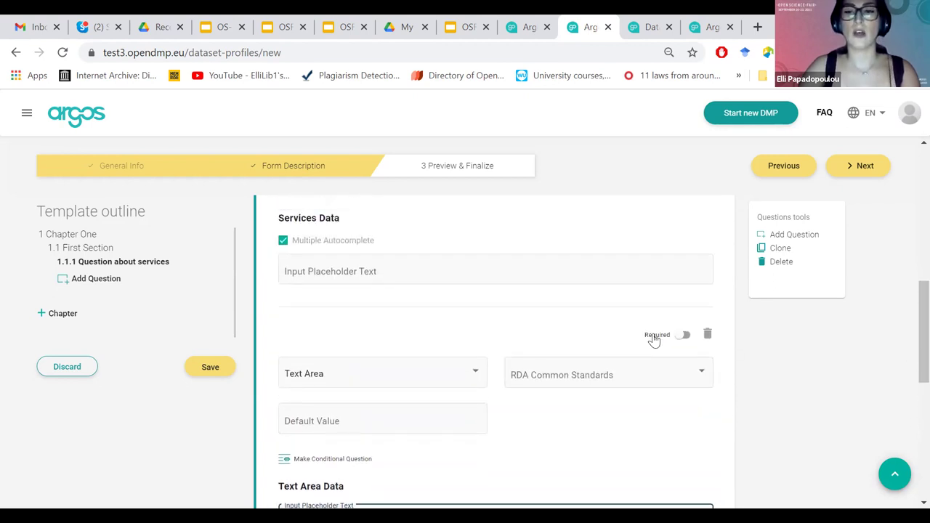
Make the text area input required and the Services question optional.
{"action": "left_click", "coordinate": [679, 333]}
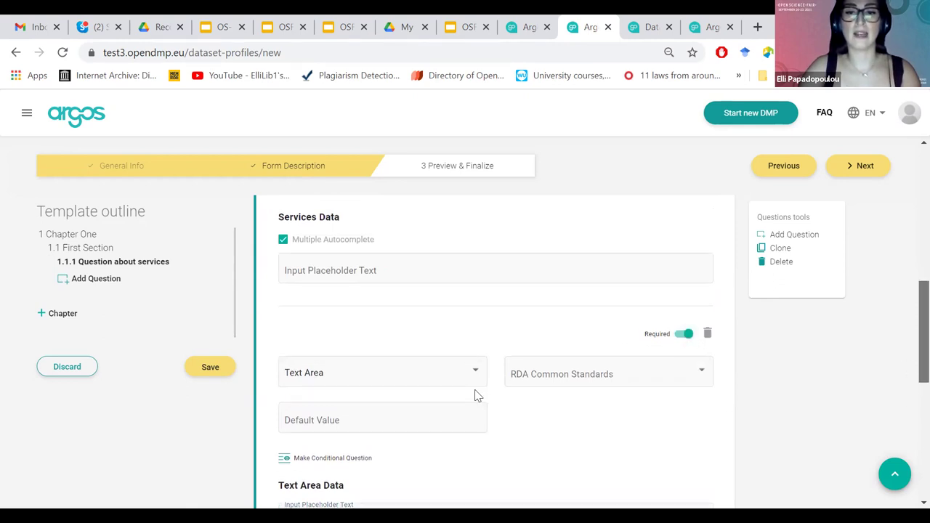
{"action": "scroll", "coordinate": [475, 395], "scroll_direction": "down", "scroll_amount": 4}
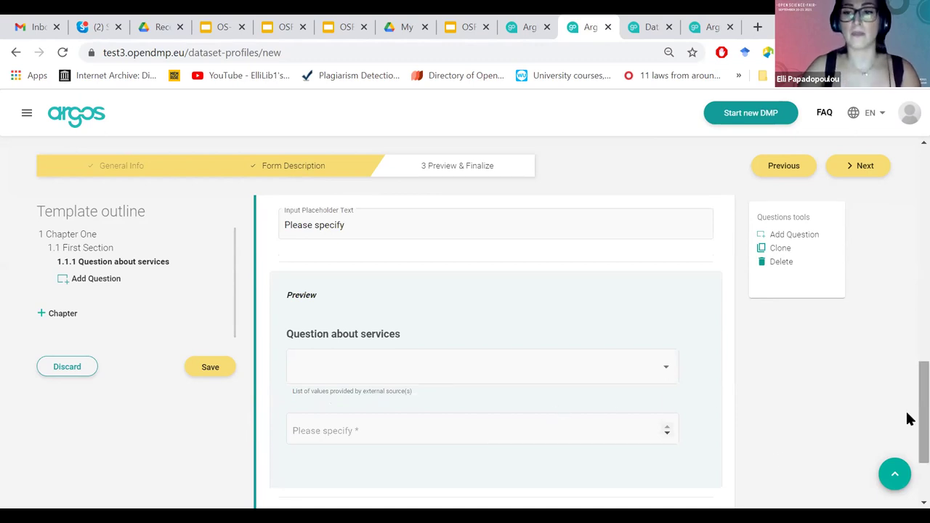
{"action": "scroll", "coordinate": [907, 408], "scroll_direction": "up", "scroll_amount": 1}
{"action": "scroll", "coordinate": [907, 408], "scroll_direction": "up", "scroll_amount": 7}
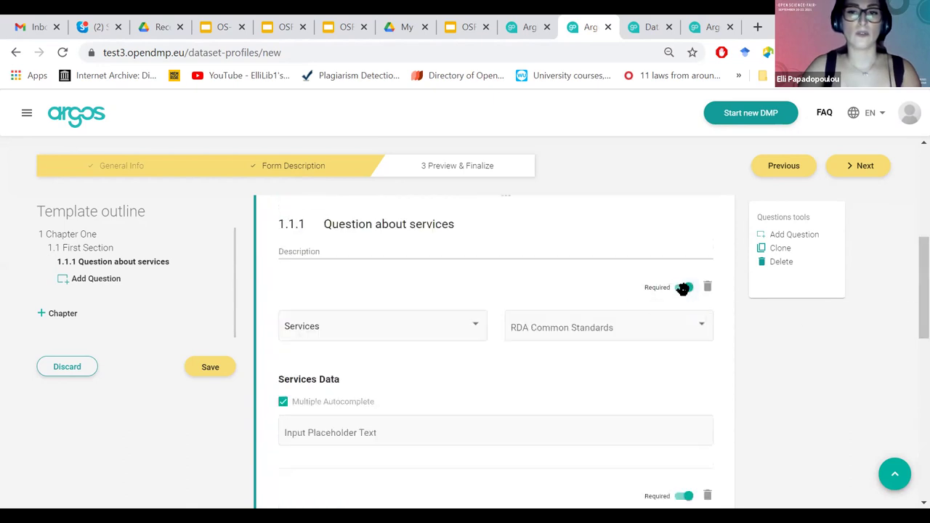
{"action": "left_click", "coordinate": [681, 287]}
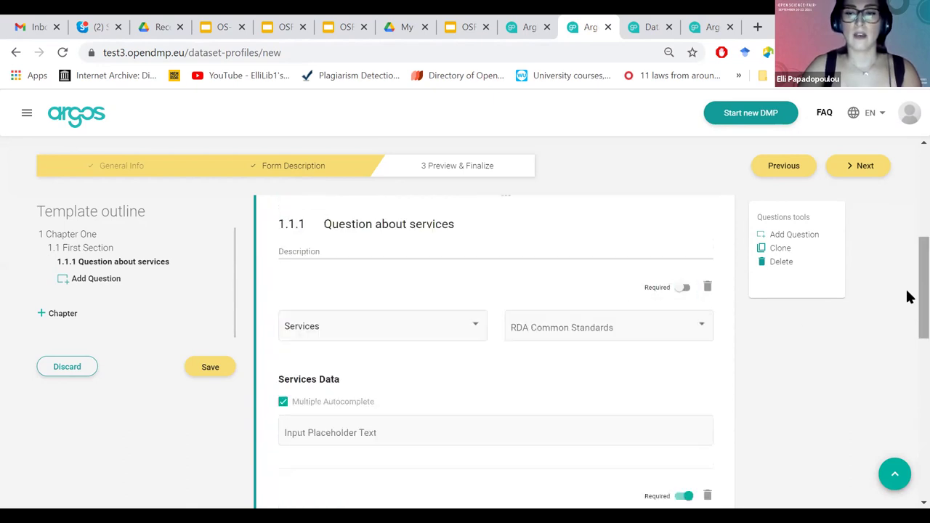
{"action": "scroll", "coordinate": [534, 338], "scroll_direction": "down", "scroll_amount": 3}
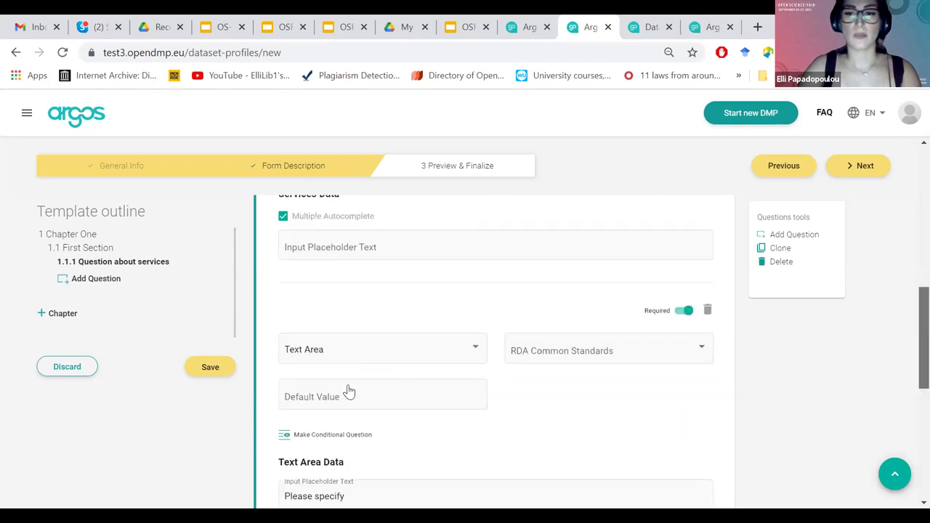
{"action": "scroll", "coordinate": [348, 392], "scroll_direction": "down", "scroll_amount": 1}
Add a trial condition to the text area input.
{"action": "left_click", "coordinate": [349, 391]}
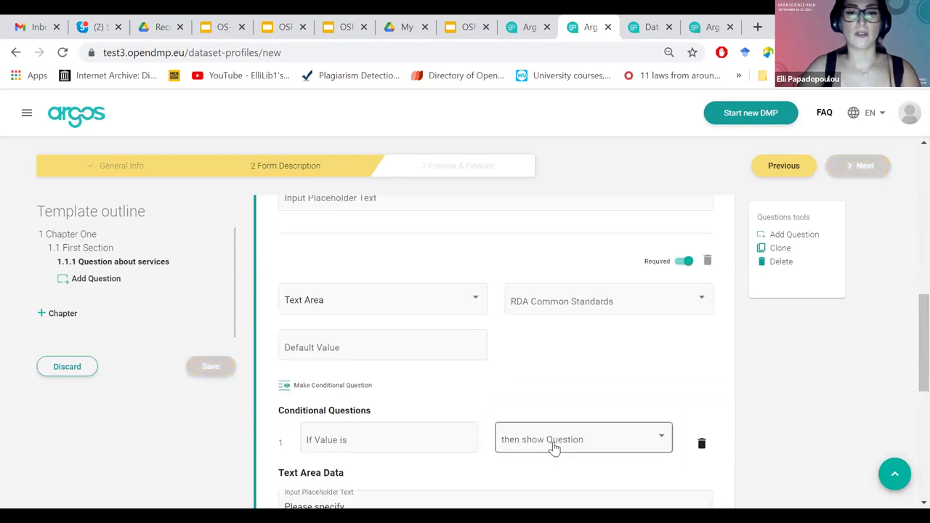
{"action": "left_click", "coordinate": [448, 440]}
{"action": "scroll", "coordinate": [908, 370], "scroll_direction": "down", "scroll_amount": 2}
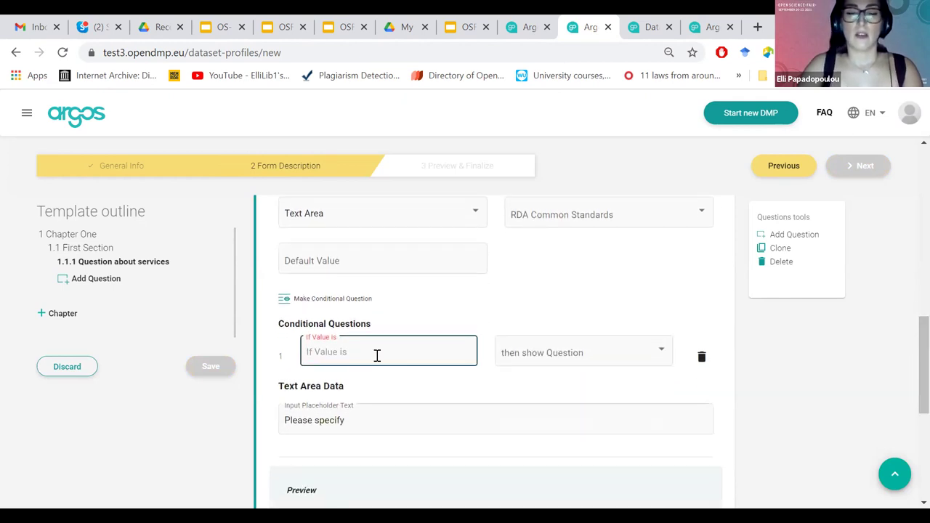
{"action": "scroll", "coordinate": [518, 289], "scroll_direction": "up", "scroll_amount": 2}
{"action": "scroll", "coordinate": [519, 293], "scroll_direction": "up", "scroll_amount": 2}
Change the question to a Boolean Decision and remove the text area's condition.
{"action": "left_click", "coordinate": [421, 267]}
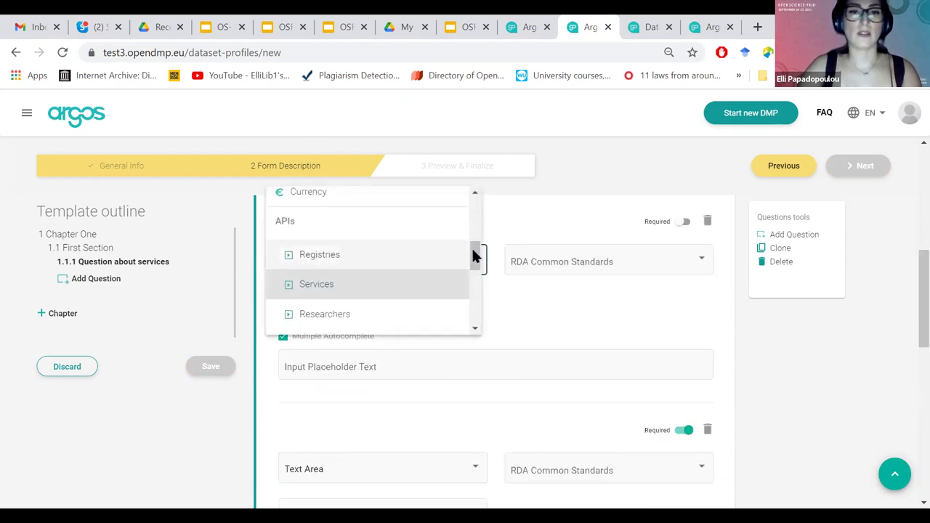
{"action": "left_click_drag", "start_coordinate": [473, 255], "coordinate": [471, 203]}
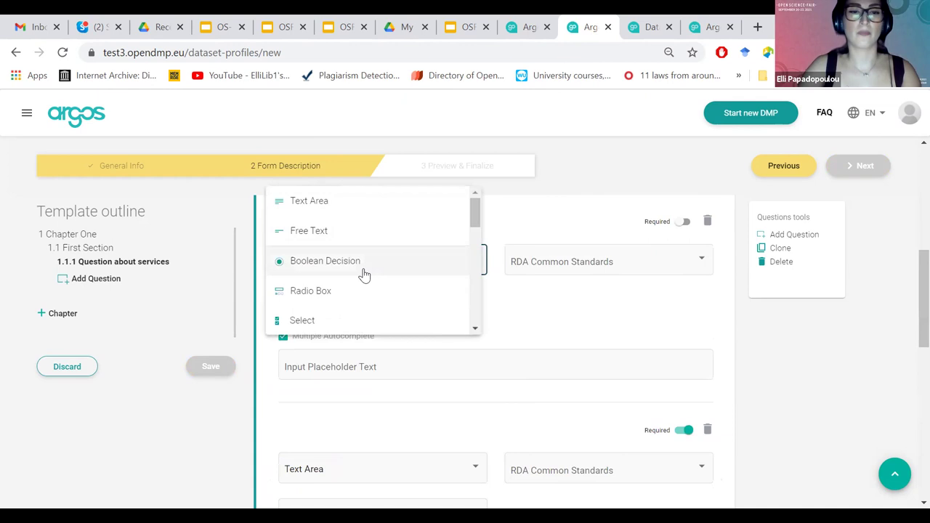
{"action": "left_click", "coordinate": [362, 269]}
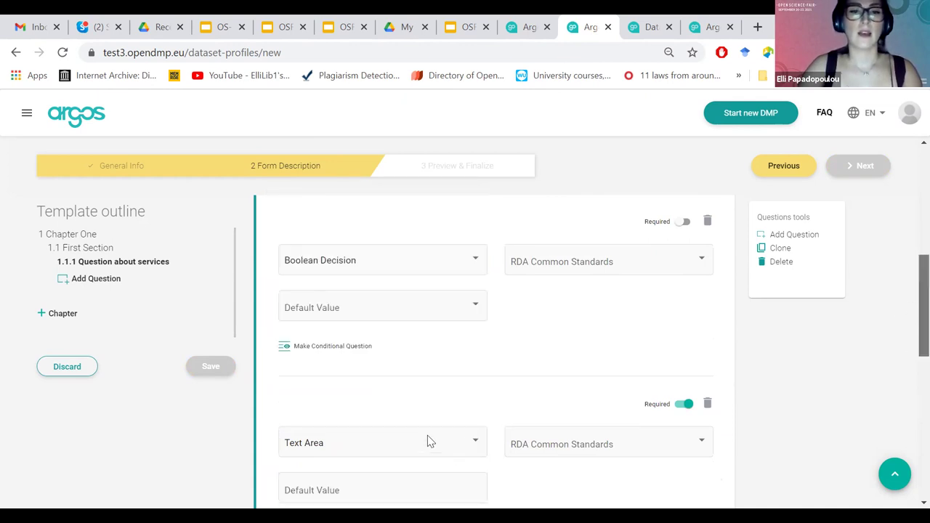
{"action": "scroll", "coordinate": [428, 435], "scroll_direction": "down", "scroll_amount": 2}
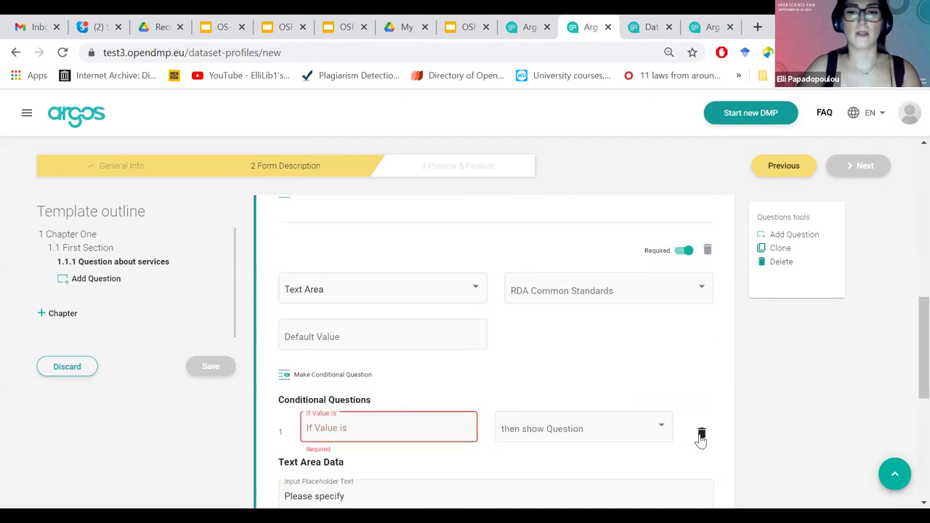
{"action": "left_click", "coordinate": [701, 436]}
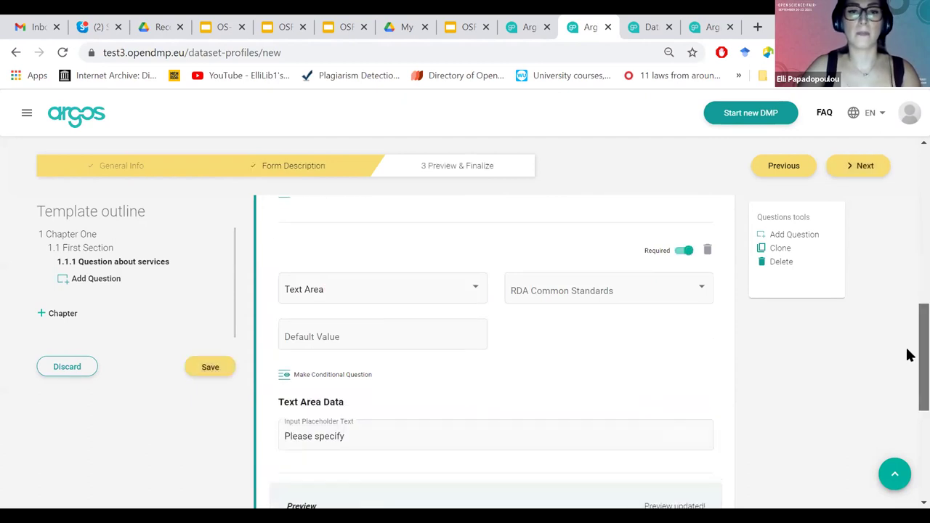
{"action": "scroll", "coordinate": [907, 356], "scroll_direction": "up", "scroll_amount": 1}
{"action": "scroll", "coordinate": [907, 359], "scroll_direction": "up", "scroll_amount": 1}
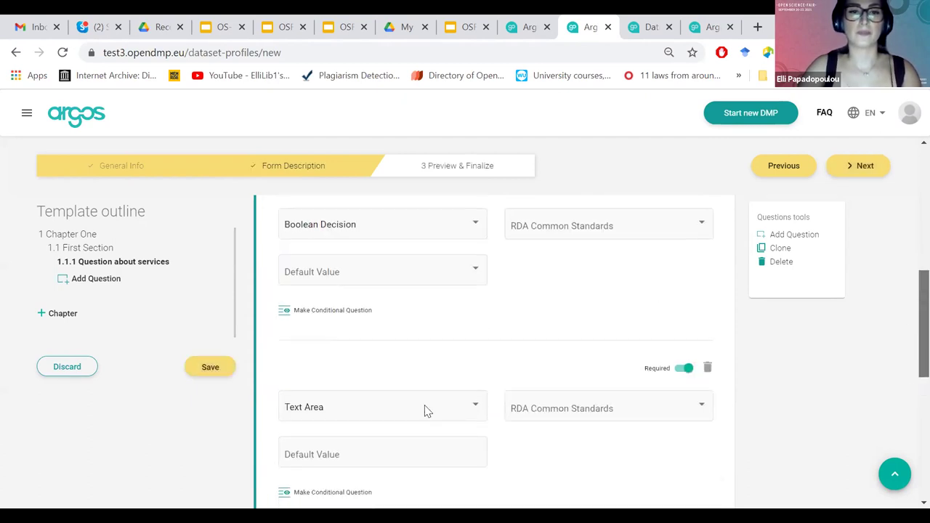
{"action": "scroll", "coordinate": [356, 412], "scroll_direction": "up", "scroll_amount": 2}
Add a condition that reveals the 'Please specify' input when the answer is Yes.
{"action": "left_click", "coordinate": [332, 401]}
{"action": "left_click", "coordinate": [450, 462]}
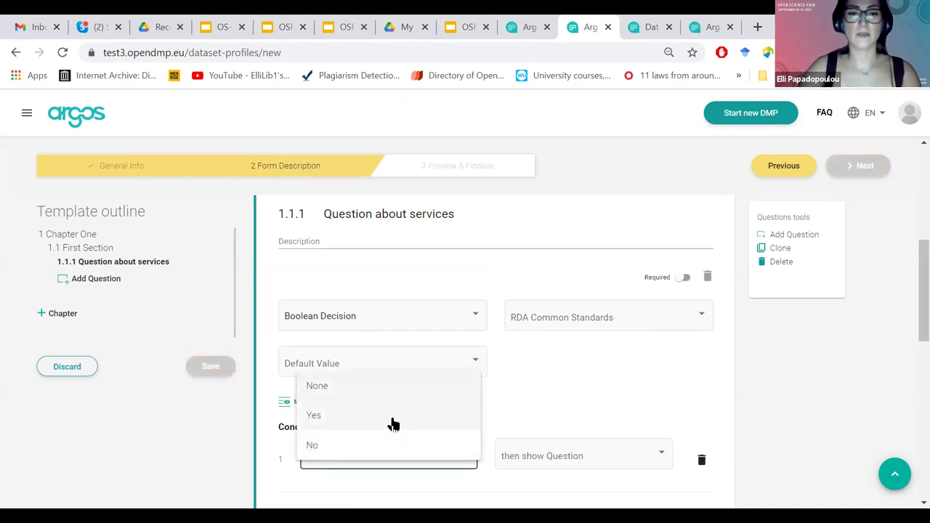
{"action": "left_click", "coordinate": [390, 416]}
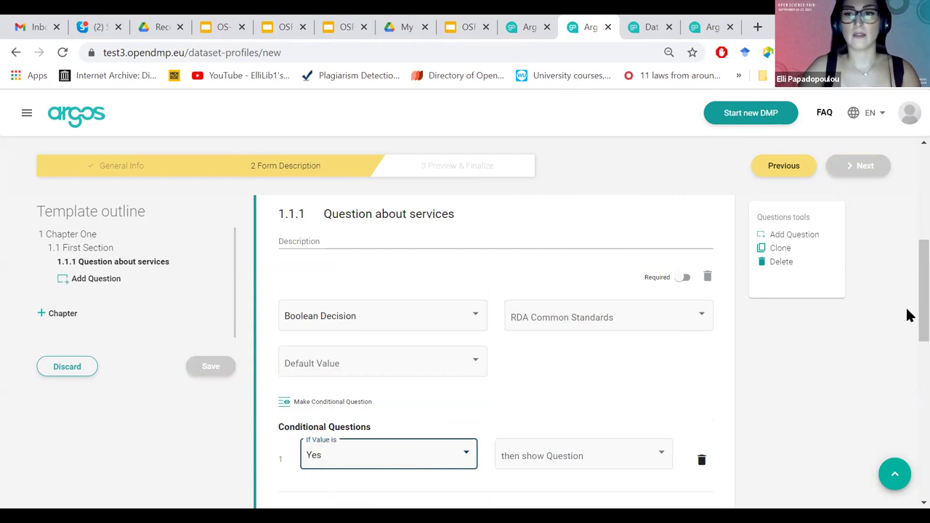
{"action": "scroll", "coordinate": [909, 315], "scroll_direction": "down", "scroll_amount": 2}
{"action": "left_click", "coordinate": [585, 356]}
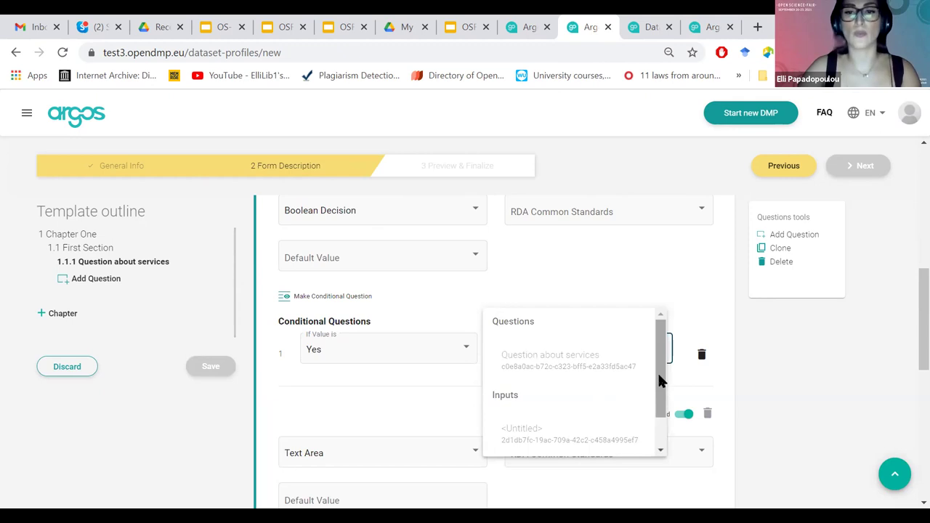
{"action": "left_click_drag", "start_coordinate": [660, 380], "coordinate": [660, 405]}
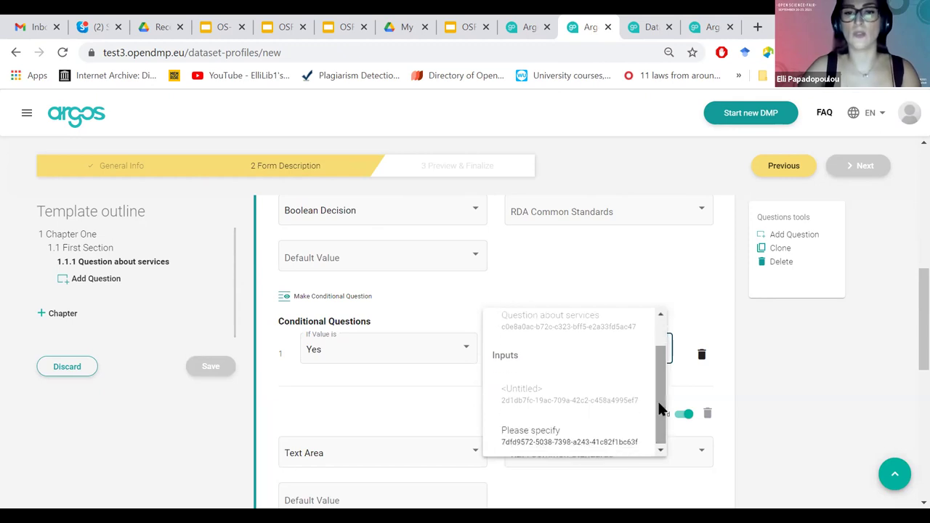
{"action": "left_click", "coordinate": [574, 420]}
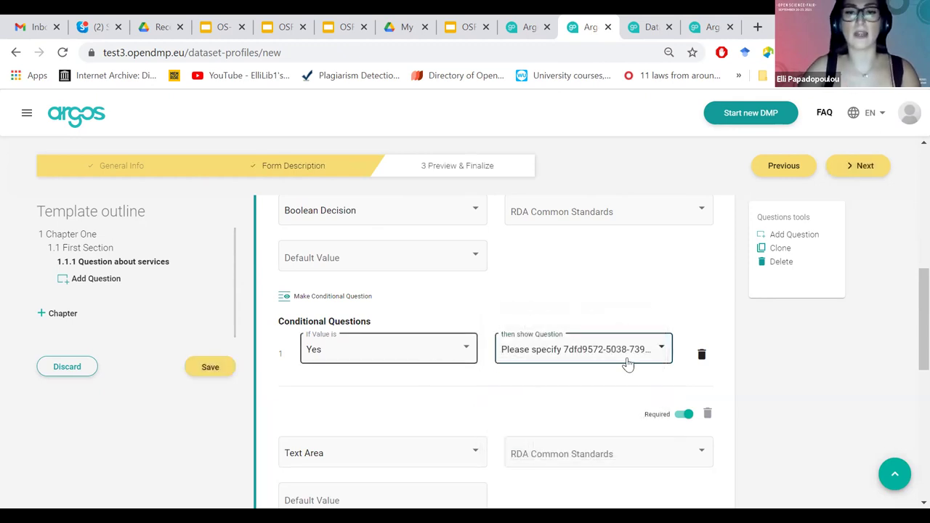
{"action": "scroll", "coordinate": [908, 341], "scroll_direction": "down", "scroll_amount": 3}
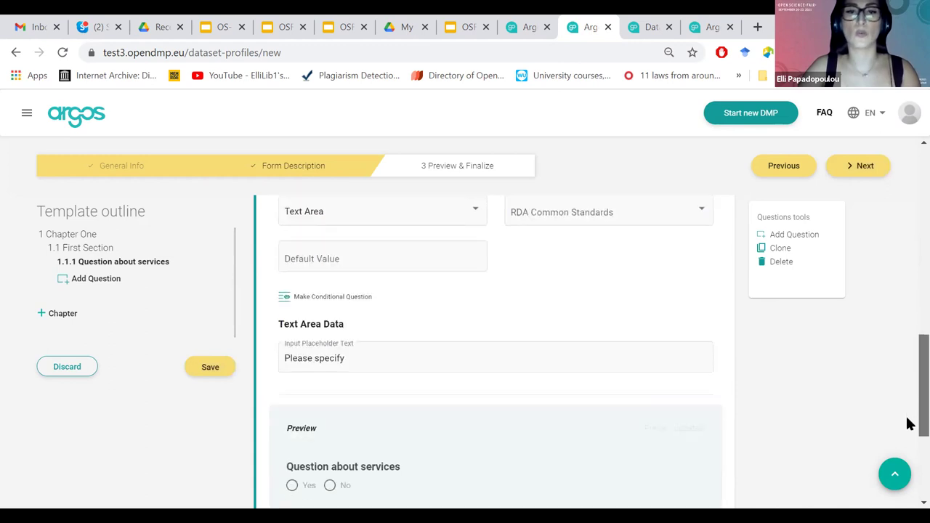
{"action": "scroll", "coordinate": [864, 429], "scroll_direction": "down", "scroll_amount": 2}
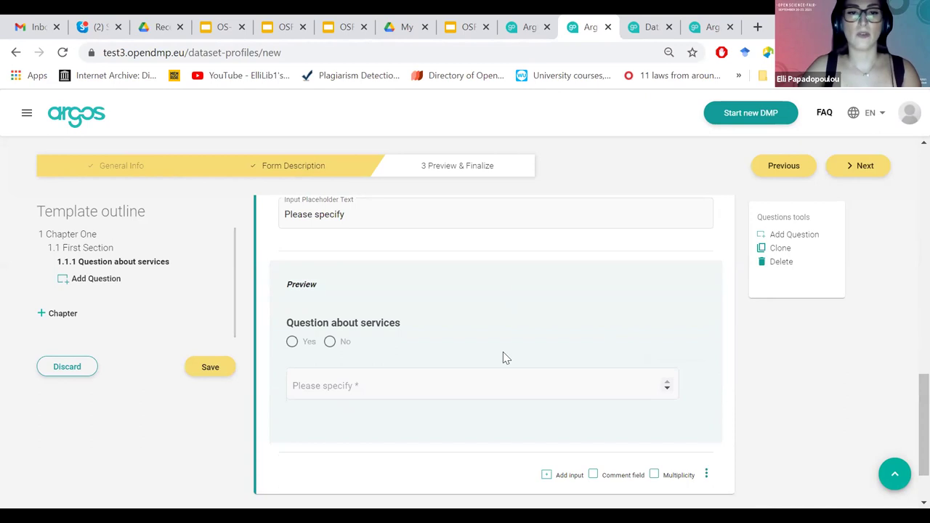
Test Yes, No and 'Please specify' in the preview and check description display options.
{"action": "left_click", "coordinate": [384, 380]}
{"action": "left_click", "coordinate": [292, 345]}
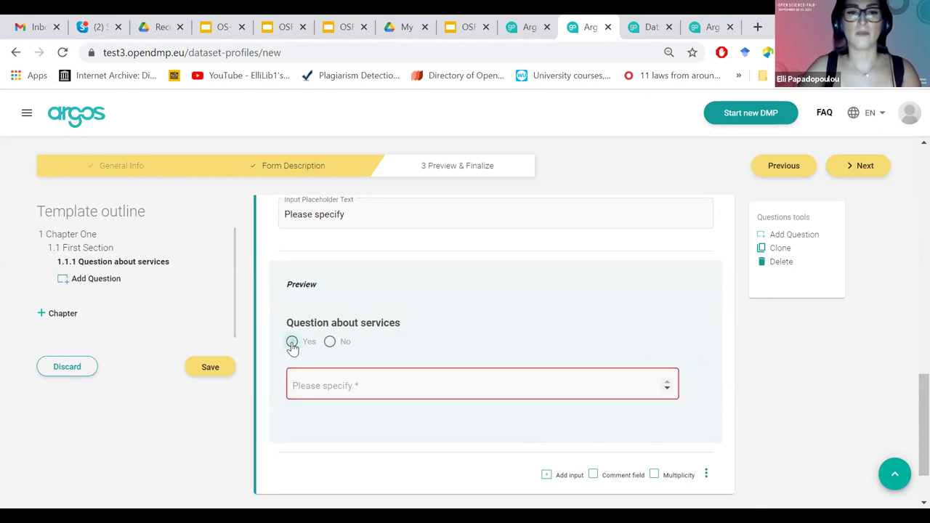
{"action": "left_click", "coordinate": [330, 343]}
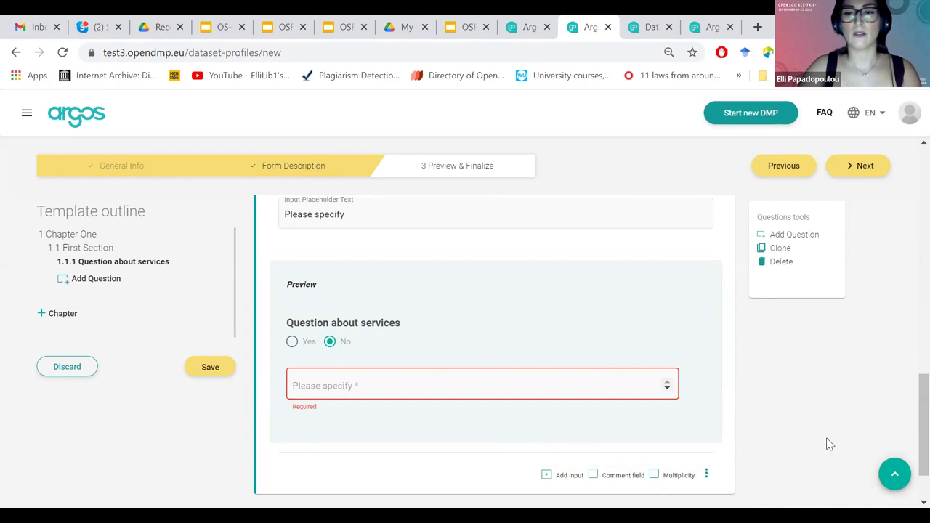
{"action": "left_click", "coordinate": [705, 476]}
{"action": "left_click", "coordinate": [846, 394]}
{"action": "scroll", "coordinate": [909, 308], "scroll_direction": "up", "scroll_amount": 1}
{"action": "scroll", "coordinate": [909, 291], "scroll_direction": "up", "scroll_amount": 10}
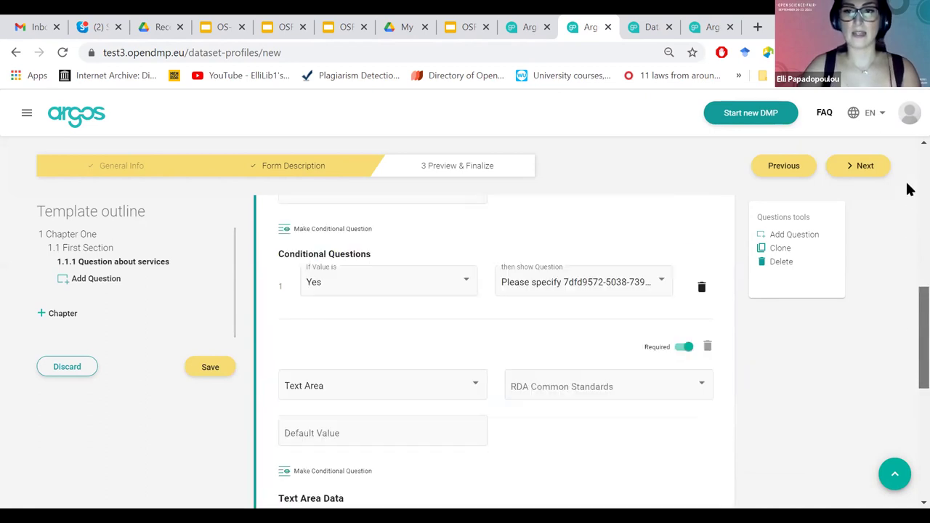
{"action": "scroll", "coordinate": [541, 215], "scroll_direction": "up", "scroll_amount": 1}
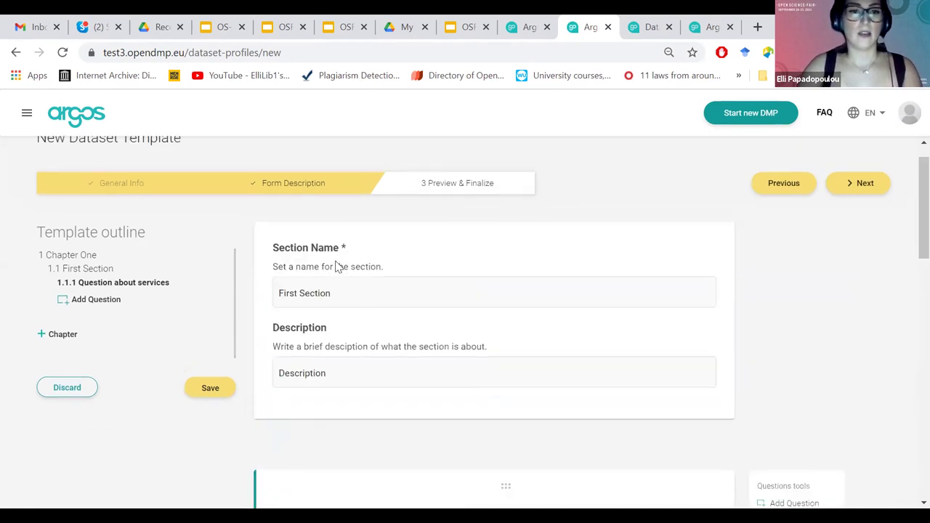
{"action": "left_click", "coordinate": [210, 389]}
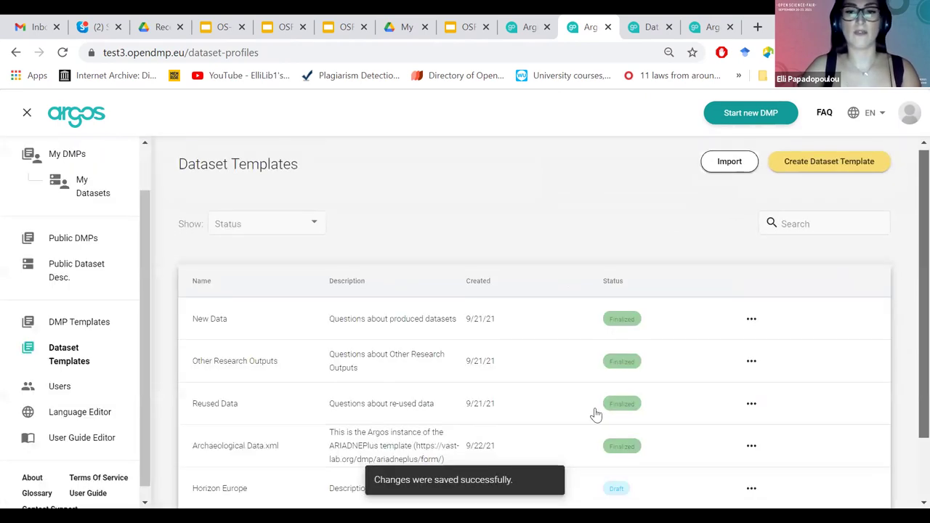
{"action": "scroll", "coordinate": [596, 415], "scroll_direction": "down", "scroll_amount": 2}
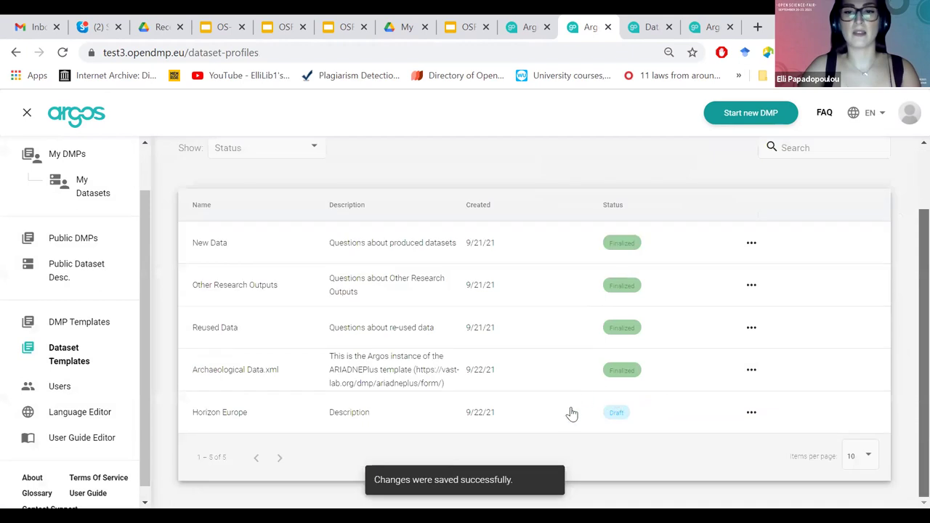
{"action": "left_click", "coordinate": [752, 412]}
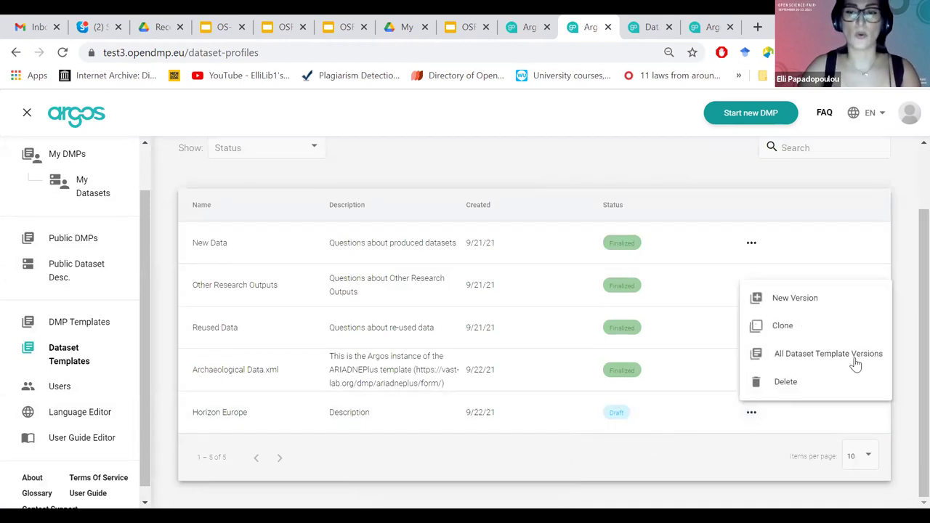
{"action": "left_click", "coordinate": [751, 412]}
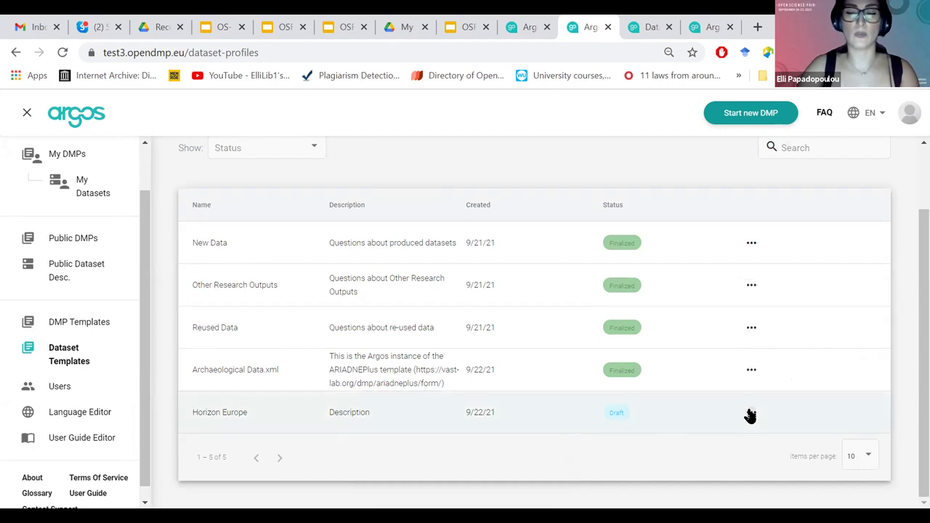
{"action": "left_click", "coordinate": [751, 412]}
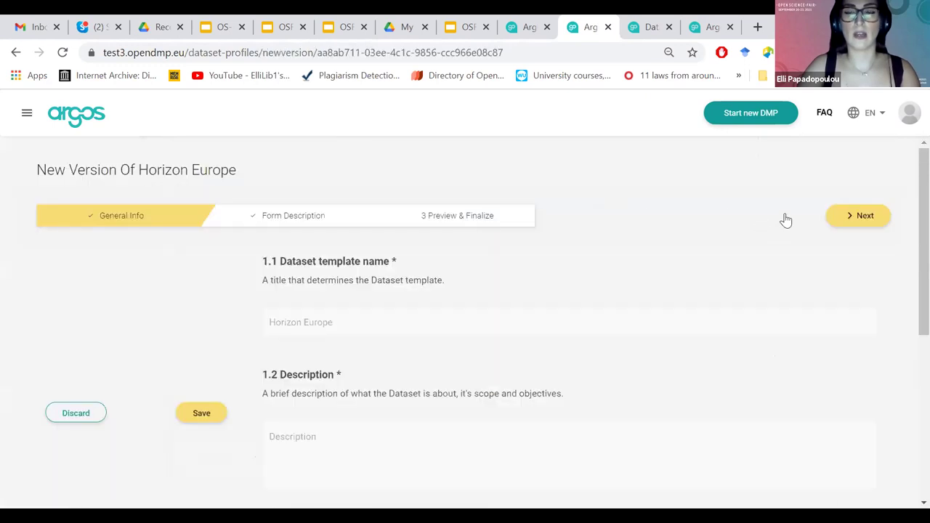
{"action": "left_click", "coordinate": [841, 228]}
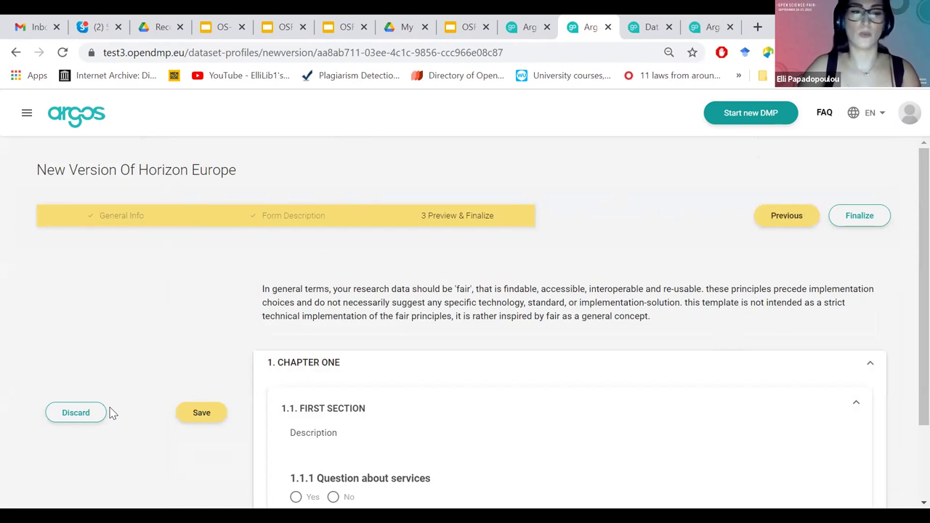
{"action": "left_click", "coordinate": [80, 413]}
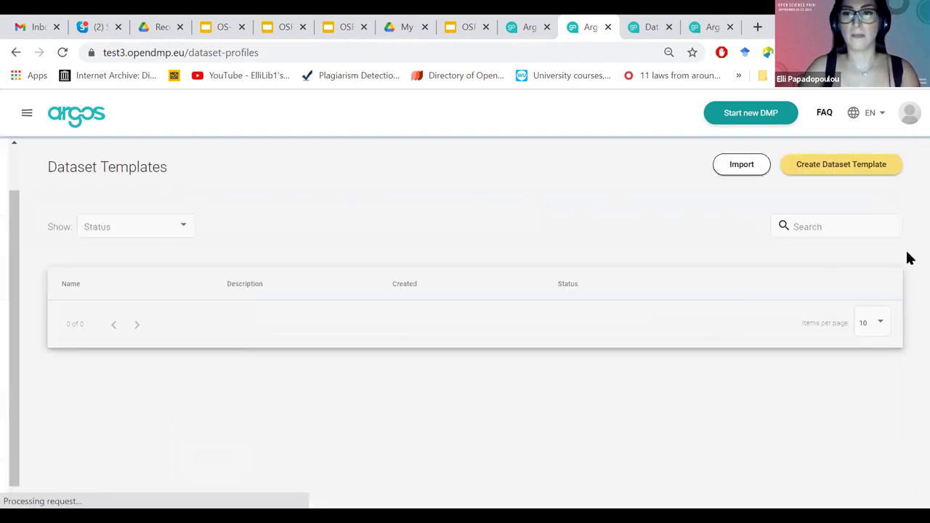
Go to the test3.opendmp.eu Argos site.
{"action": "mouse_move", "coordinate": [42, 224]}
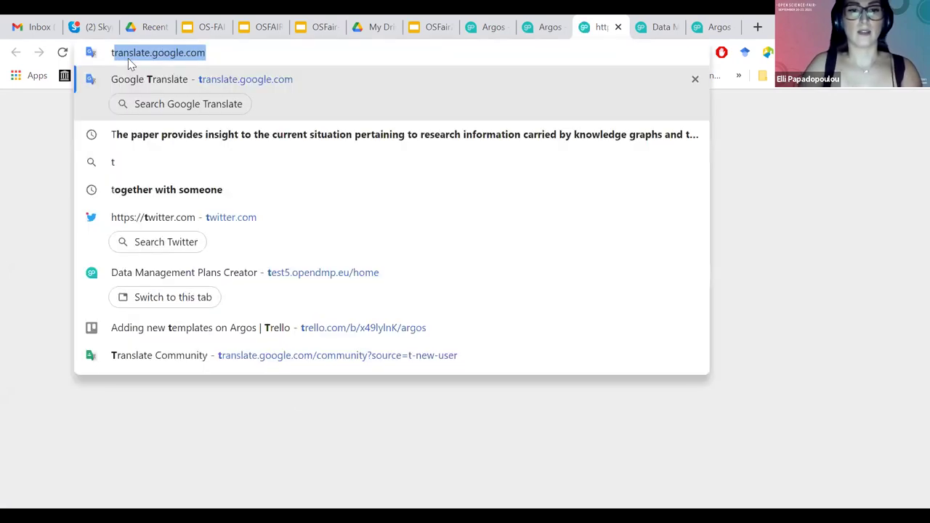
{"action": "type", "text": "est3"}
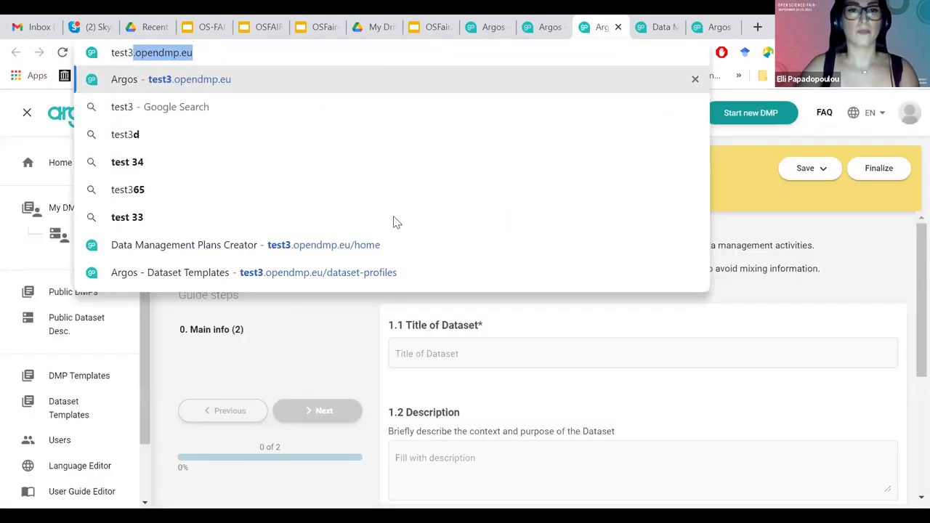
{"action": "key", "text": "Return"}
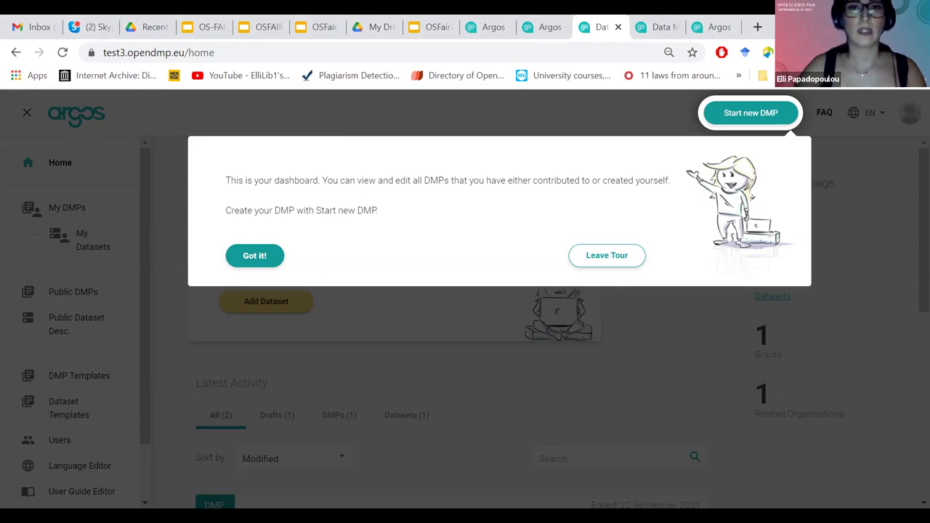
Dismiss the dashboard tour and open the Dataset-Reused data overview.
{"action": "left_click", "coordinate": [606, 256]}
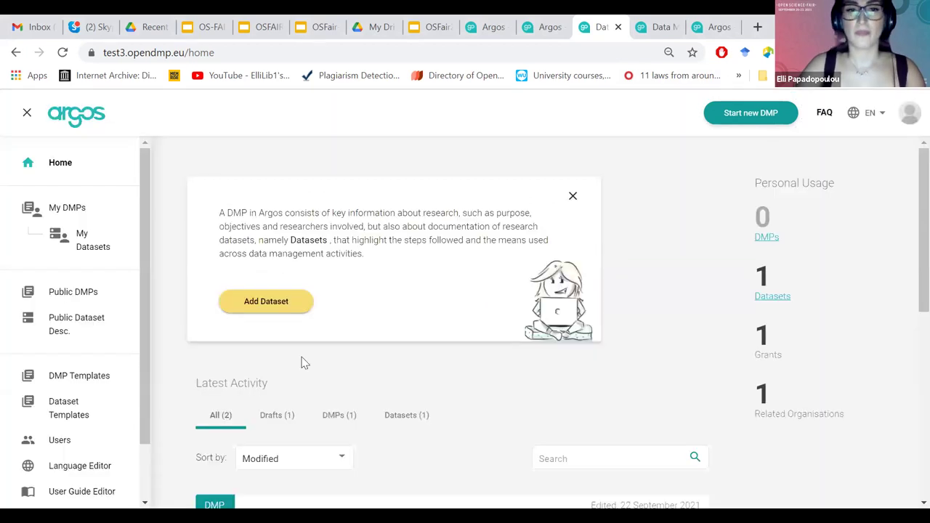
{"action": "scroll", "coordinate": [908, 357], "scroll_direction": "down", "scroll_amount": 3}
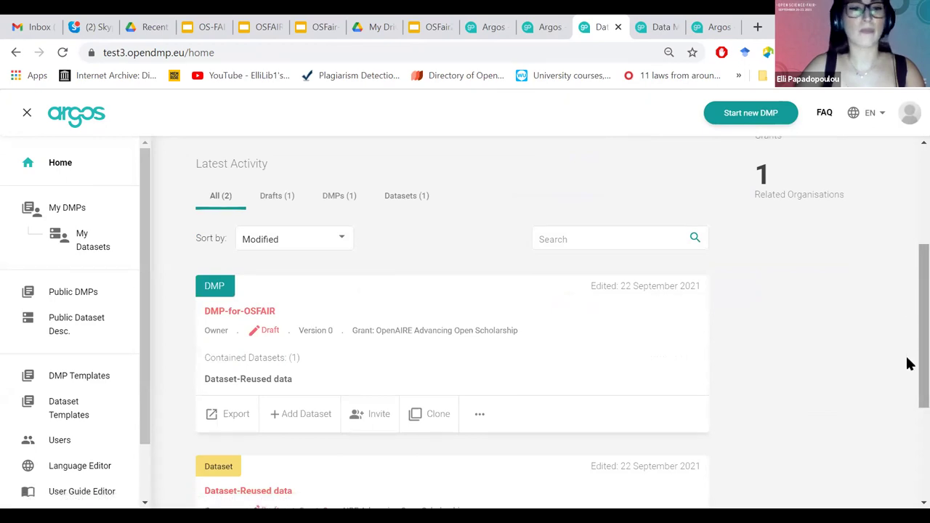
{"action": "scroll", "coordinate": [908, 364], "scroll_direction": "down", "scroll_amount": 2}
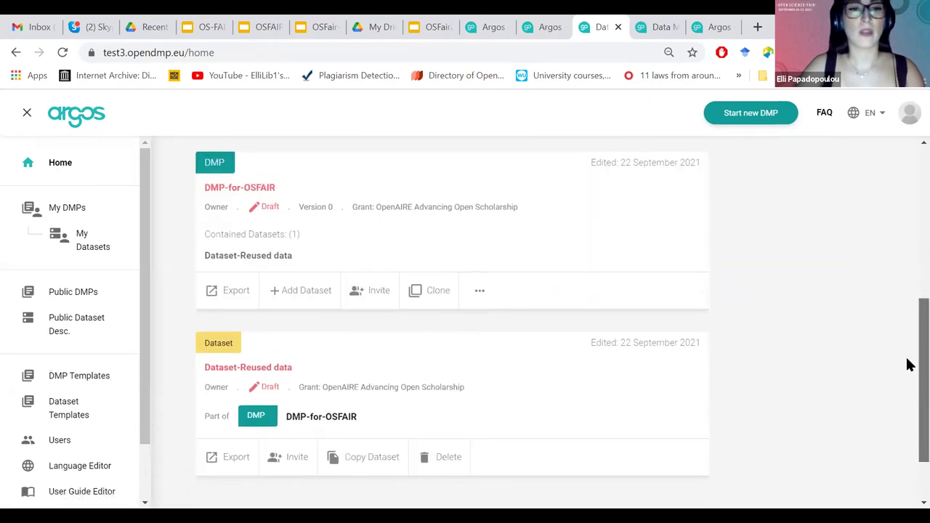
{"action": "left_click", "coordinate": [392, 364]}
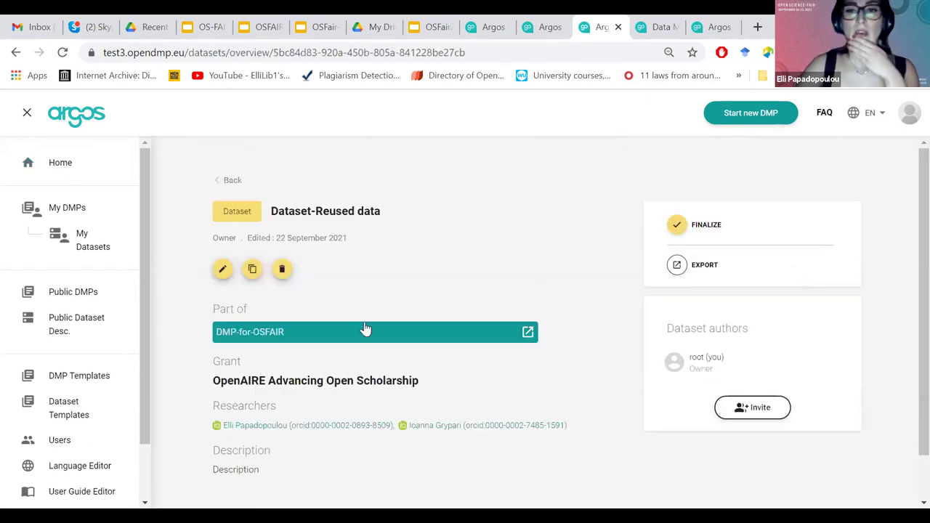
Start finalizing Dataset-Reused data and jump to its Reused Data section in the editor.
{"action": "left_click", "coordinate": [675, 226]}
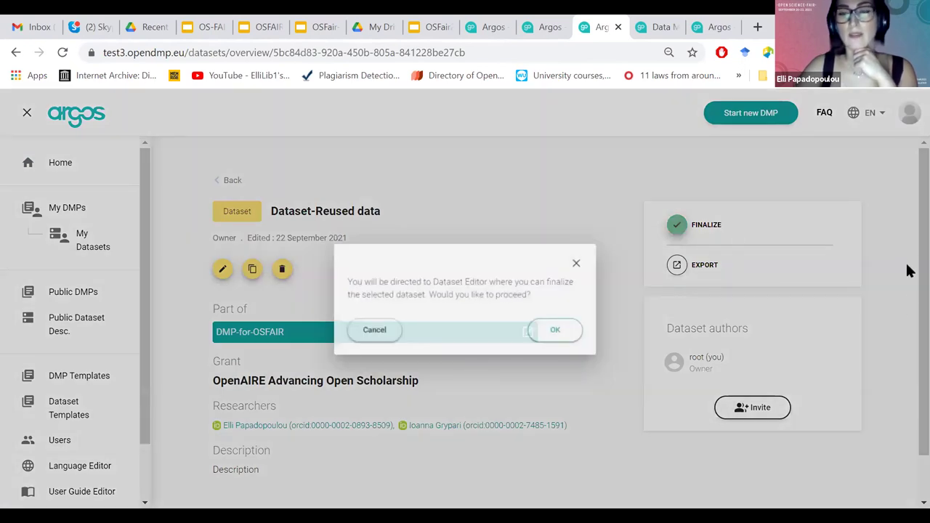
{"action": "scroll", "coordinate": [908, 270], "scroll_direction": "down", "scroll_amount": 3}
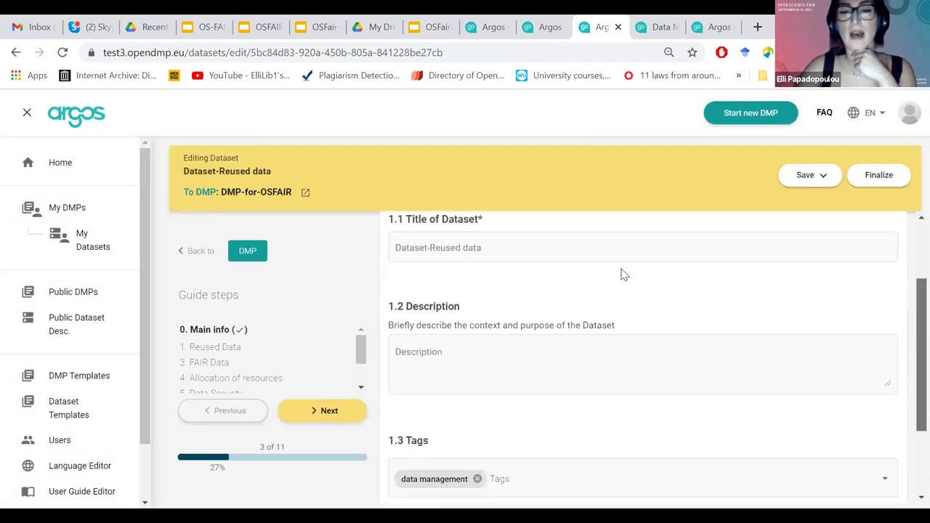
{"action": "scroll", "coordinate": [586, 269], "scroll_direction": "up", "scroll_amount": 1}
{"action": "left_click", "coordinate": [478, 267]}
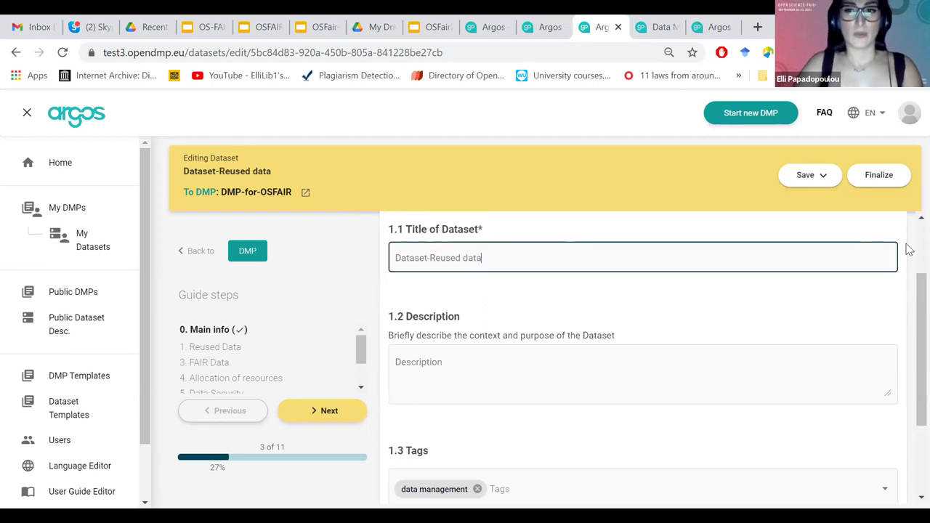
{"action": "left_click", "coordinate": [235, 353]}
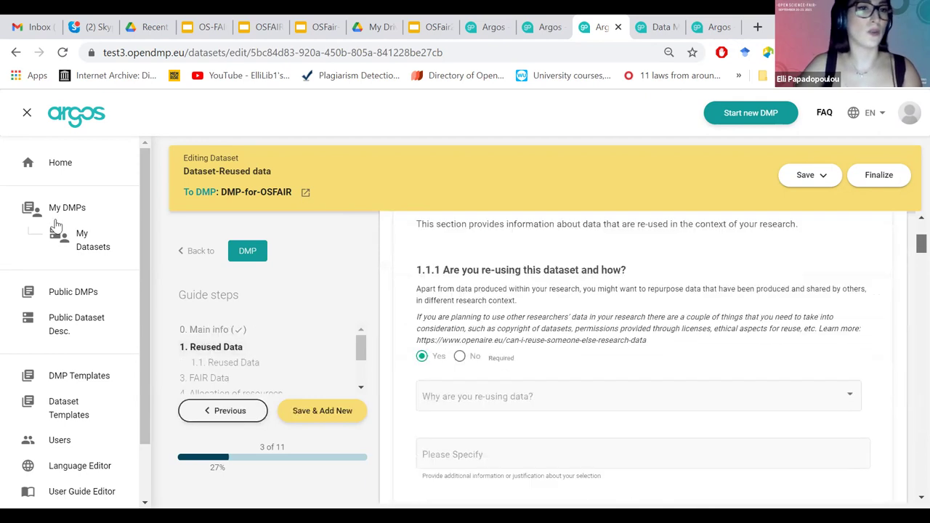
{"action": "left_click", "coordinate": [177, 52]}
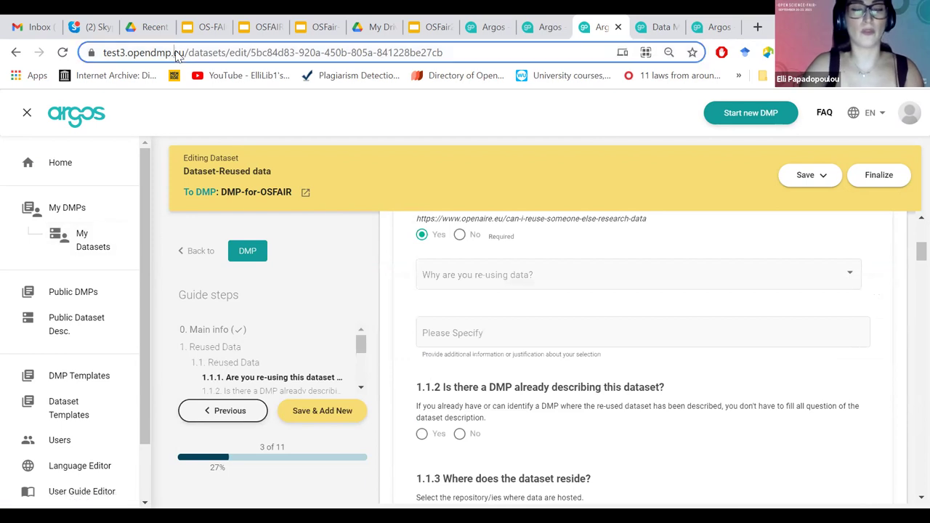
Go to the devel.opendmp.eu Argos site.
{"action": "type", "text": "drive.google.com/drive/my-driv"}
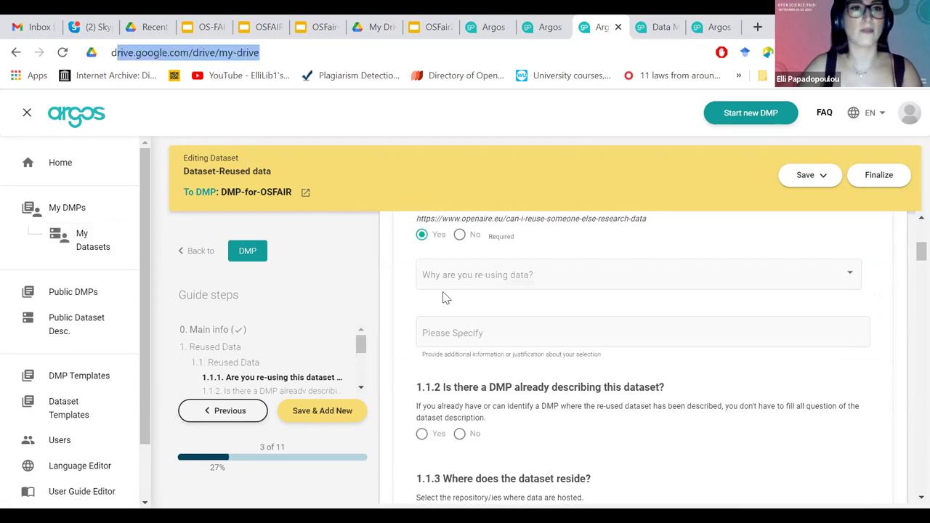
{"action": "type", "text": "e"}
{"action": "key", "text": "Return"}
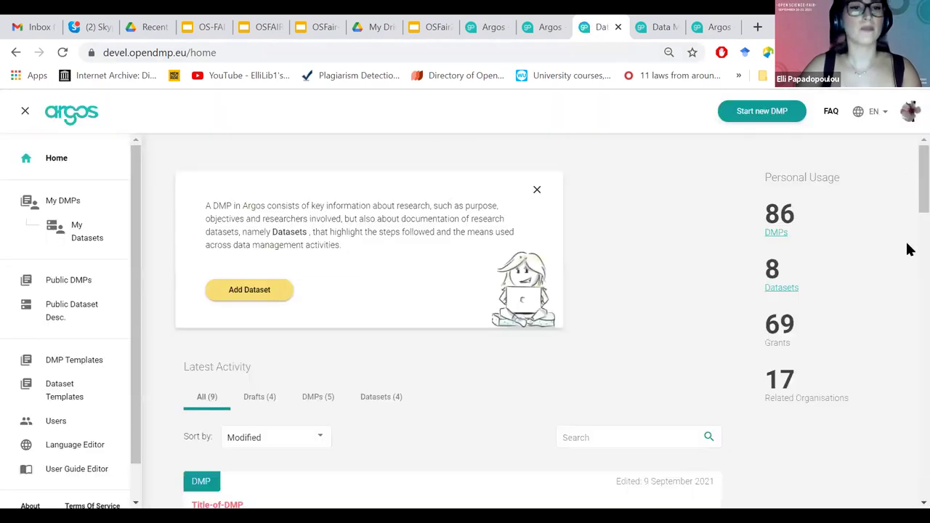
{"action": "scroll", "coordinate": [906, 291], "scroll_direction": "down", "scroll_amount": 4}
{"action": "scroll", "coordinate": [468, 245], "scroll_direction": "down", "scroll_amount": 5}
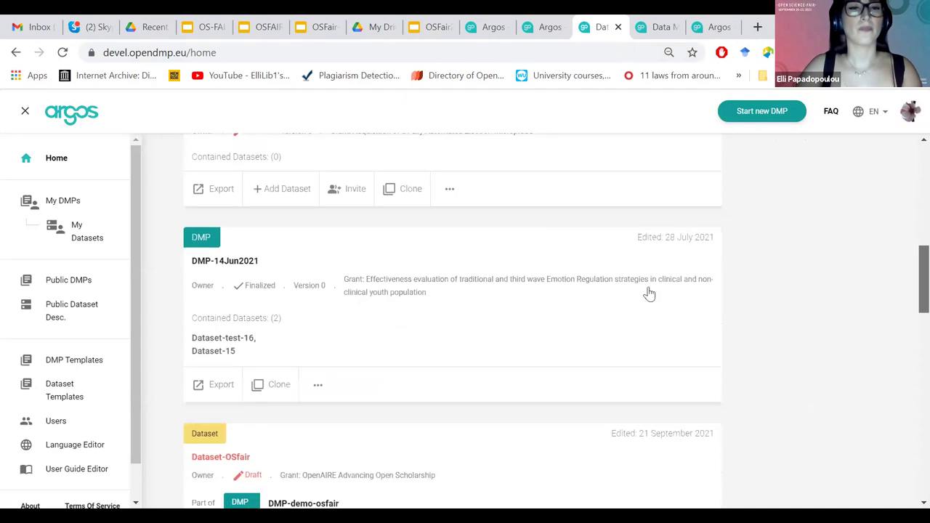
{"action": "scroll", "coordinate": [419, 422], "scroll_direction": "down", "scroll_amount": 3}
Try to finalize DMP-HE-23jul and cancel the prompt.
{"action": "left_click", "coordinate": [419, 422]}
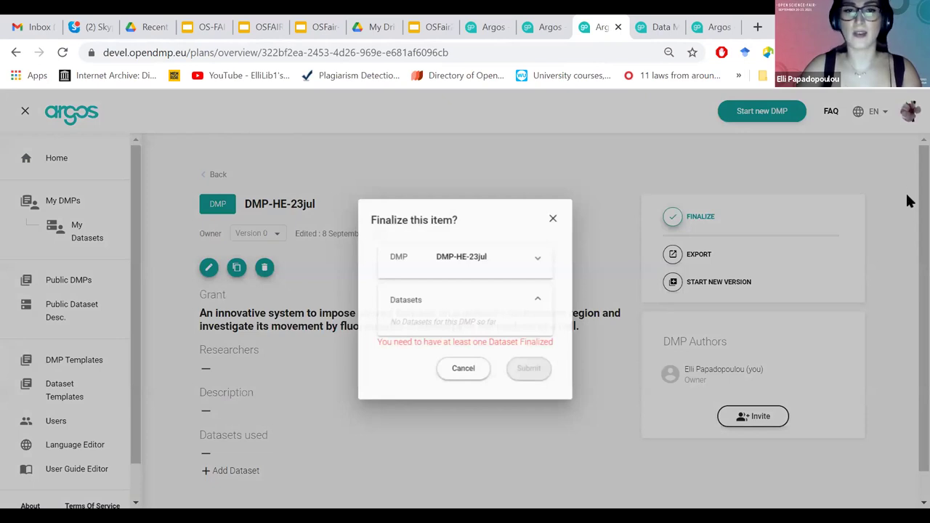
{"action": "left_click", "coordinate": [908, 200]}
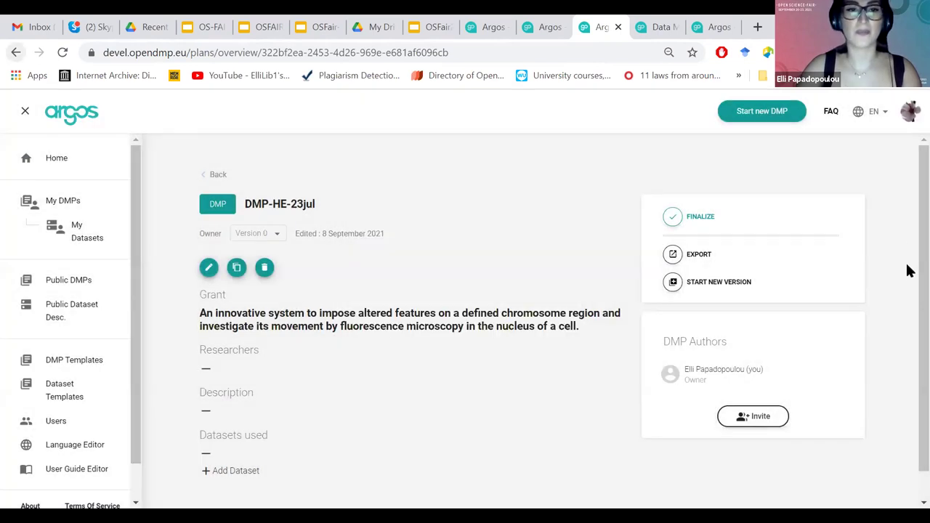
{"action": "key", "text": "alt+Left"}
{"action": "scroll", "coordinate": [618, 247], "scroll_direction": "up", "scroll_amount": 1}
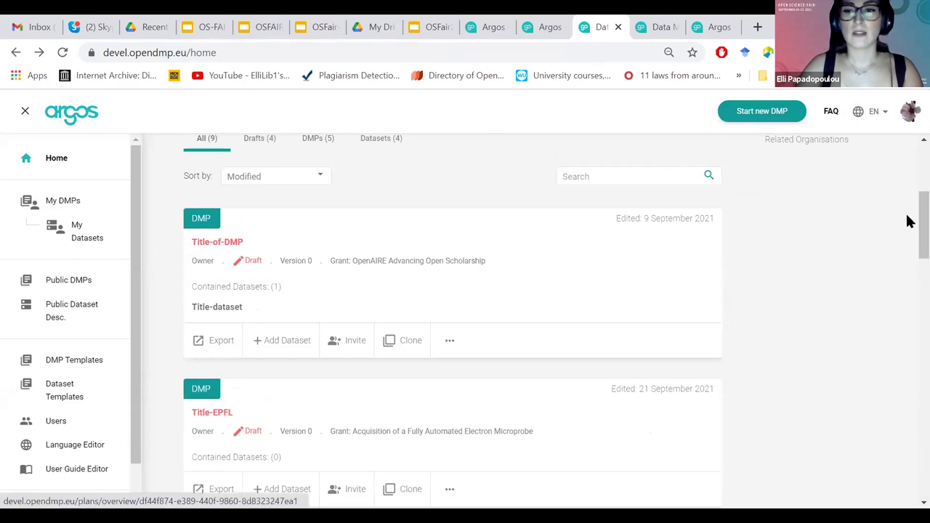
Try to finalize Title-of-DMP, then go to the My DMPs list.
{"action": "left_click", "coordinate": [482, 231]}
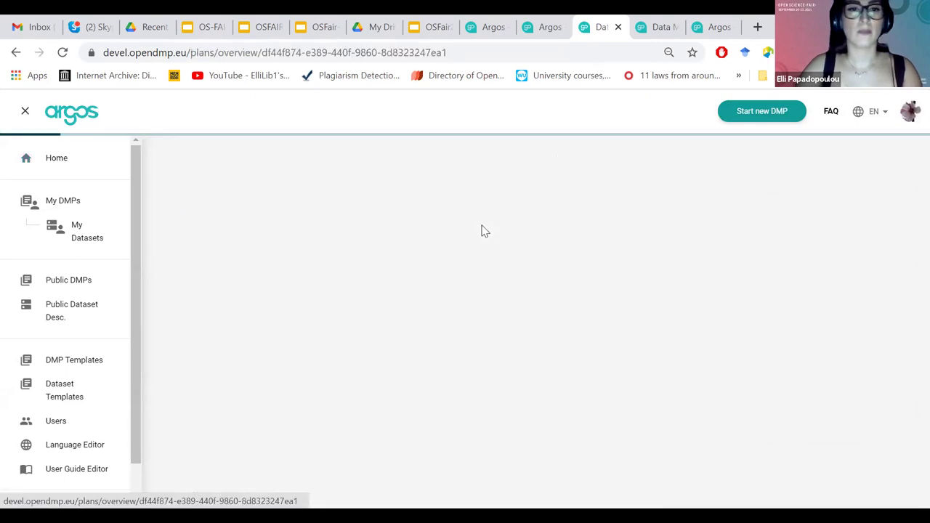
{"action": "left_click", "coordinate": [673, 217]}
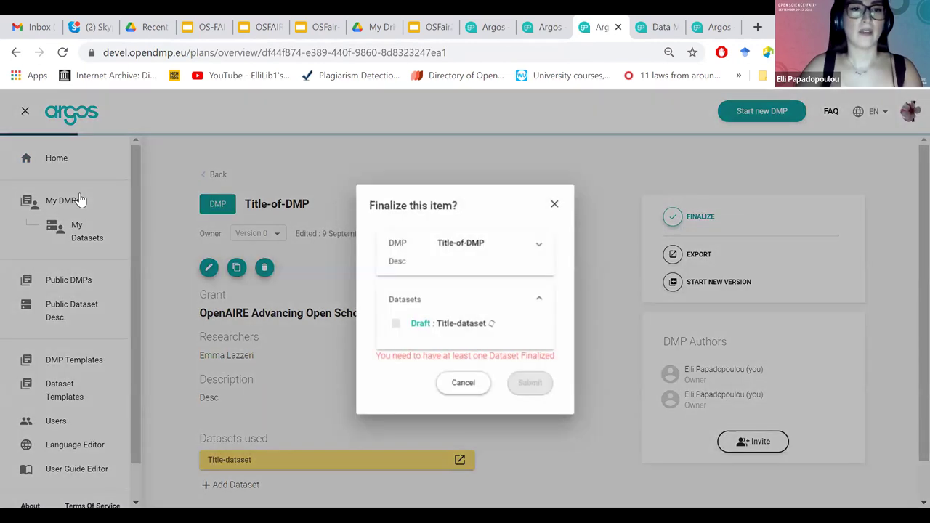
{"action": "left_click", "coordinate": [75, 195]}
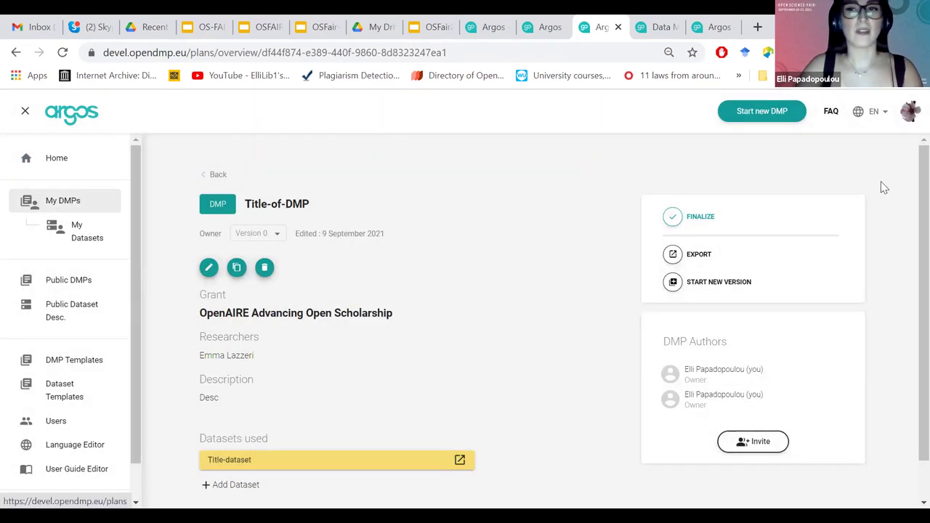
{"action": "scroll", "coordinate": [907, 363], "scroll_direction": "down", "scroll_amount": 1}
{"action": "scroll", "coordinate": [906, 407], "scroll_direction": "down", "scroll_amount": 8}
{"action": "scroll", "coordinate": [835, 378], "scroll_direction": "down", "scroll_amount": 1}
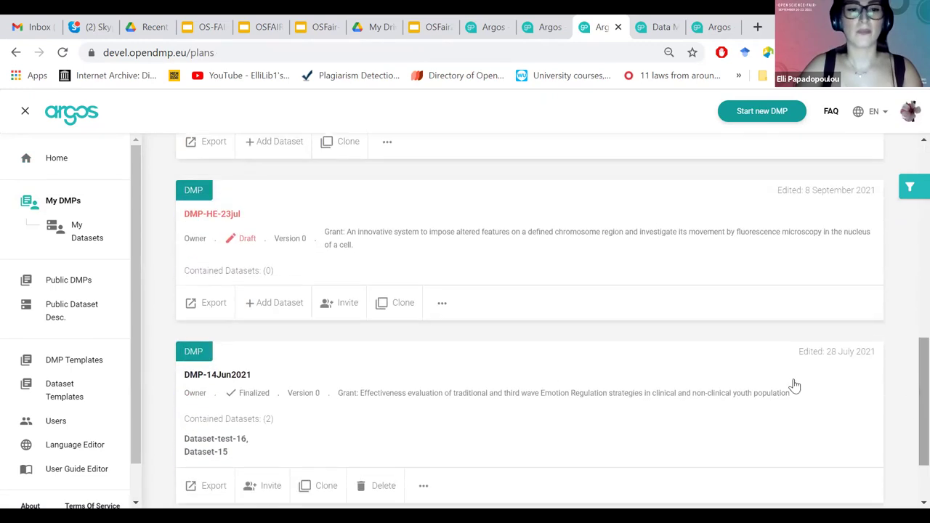
{"action": "left_click", "coordinate": [534, 373]}
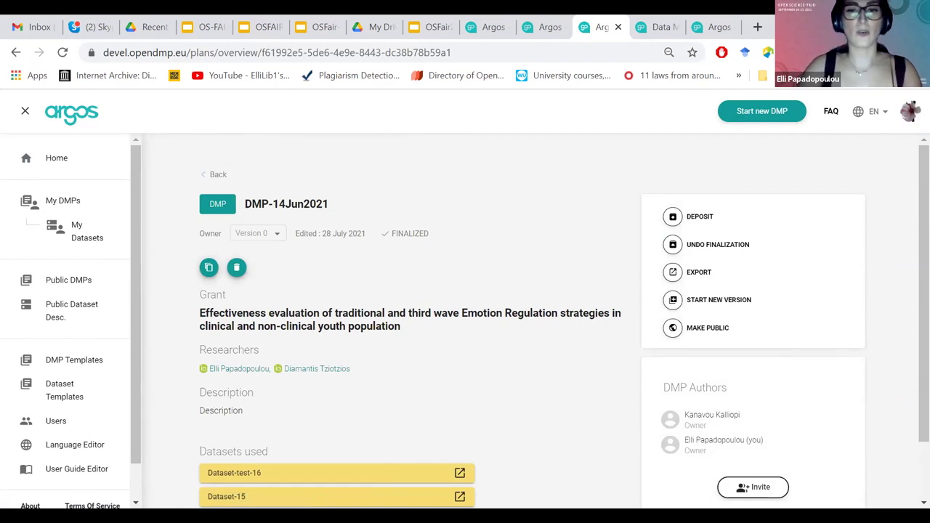
{"action": "scroll", "coordinate": [398, 451], "scroll_direction": "down", "scroll_amount": 1}
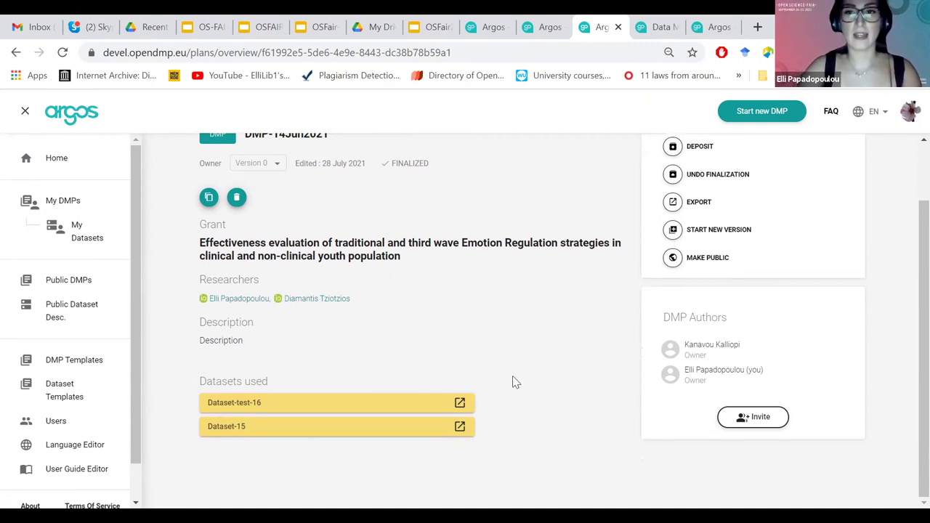
{"action": "scroll", "coordinate": [908, 318], "scroll_direction": "up", "scroll_amount": 1}
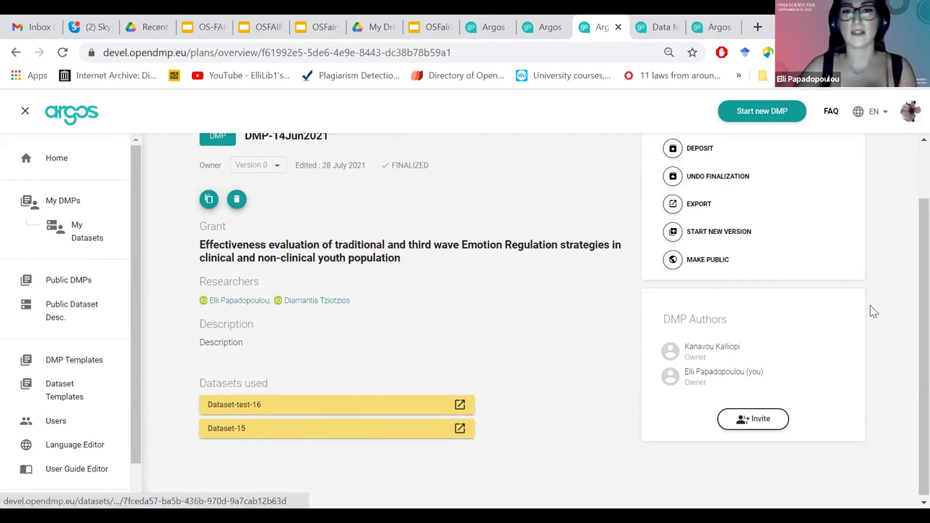
{"action": "scroll", "coordinate": [911, 217], "scroll_direction": "up", "scroll_amount": 1}
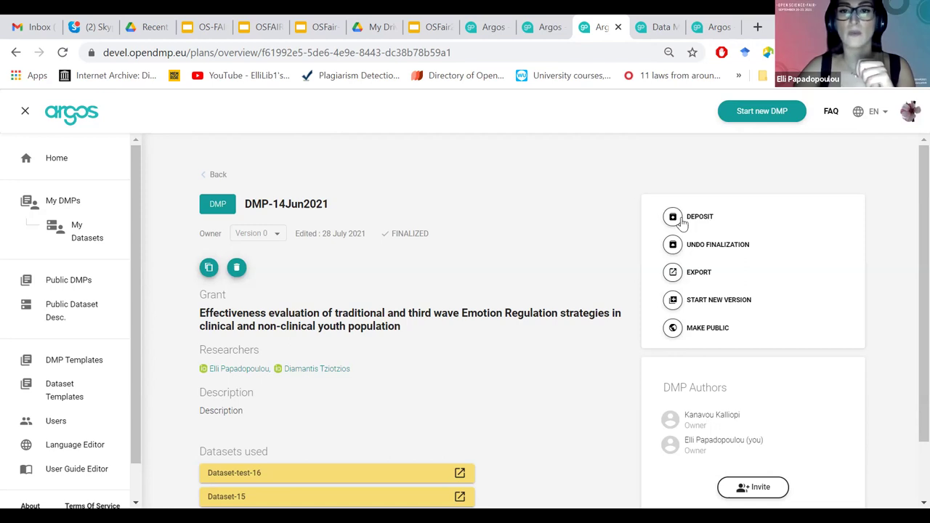
Deposit DMP-14Jun2021 to Zenodo, confirming creation of a DOI.
{"action": "left_click", "coordinate": [681, 224]}
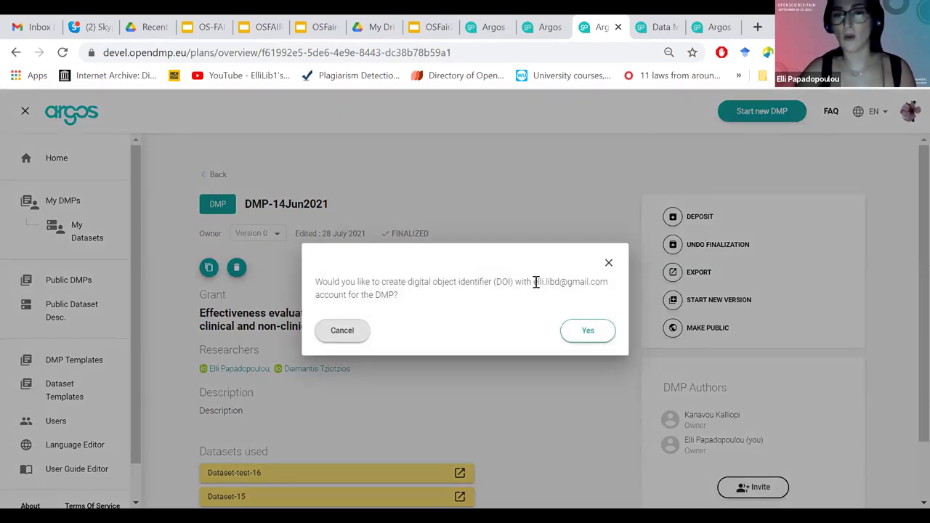
{"action": "double_click", "coordinate": [574, 282]}
{"action": "left_click", "coordinate": [483, 280]}
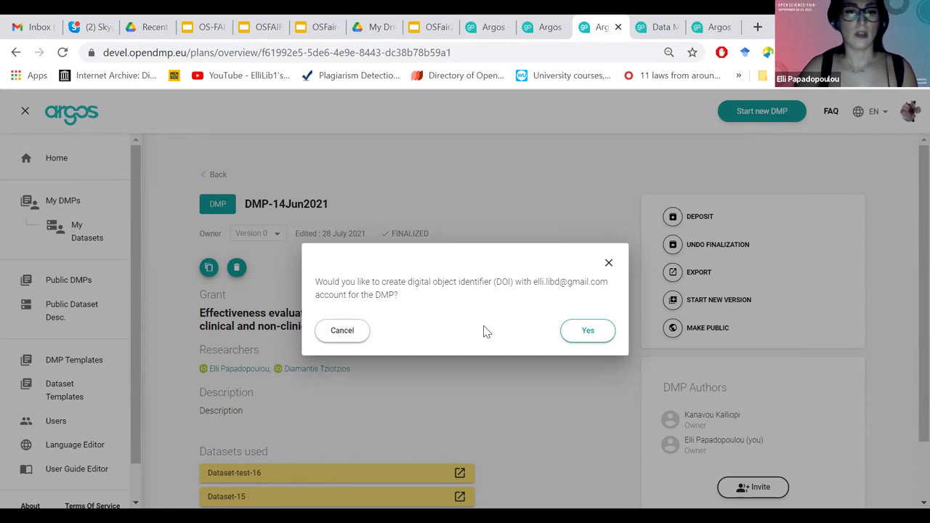
{"action": "left_click", "coordinate": [589, 333]}
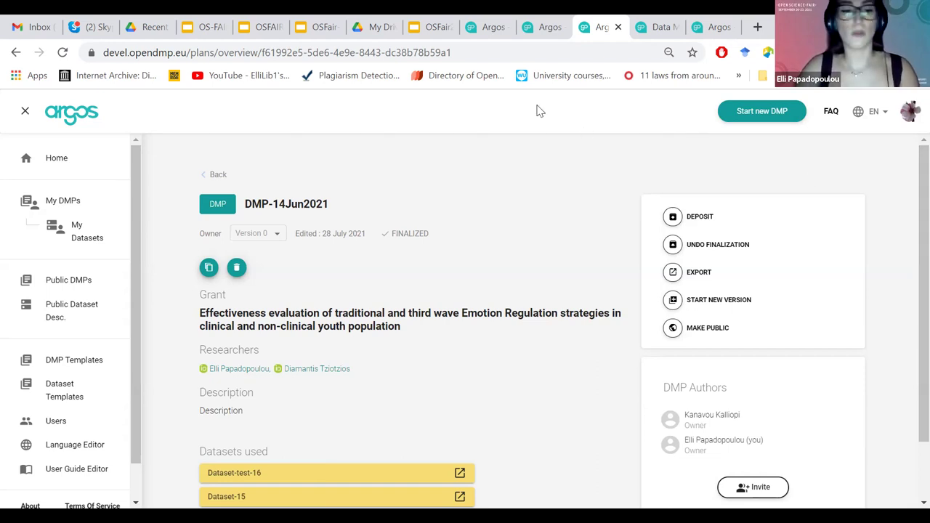
In another Chrome tab, search Google for 'zenodo argos outputs'.
{"action": "key", "text": "ctrl+Tab"}
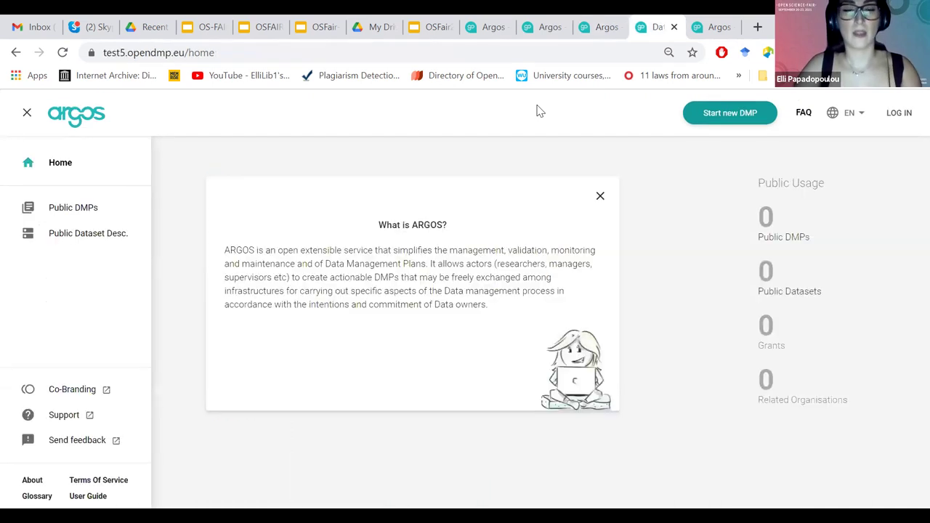
{"action": "key", "text": "ctrl+Tab"}
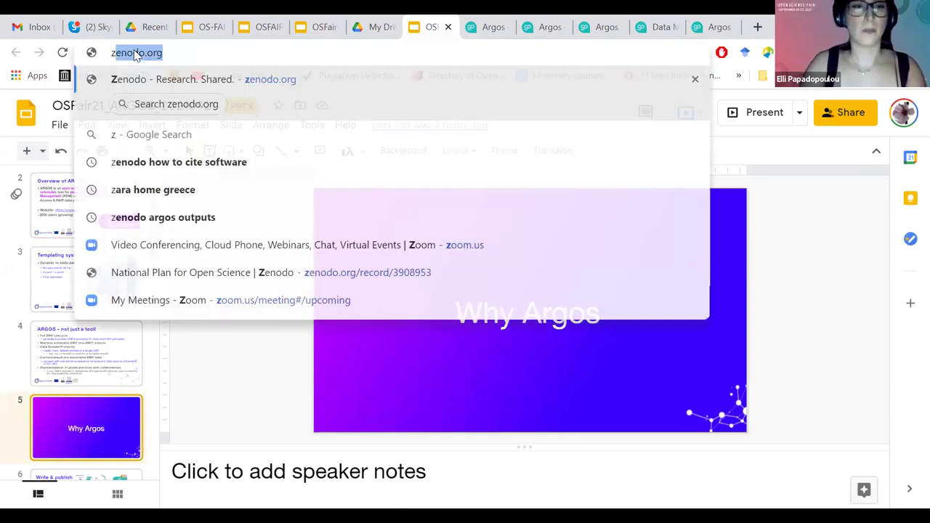
{"action": "type", "text": "enodo argo"}
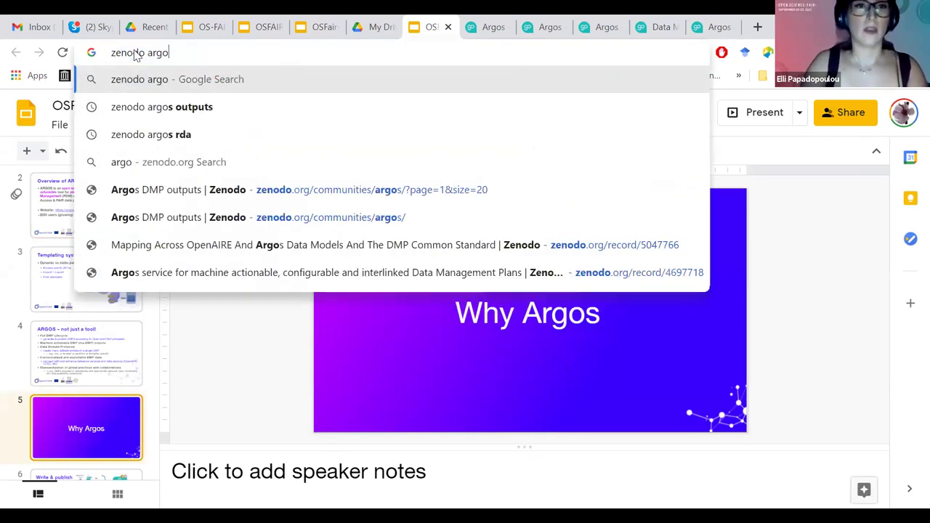
{"action": "type", "text": "s outputs"}
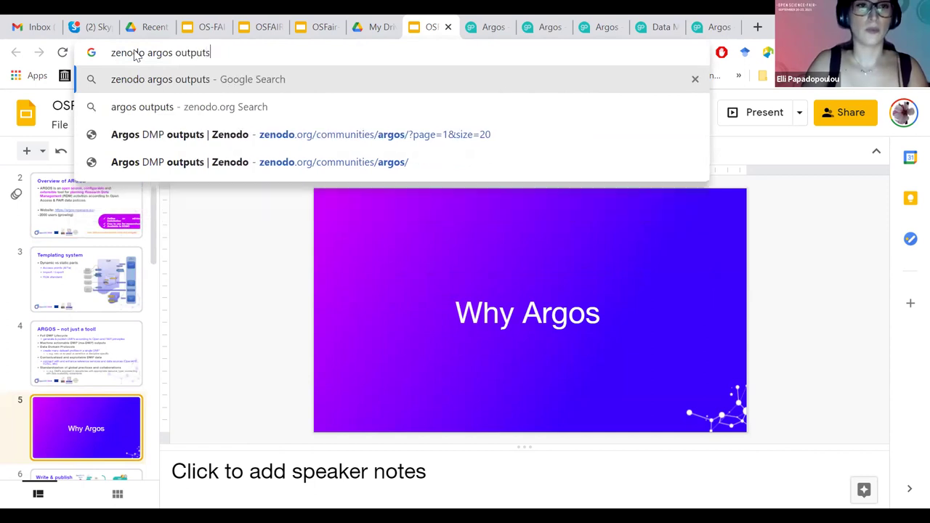
{"action": "key", "text": "Return"}
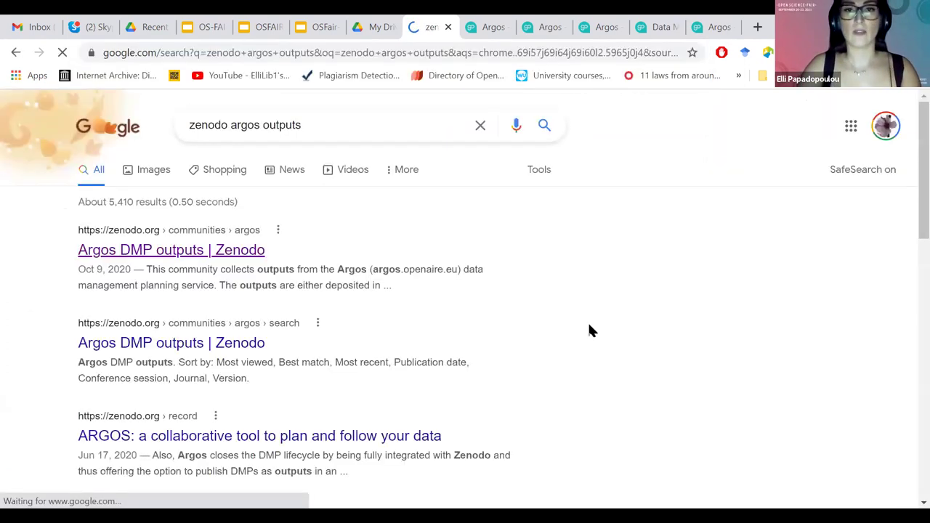
Open the Argos DMP outputs community on Zenodo from the first result.
{"action": "left_click", "coordinate": [146, 249]}
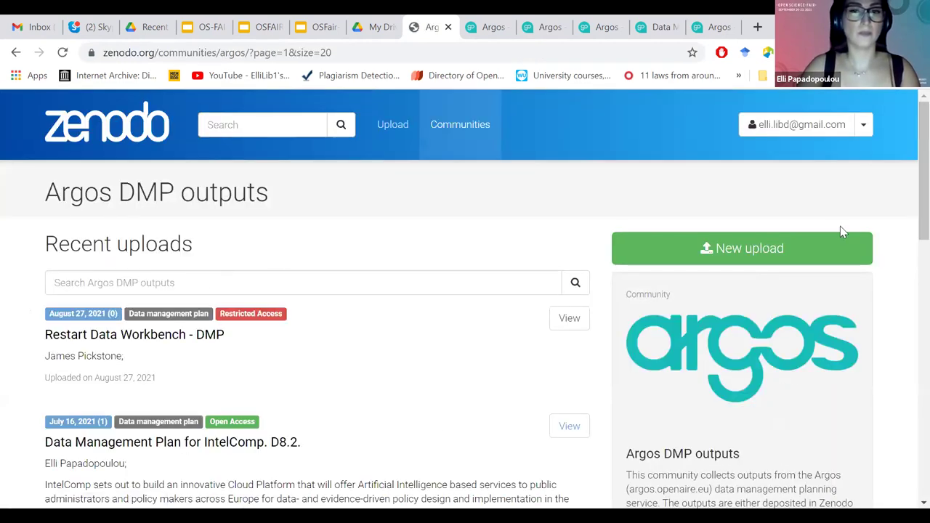
{"action": "scroll", "coordinate": [910, 251], "scroll_direction": "down", "scroll_amount": 1}
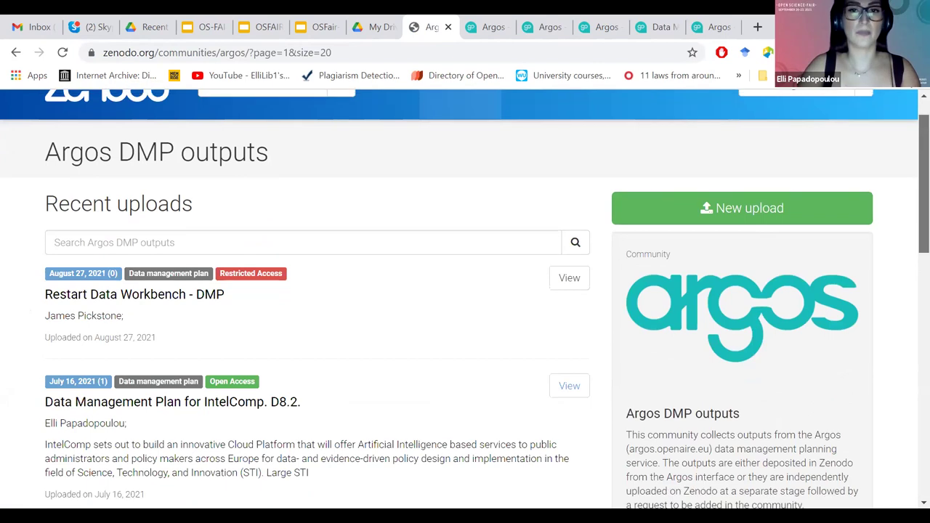
{"action": "scroll", "coordinate": [663, 84], "scroll_direction": "up", "scroll_amount": 1}
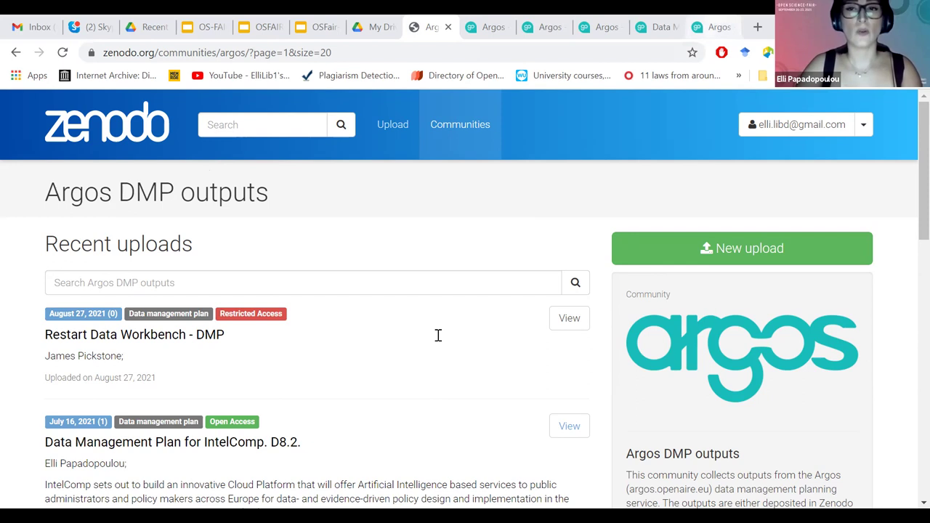
Load openaire.eu in the last open tab.
{"action": "key", "text": "ctrl+9"}
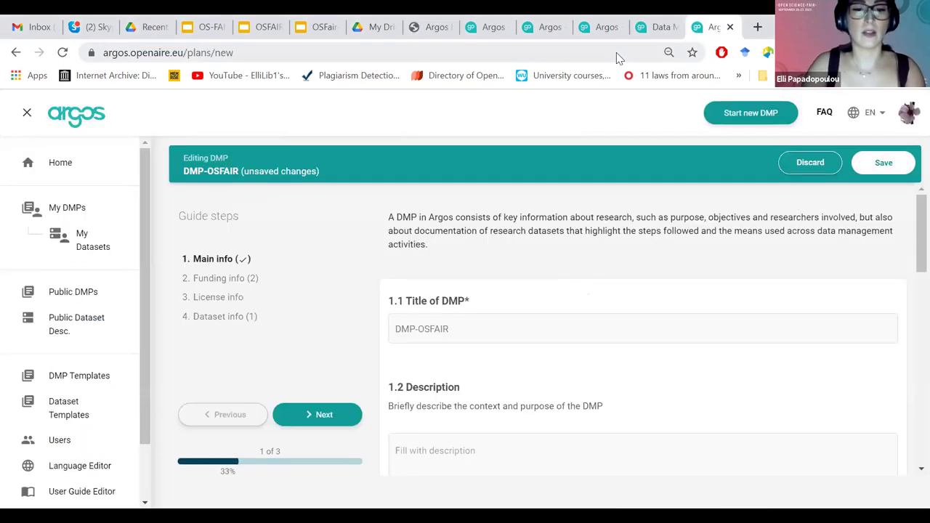
{"action": "left_click", "coordinate": [616, 58]}
{"action": "type", "text": "openaie"}
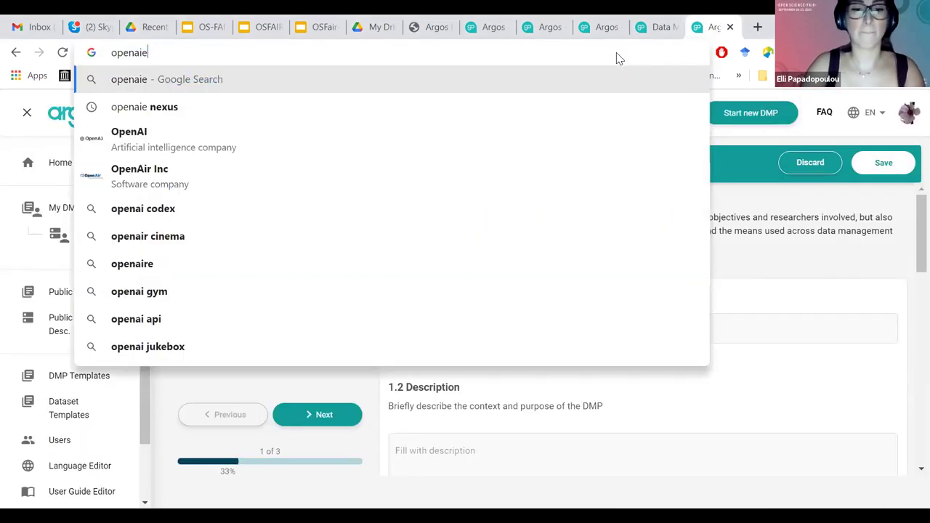
{"action": "key", "text": "BackSpace"}
{"action": "type", "text": "re"}
{"action": "key", "text": "Return"}
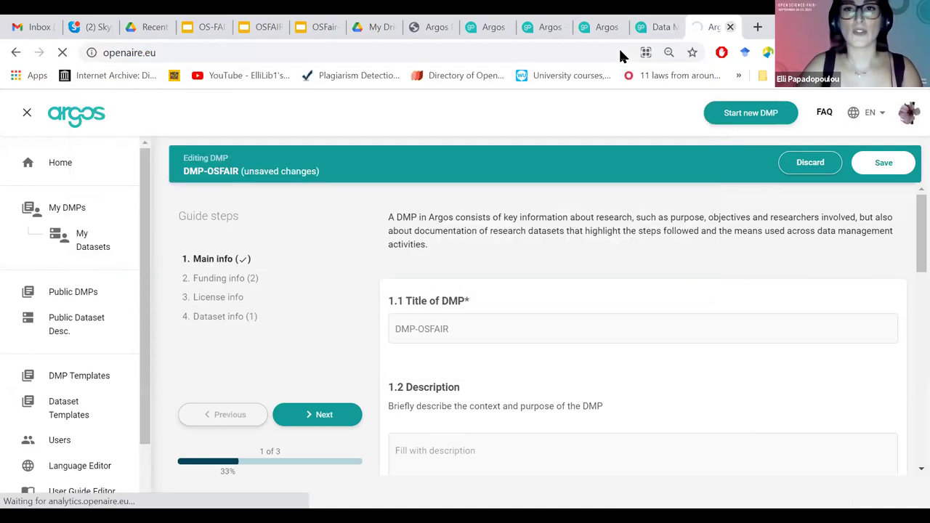
In the neighbouring tab, search 'zenodo' again and open the Argos DMP outputs community page.
{"action": "key", "text": "ctrl+shift+Tab"}
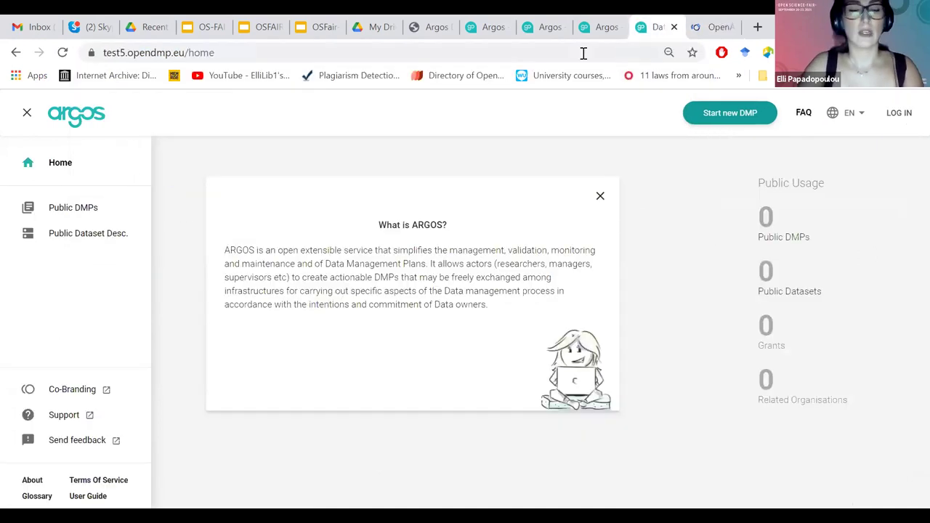
{"action": "left_click", "coordinate": [583, 53]}
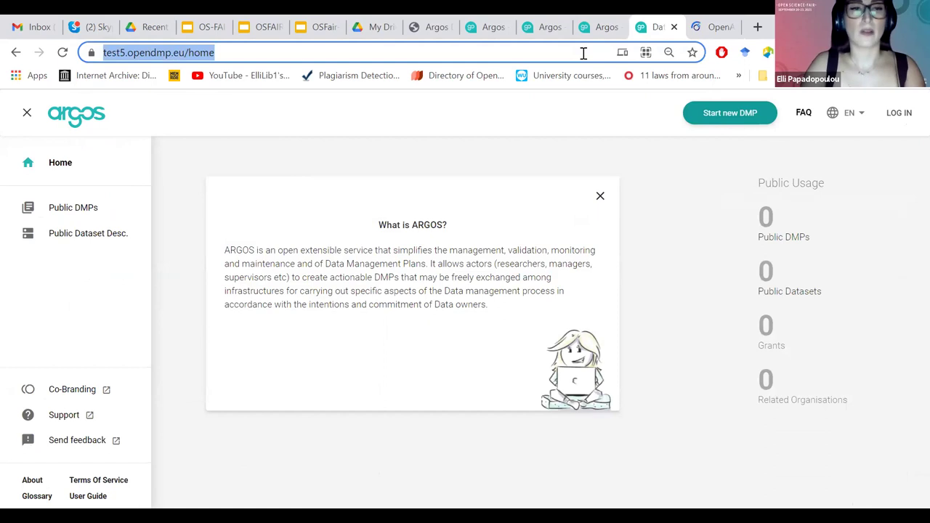
{"action": "type", "text": "zenodo"}
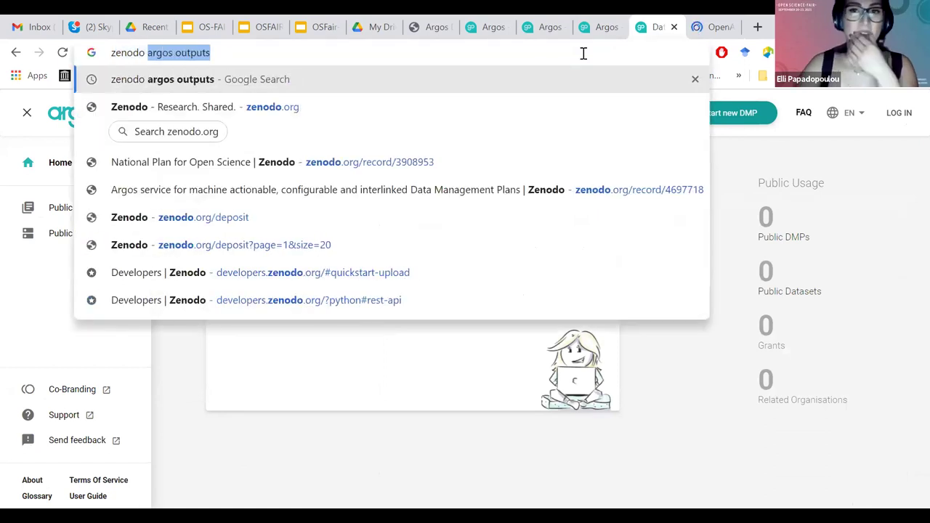
{"action": "key", "text": "Return"}
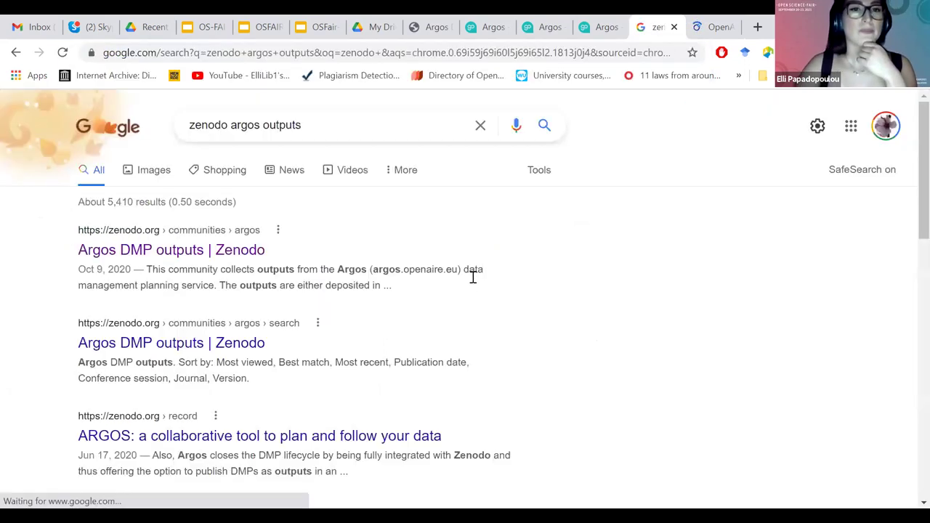
{"action": "left_click", "coordinate": [473, 277]}
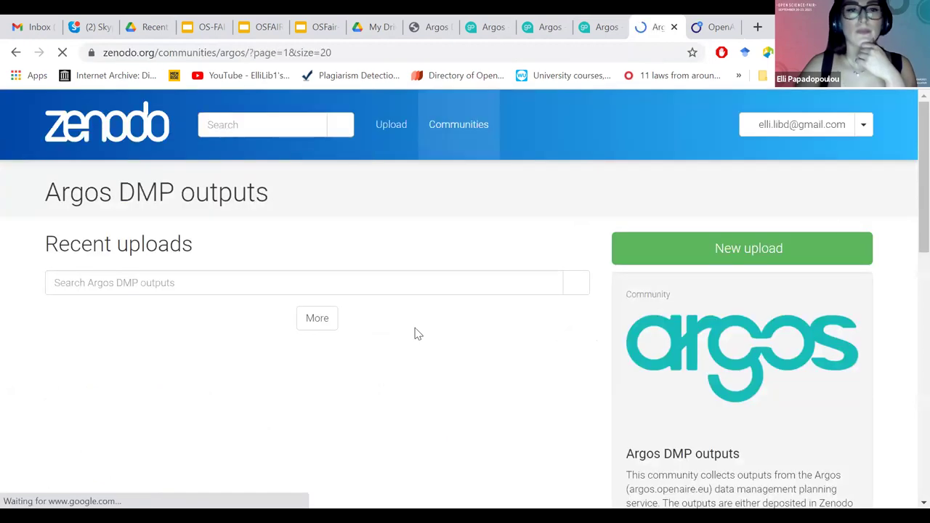
Open the 'Data Management Plan for IntelComp. D8.2.' record, select its title, and switch to OpenAIRE.
{"action": "left_click", "coordinate": [288, 445]}
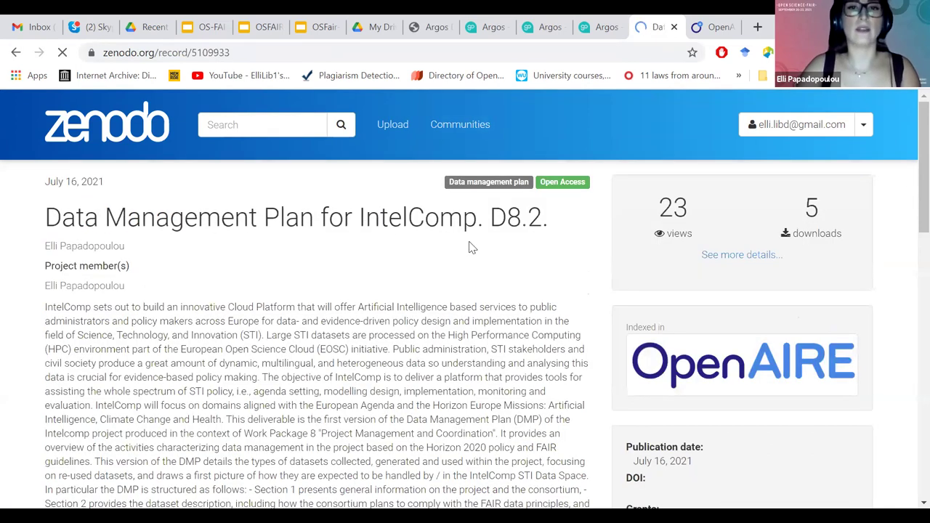
{"action": "triple_click", "coordinate": [537, 240]}
{"action": "key", "text": "ctrl+c"}
{"action": "left_click", "coordinate": [374, 224]}
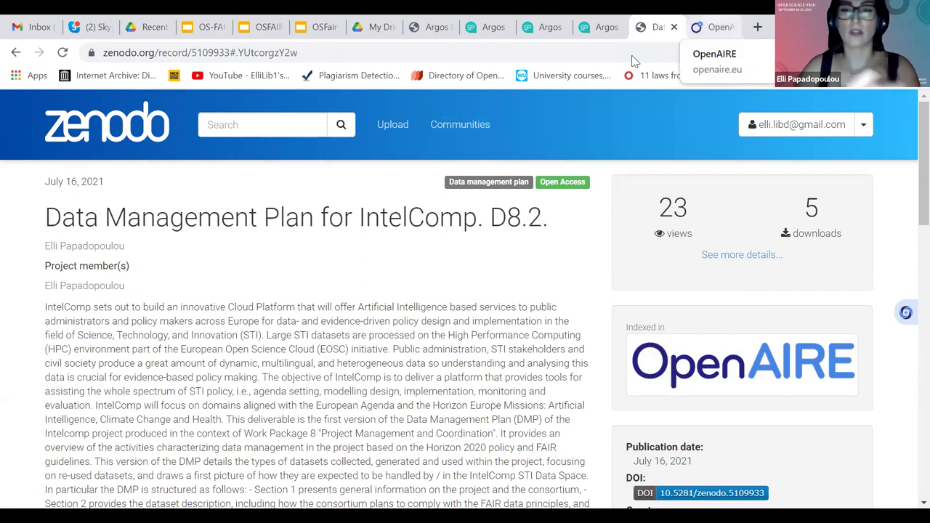
{"action": "key", "text": "ctrl+Tab"}
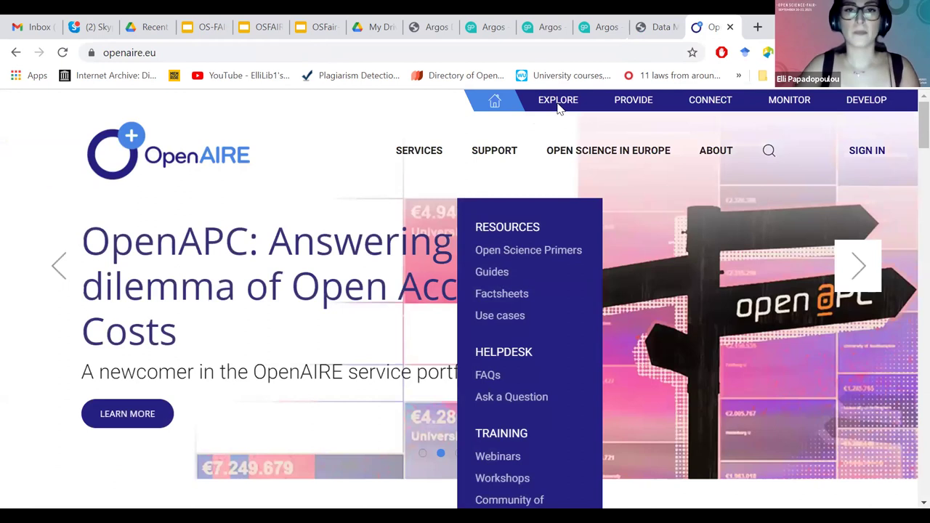
Find the IntelComp D8.2 DMP in OpenAIRE Explore by its pasted title and try linking it.
{"action": "left_click", "coordinate": [558, 102]}
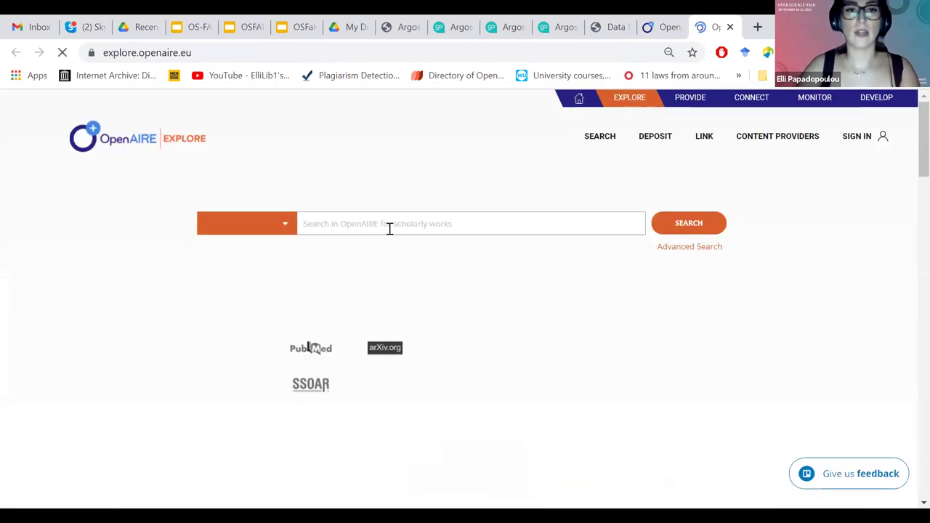
{"action": "key", "text": "ctrl+v"}
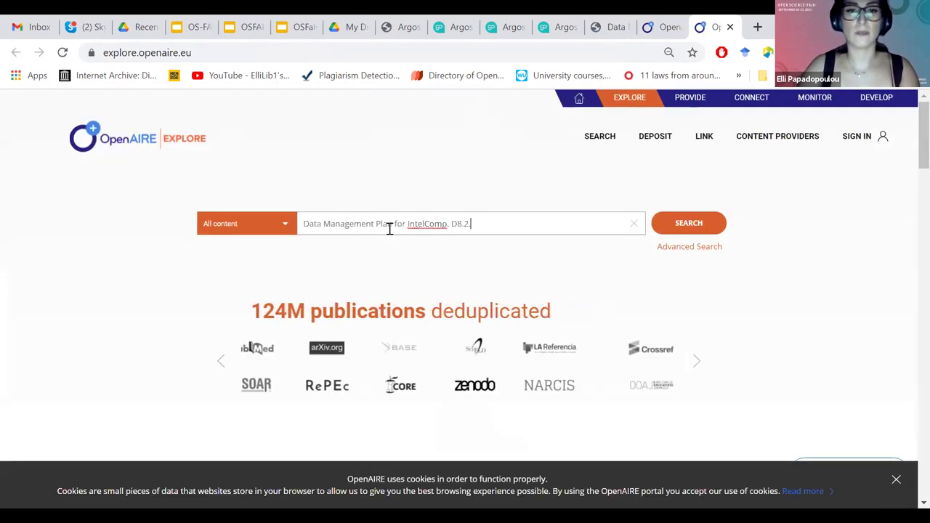
{"action": "key", "text": "Return"}
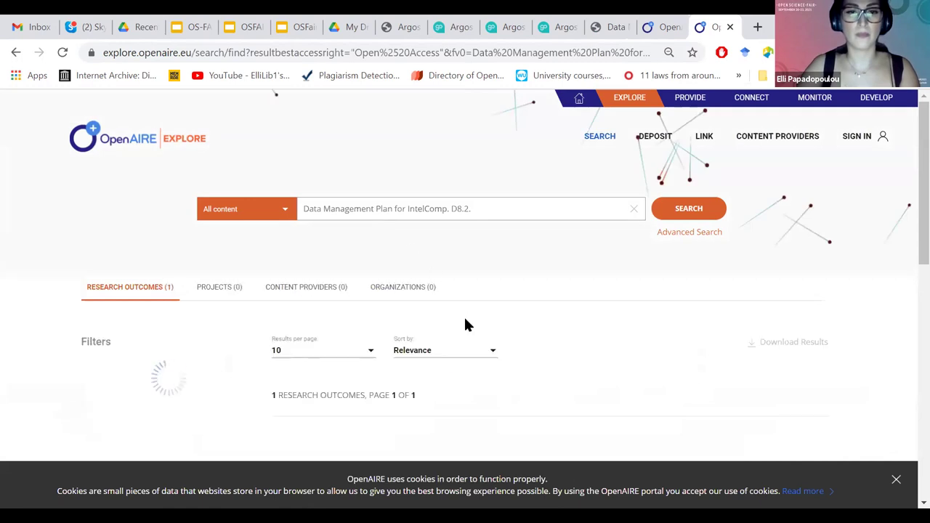
{"action": "scroll", "coordinate": [467, 325], "scroll_direction": "down", "scroll_amount": 2}
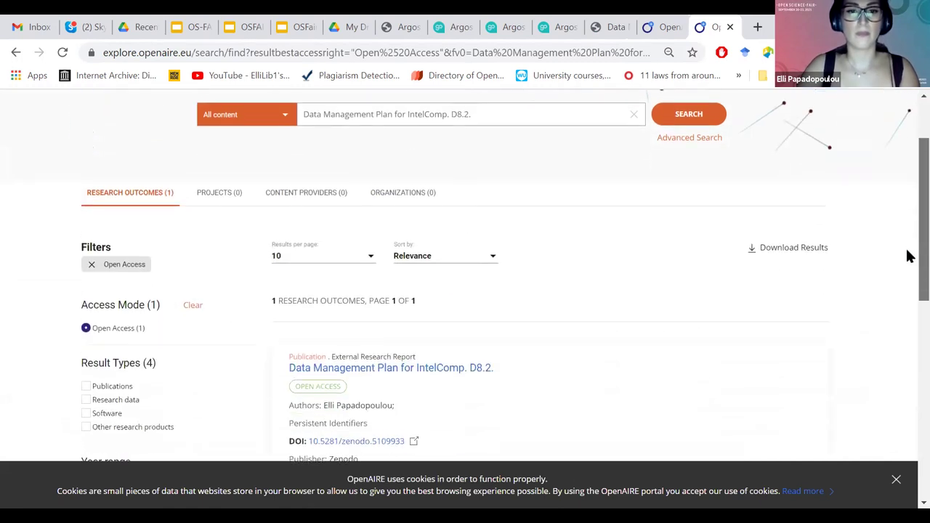
{"action": "left_click", "coordinate": [611, 352]}
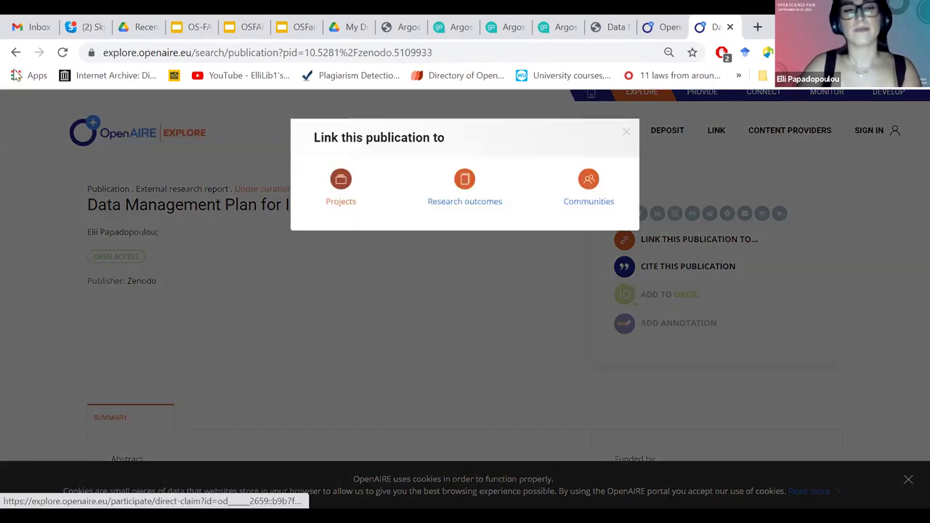
{"action": "left_click", "coordinate": [589, 185]}
{"action": "mouse_move", "coordinate": [703, 136]}
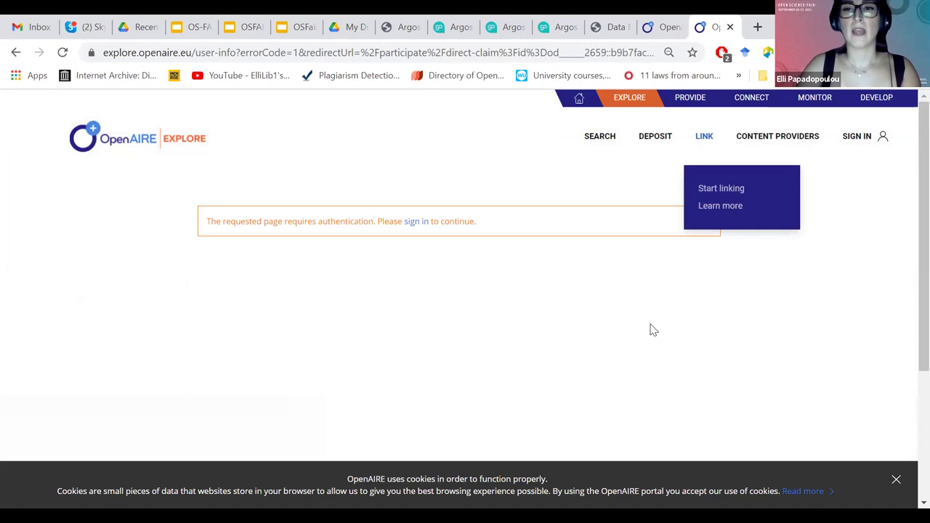
Sign in to OpenAIRE with the account's username and password.
{"action": "mouse_move", "coordinate": [778, 136]}
{"action": "left_click", "coordinate": [741, 223]}
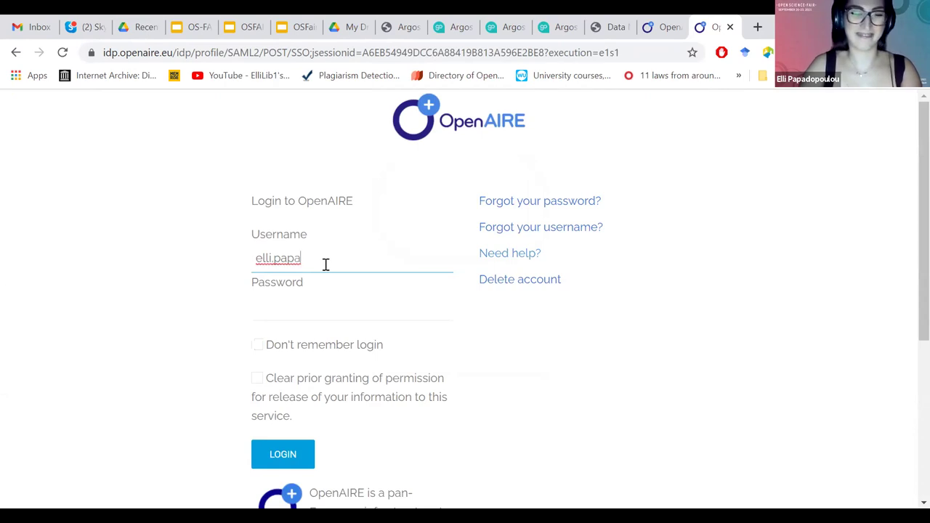
{"action": "key", "text": "BackSpace"}
{"action": "key", "text": "BackSpace"}
{"action": "key", "text": "BackSpace"}
{"action": "key", "text": "BackSpace"}
{"action": "key", "text": "BackSpace"}
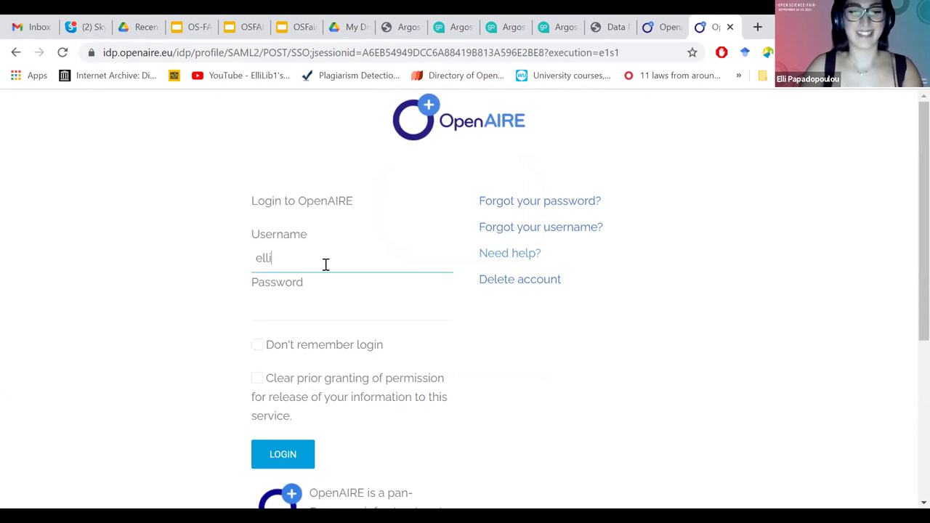
{"action": "type", "text": "papa"}
{"action": "key", "text": "Tab"}
{"action": "type", "text": "••••••••"}
{"action": "key", "text": "Return"}
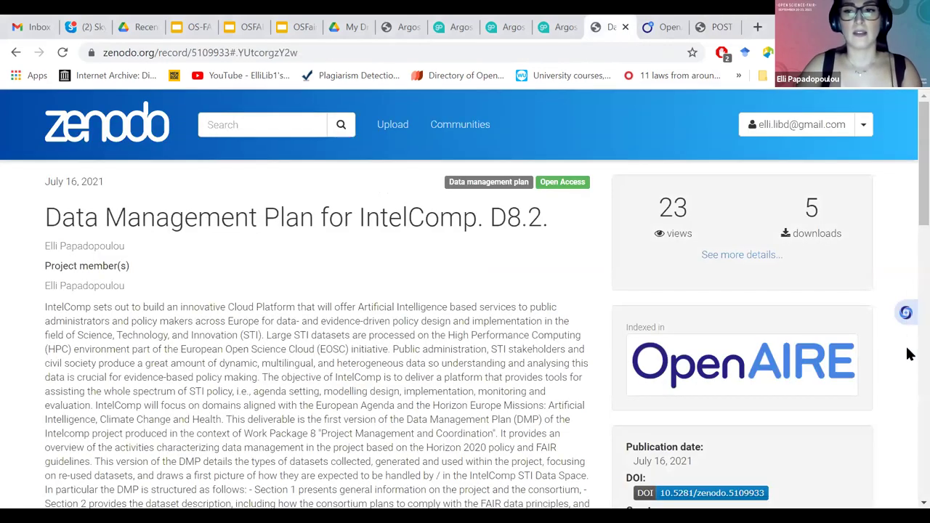
Download the record's 5.5 kB .json file from the Files list and open it.
{"action": "scroll", "coordinate": [44, 308], "scroll_direction": "down", "scroll_amount": 10}
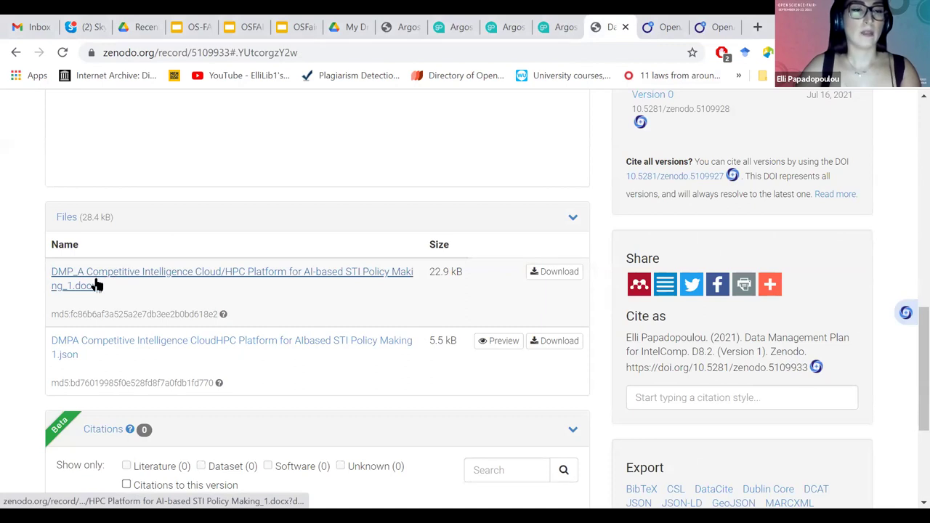
{"action": "left_click", "coordinate": [142, 349]}
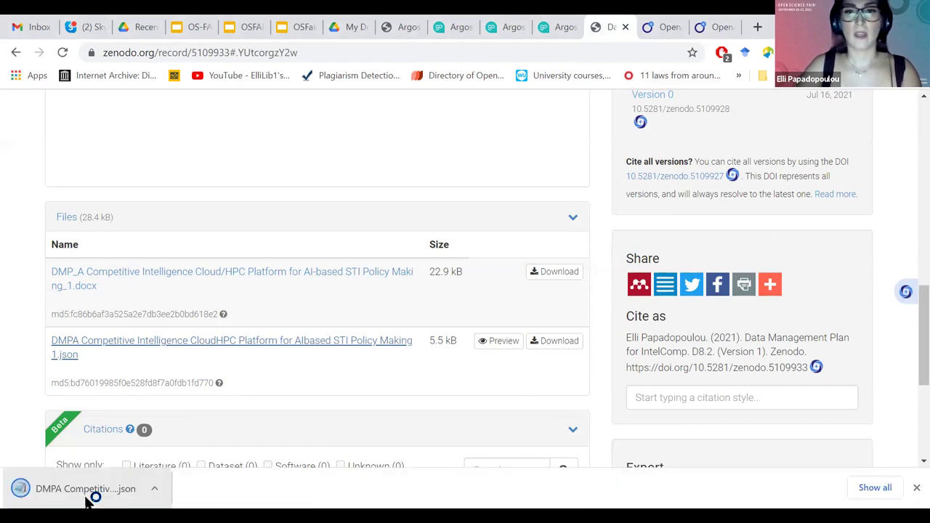
{"action": "left_click", "coordinate": [87, 488]}
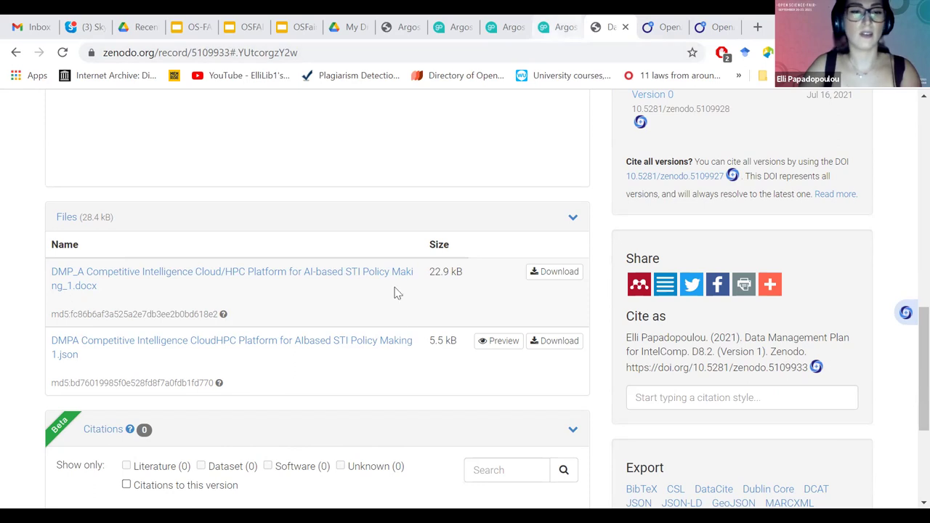
Open the DMP-for-OSFAIR plan from the test instance's DMP list in Argos.
{"action": "left_click", "coordinate": [560, 26]}
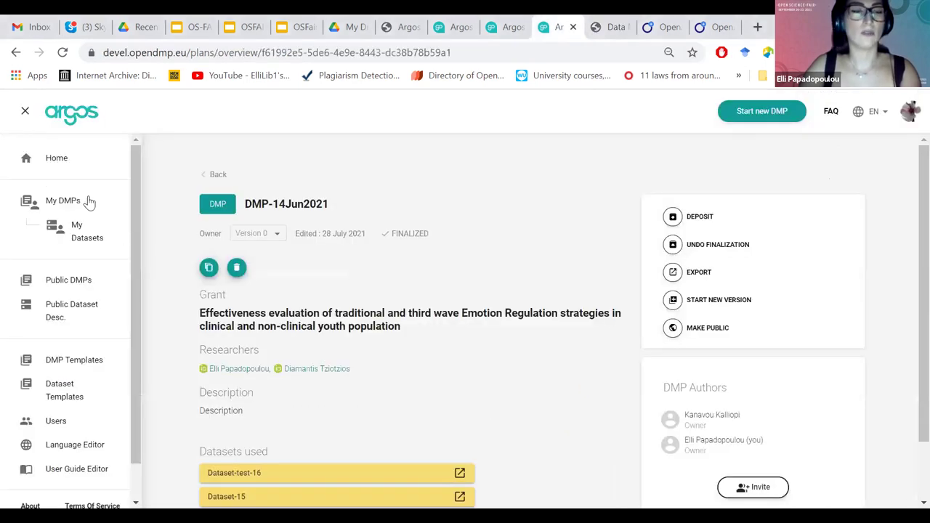
{"action": "left_click", "coordinate": [508, 29]}
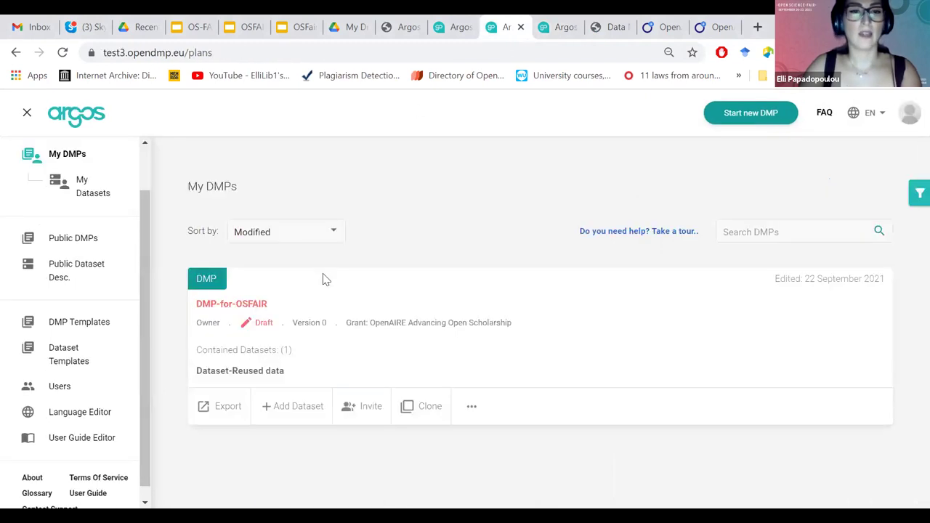
{"action": "left_click", "coordinate": [254, 277]}
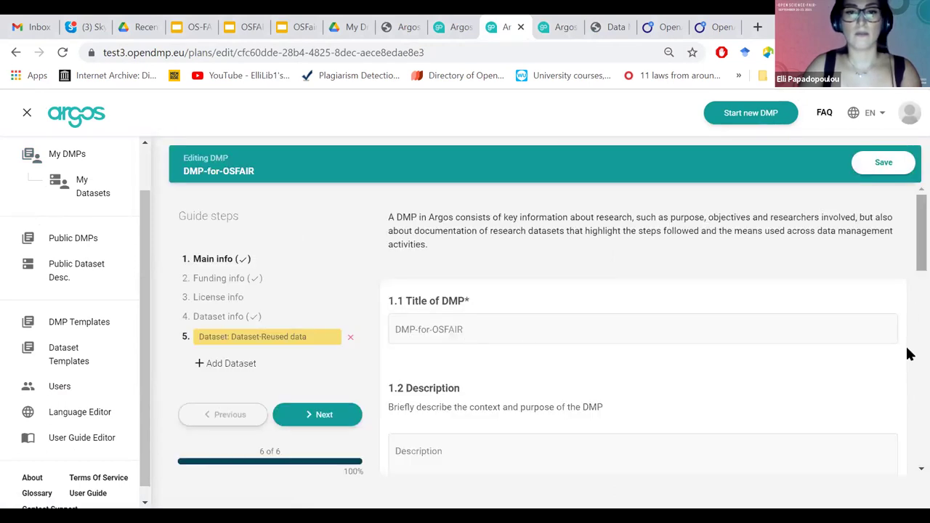
Add a dataset titled 'New dataset' using the Other Research Outputs template.
{"action": "left_click", "coordinate": [240, 363]}
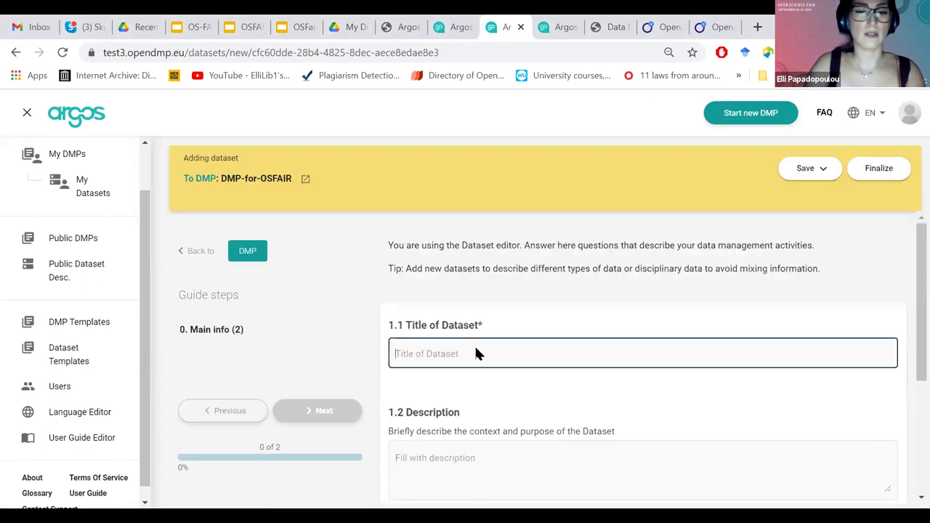
{"action": "type", "text": "New datas"}
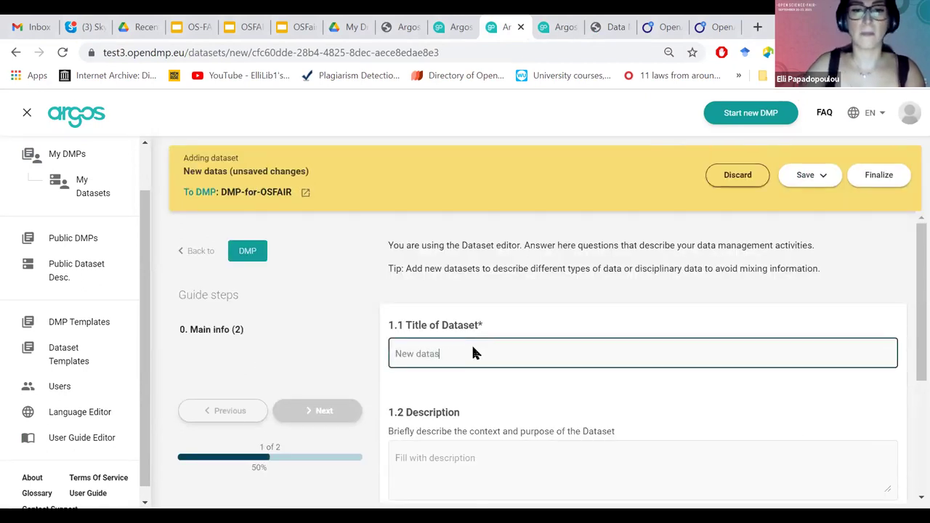
{"action": "type", "text": "et"}
{"action": "scroll", "coordinate": [569, 461], "scroll_direction": "down", "scroll_amount": 3}
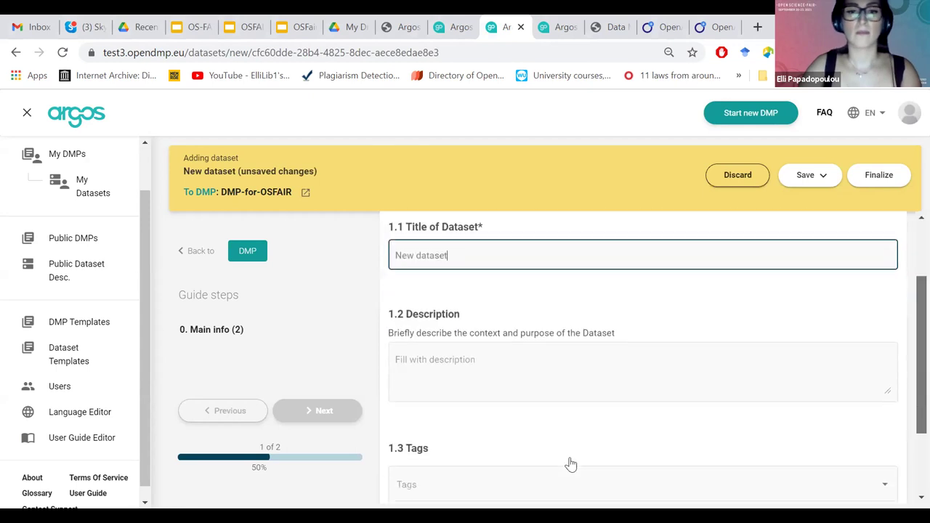
{"action": "left_click", "coordinate": [501, 432]}
{"action": "left_click", "coordinate": [500, 433]}
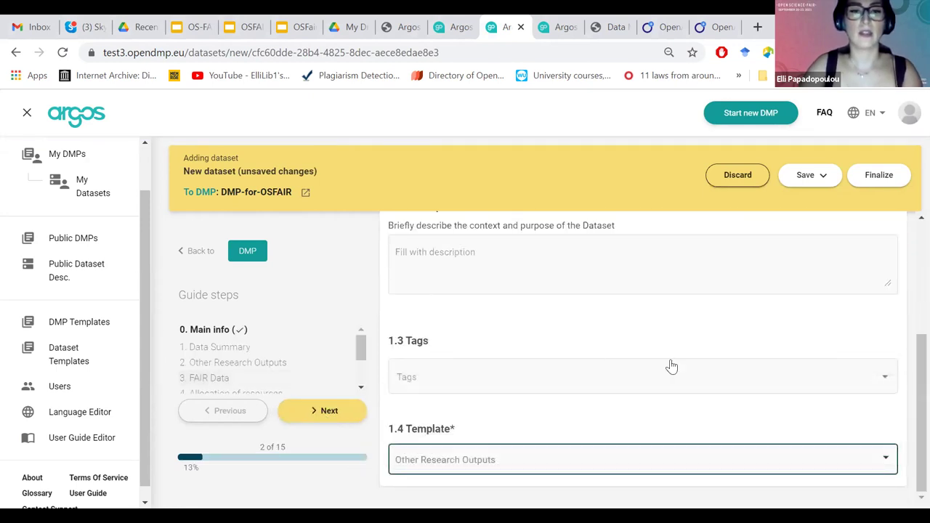
{"action": "left_click", "coordinate": [908, 248]}
{"action": "scroll", "coordinate": [495, 281], "scroll_direction": "down", "scroll_amount": 3}
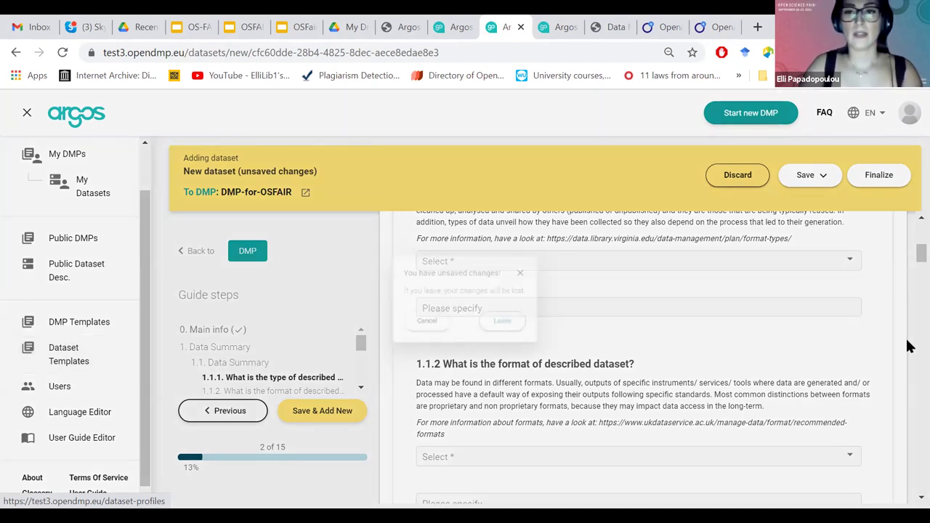
Glance at a new dataset template form, then return and bring up the New Data template's actions.
{"action": "scroll", "coordinate": [907, 203], "scroll_direction": "down", "scroll_amount": 2}
{"action": "scroll", "coordinate": [683, 234], "scroll_direction": "up", "scroll_amount": 2}
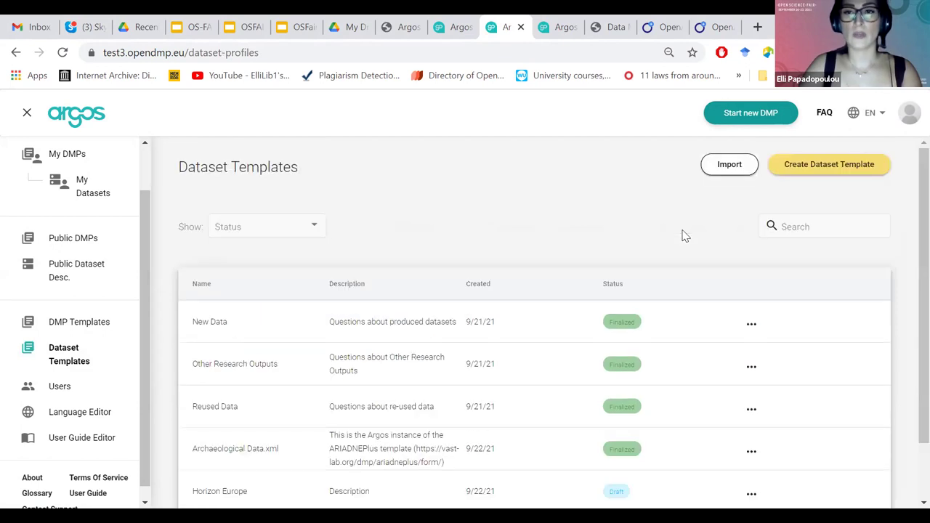
{"action": "left_click", "coordinate": [806, 167]}
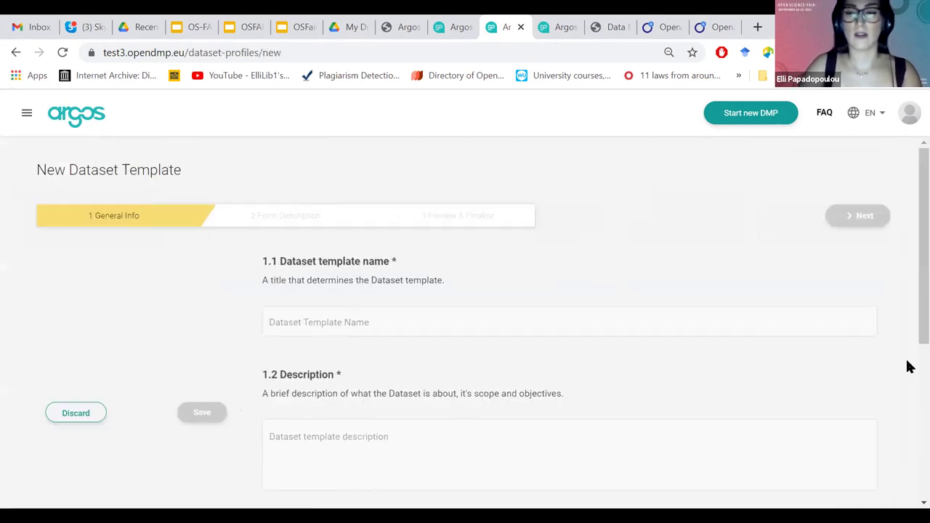
{"action": "scroll", "coordinate": [334, 211], "scroll_direction": "down", "scroll_amount": 3}
{"action": "scroll", "coordinate": [332, 211], "scroll_direction": "up", "scroll_amount": 3}
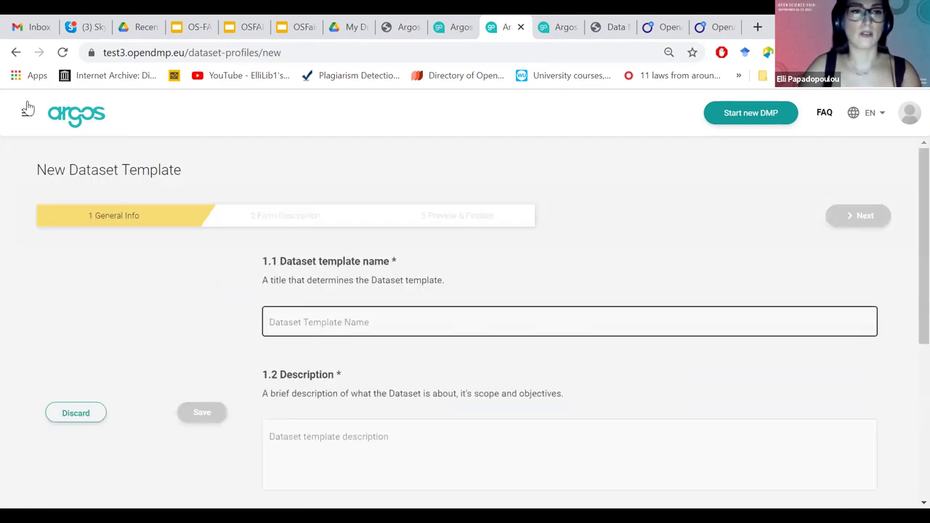
{"action": "left_click", "coordinate": [16, 52]}
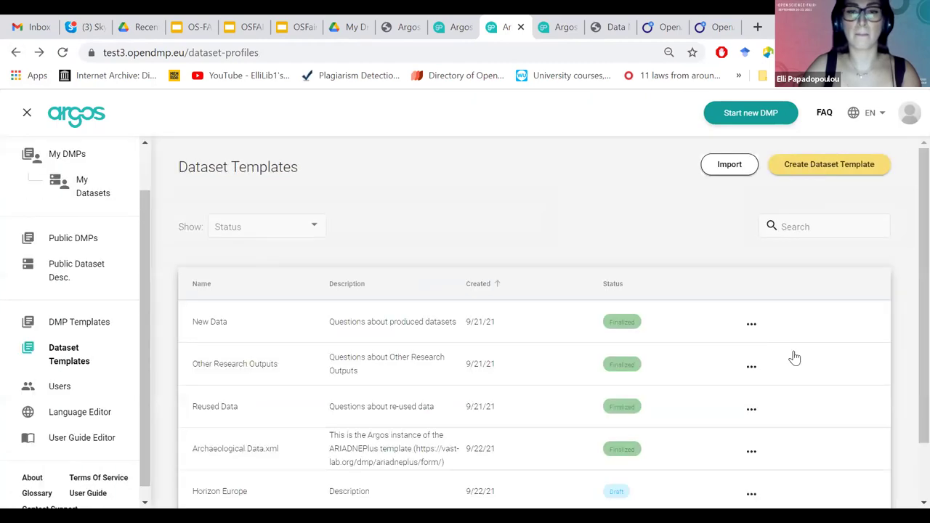
{"action": "left_click", "coordinate": [751, 324]}
Start a New Data template version and open question 2.1.1 under 2.1 Collected / Generated Data.
{"action": "left_click", "coordinate": [789, 349]}
{"action": "left_click", "coordinate": [280, 217]}
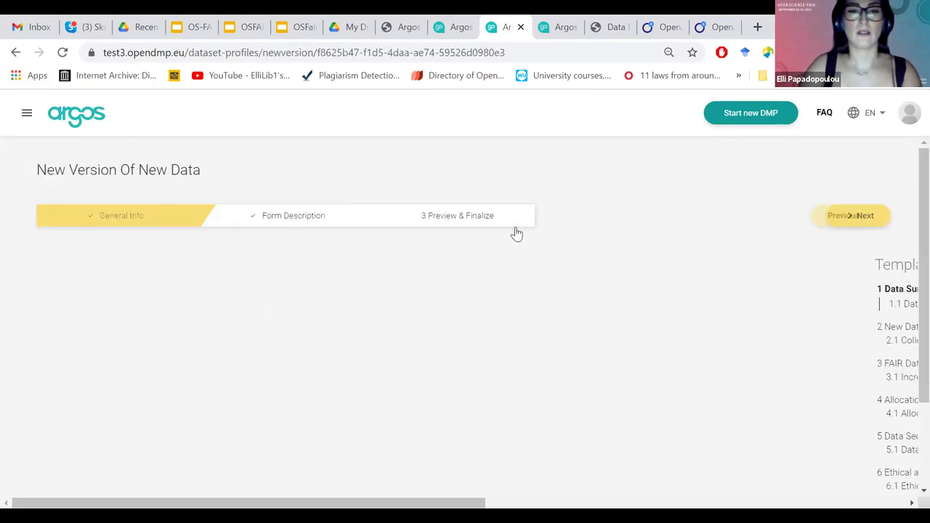
{"action": "scroll", "coordinate": [138, 341], "scroll_direction": "down", "scroll_amount": 1}
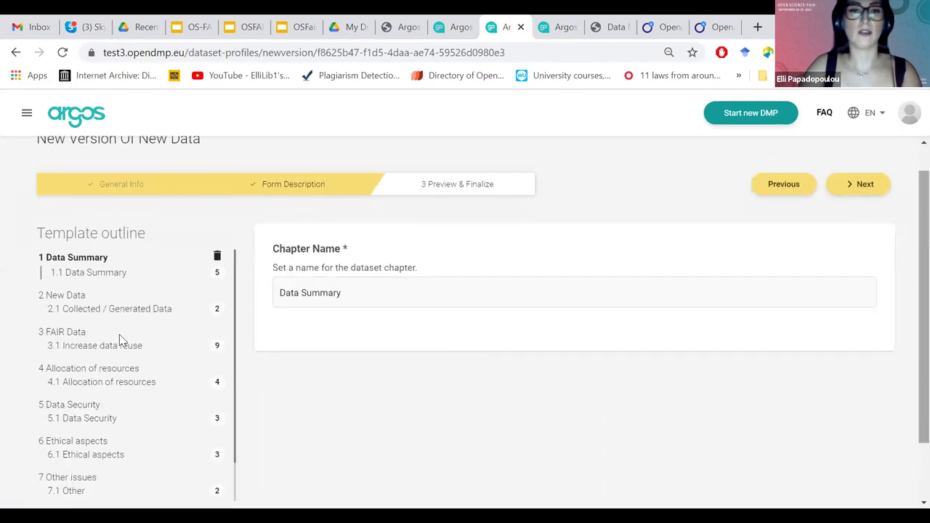
{"action": "left_click", "coordinate": [102, 313]}
{"action": "left_click", "coordinate": [112, 358]}
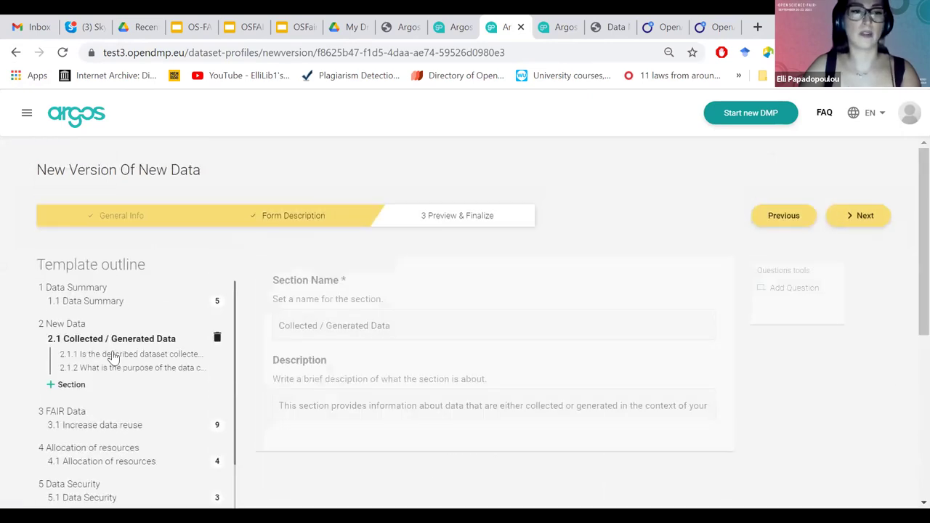